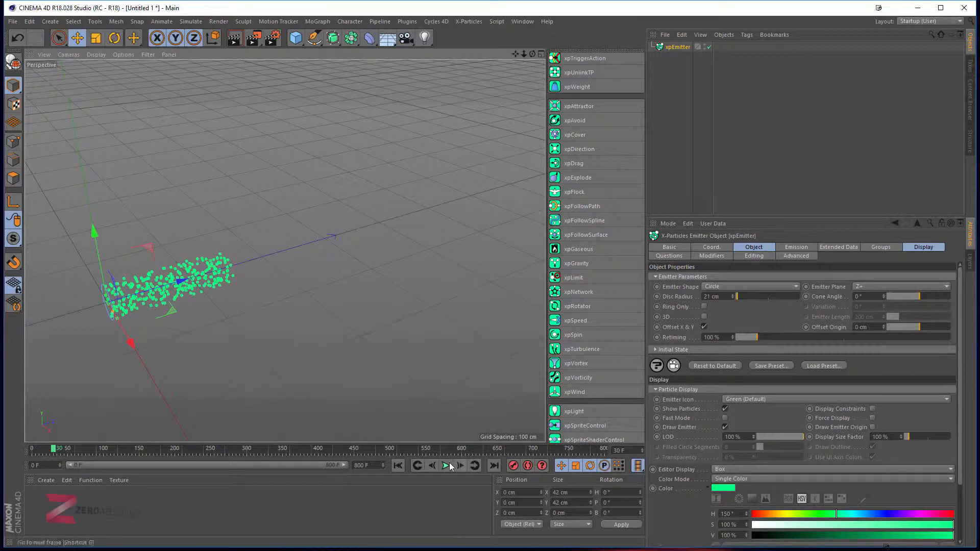
Play the emitter simulation, then examine the particle stream up close and review the available editor display shapes
left_click(446, 466)
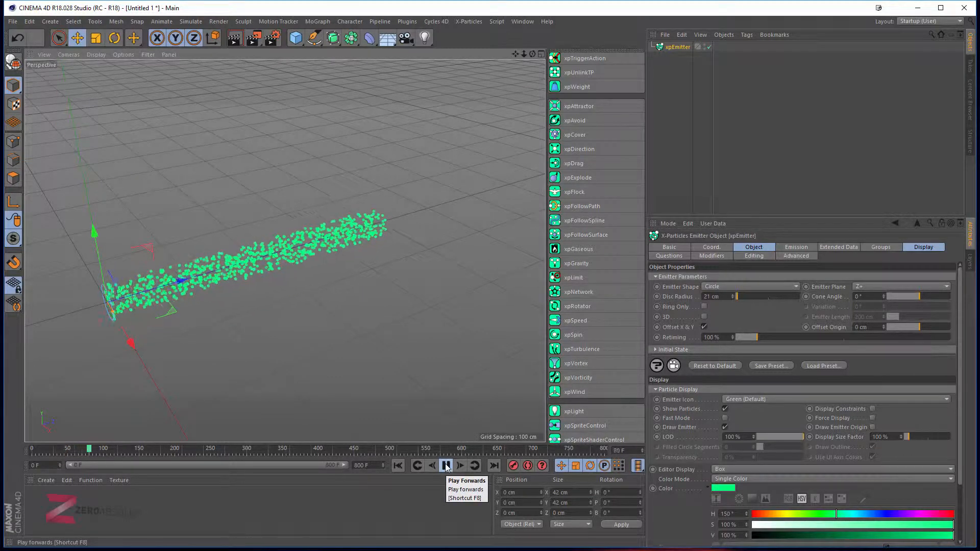
left_click(445, 466)
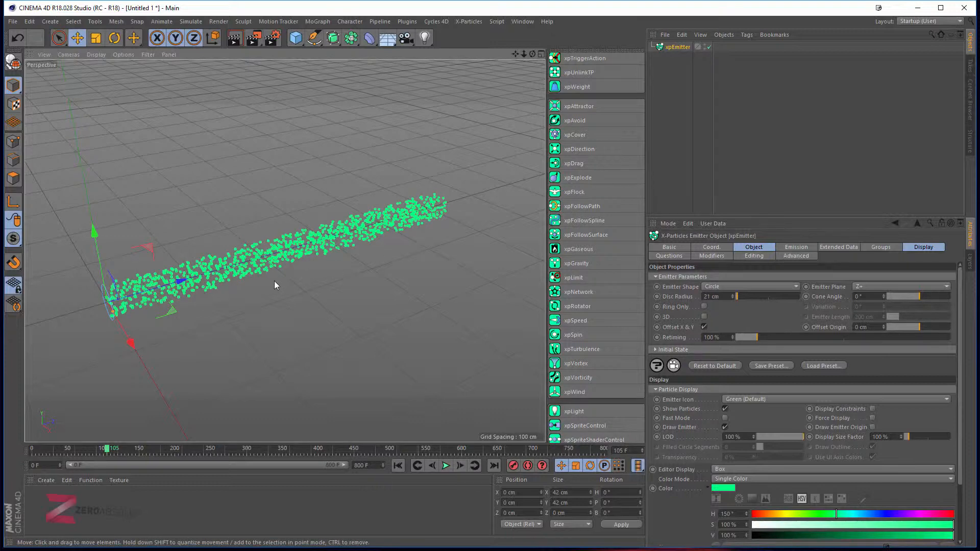
scroll(191, 280, "up", 6)
scroll(190, 286, "down", 4)
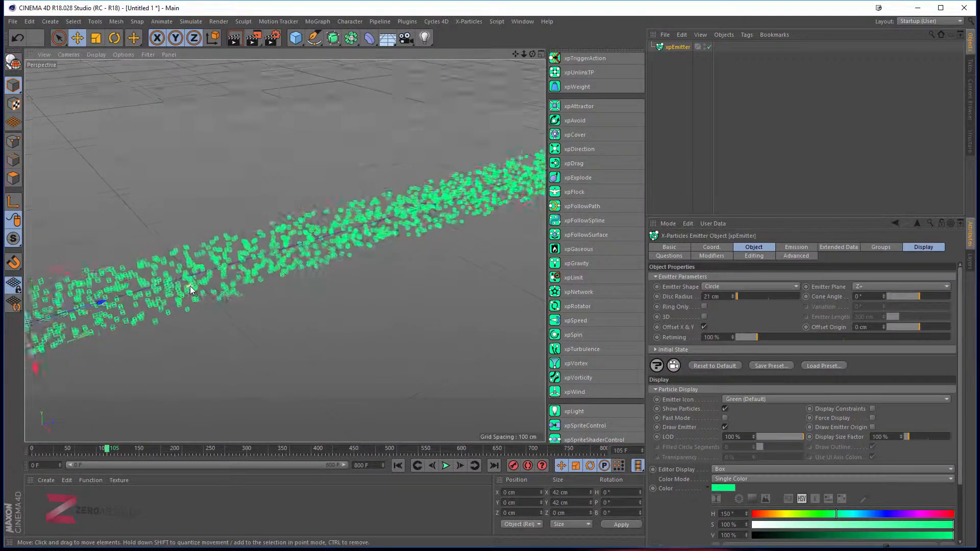
scroll(145, 296, "up", 3)
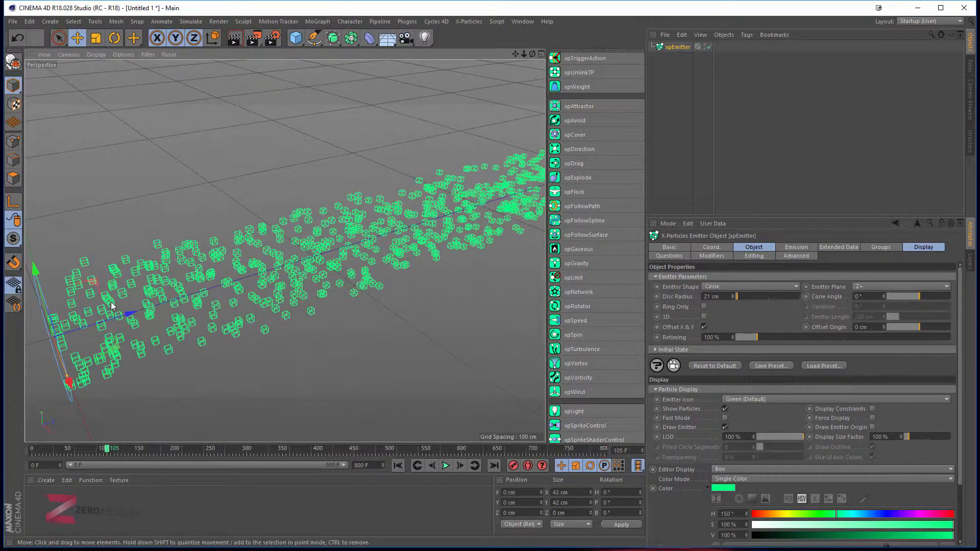
scroll(112, 305, "down", 4)
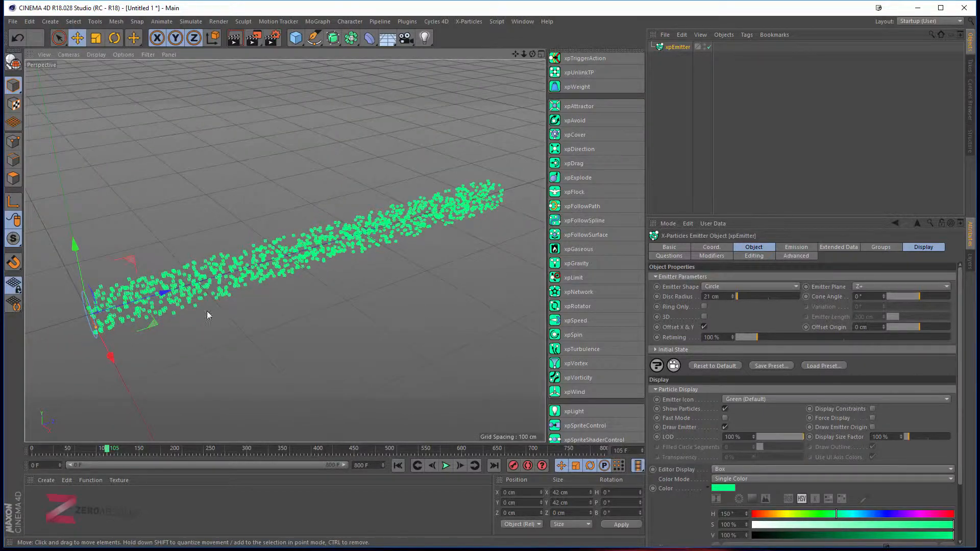
left_click(914, 249)
left_click(724, 357)
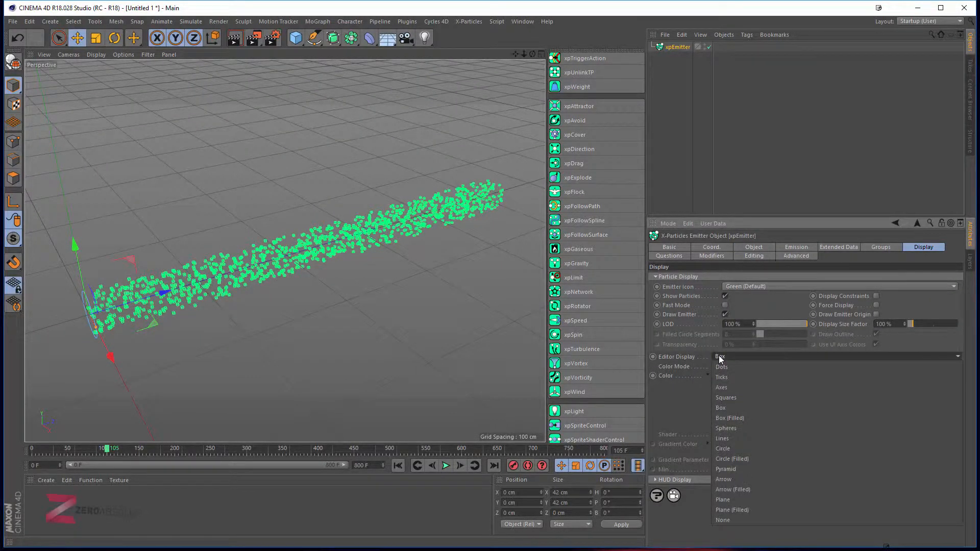
left_click(452, 337)
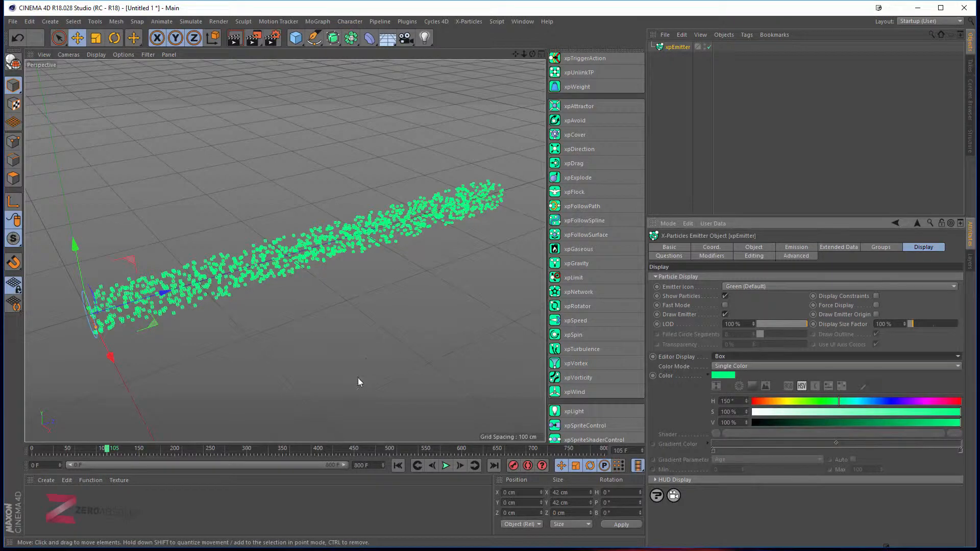
Add an xpTurbulence modifier and move it above the particle stream to about Y 78 cm and Z 121 cm
left_click(577, 350)
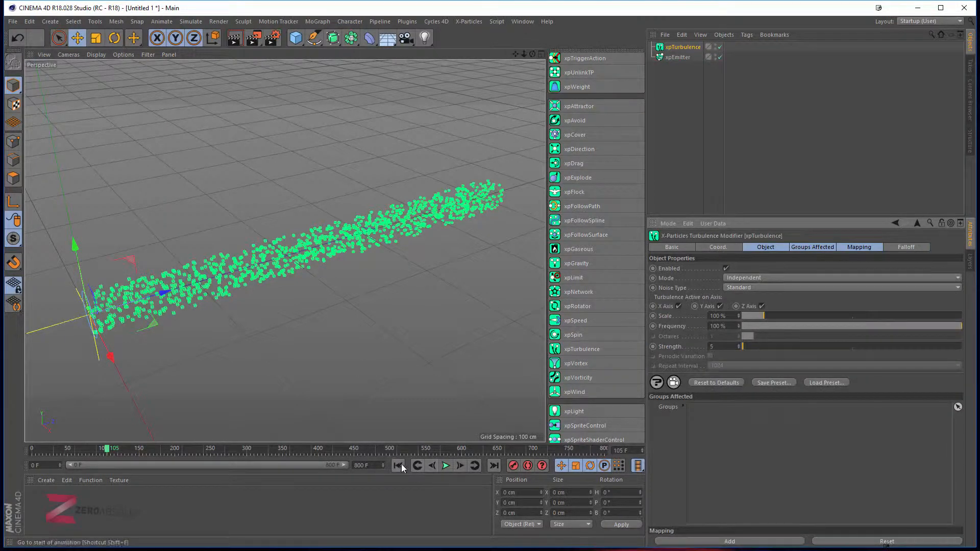
left_click_drag(119, 308, 252, 287)
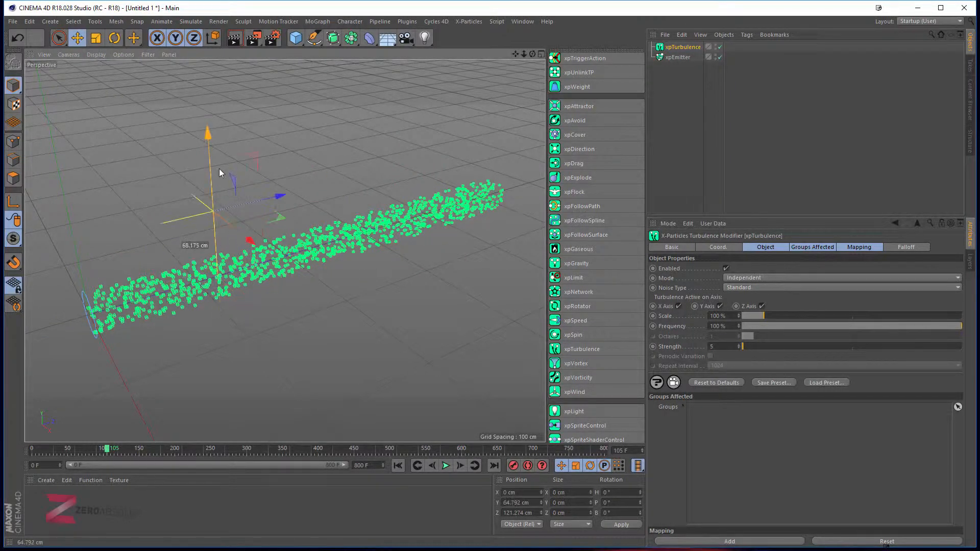
left_click_drag(219, 172, 219, 162)
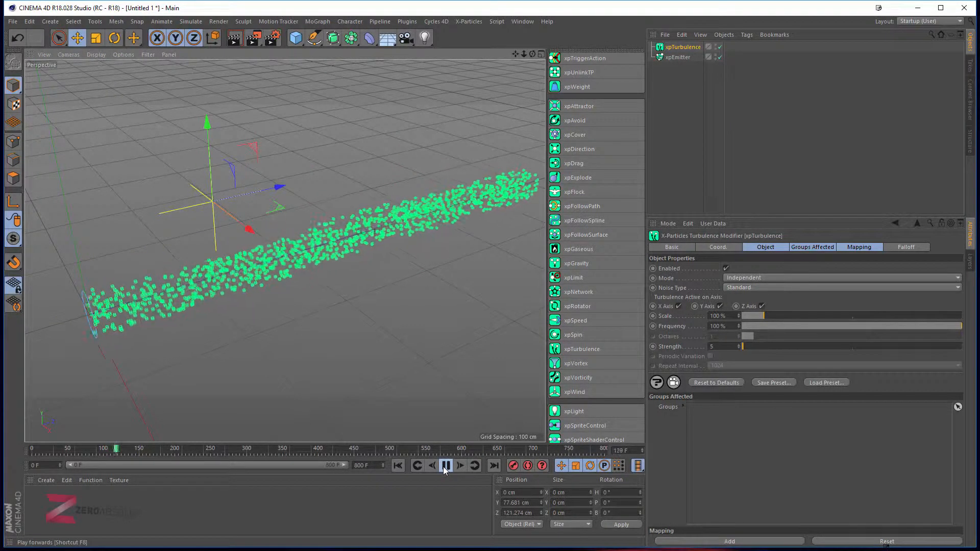
Play the simulation to examine how the turbulence disturbs the stream, and review the modifier's available noise types
scroll(331, 316, "down", 3)
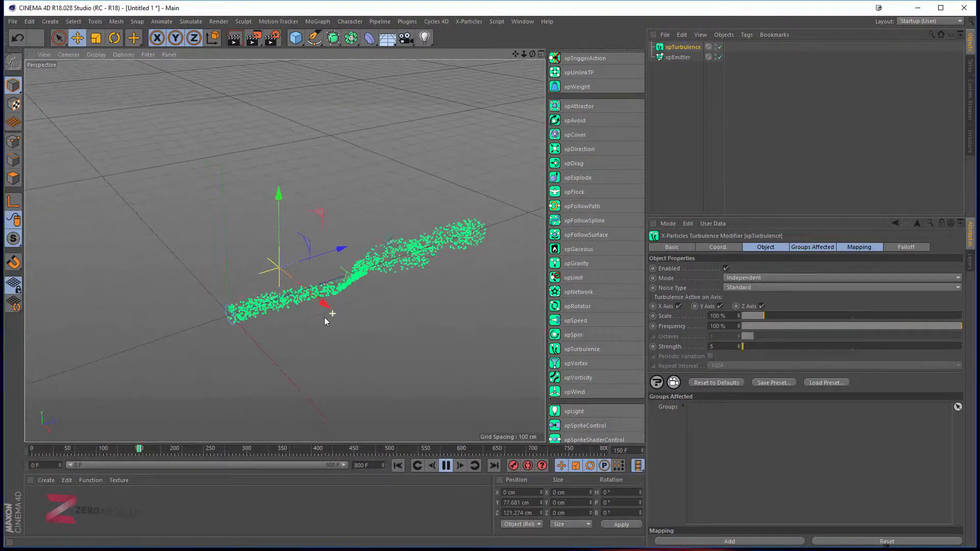
middle_click_drag(335, 325, 245, 318, "alt")
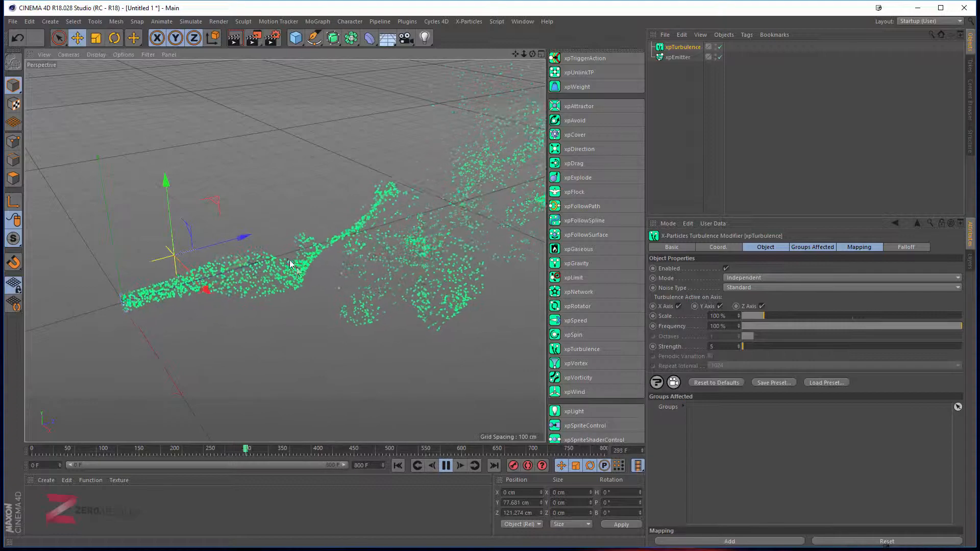
scroll(298, 250, "down", 5)
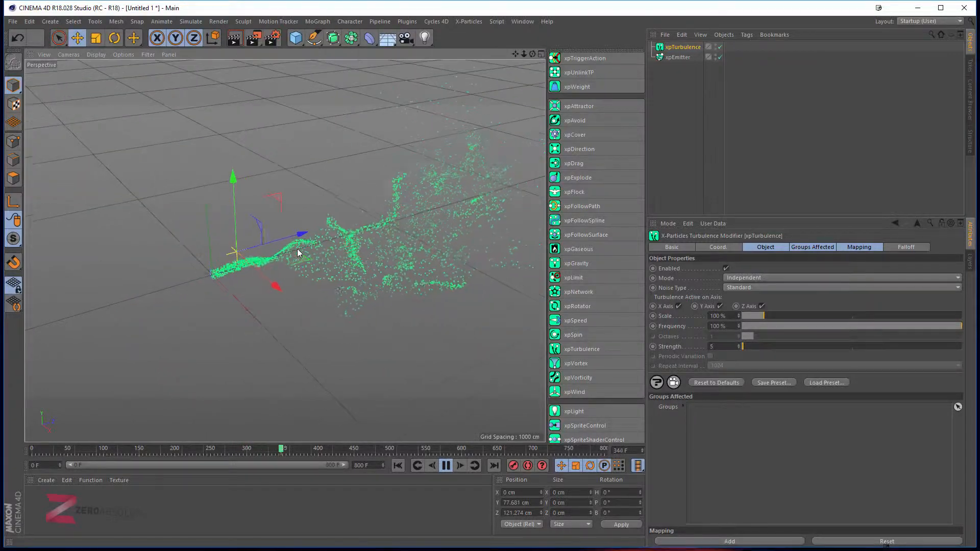
middle_click_drag(367, 241, 245, 287, "alt")
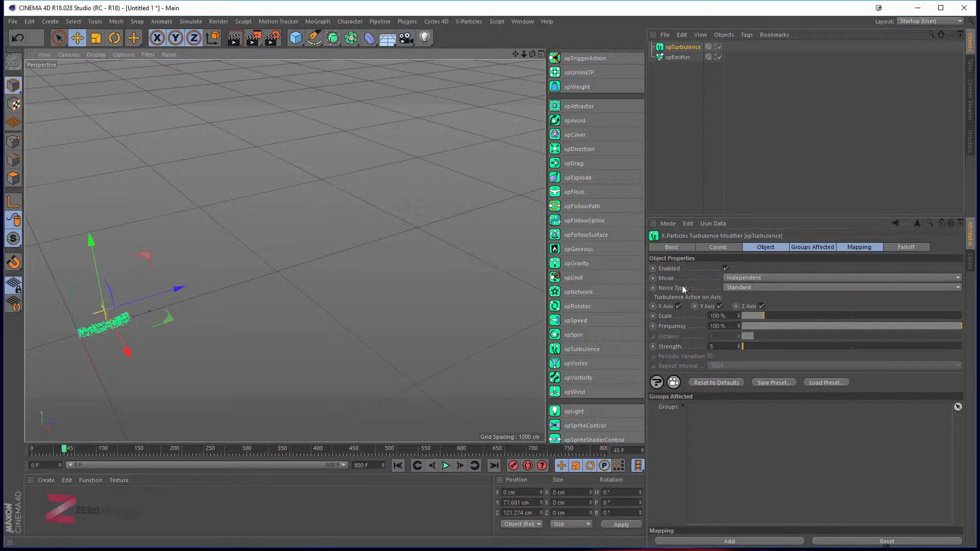
left_click(740, 288)
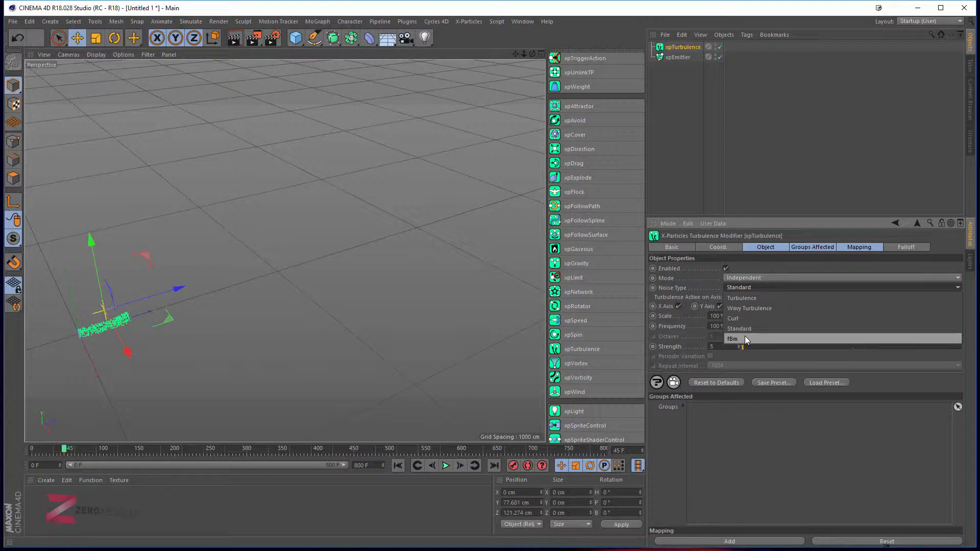
left_click(735, 430)
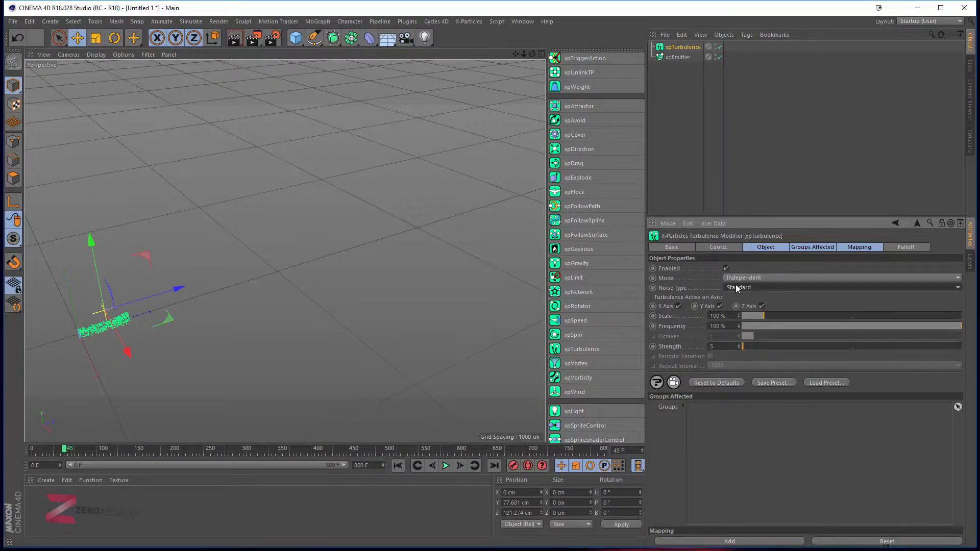
Turn off turbulence on the Y and Z axes and play the simulation to examine the X-only movement
scroll(153, 333, "up", 6)
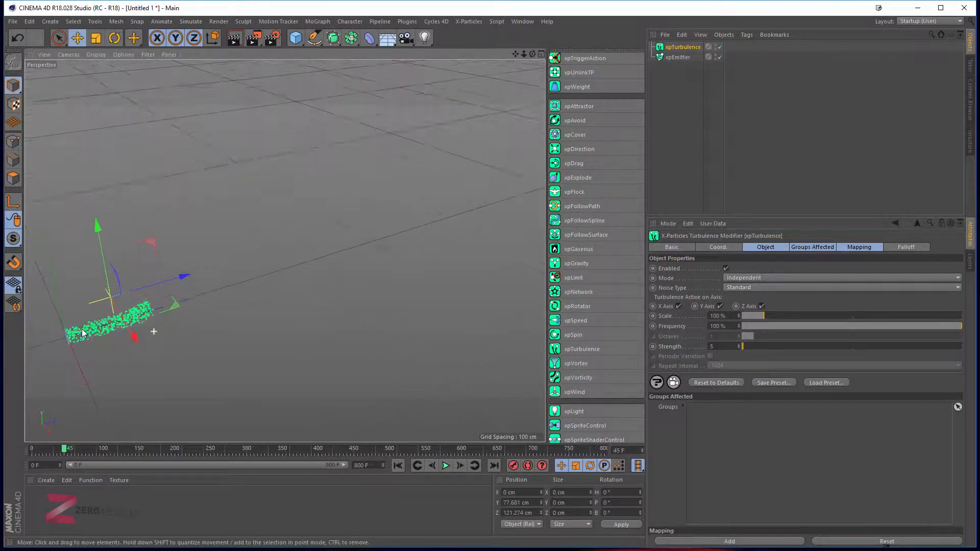
scroll(89, 331, "down", 1)
scroll(285, 251, "down", 2)
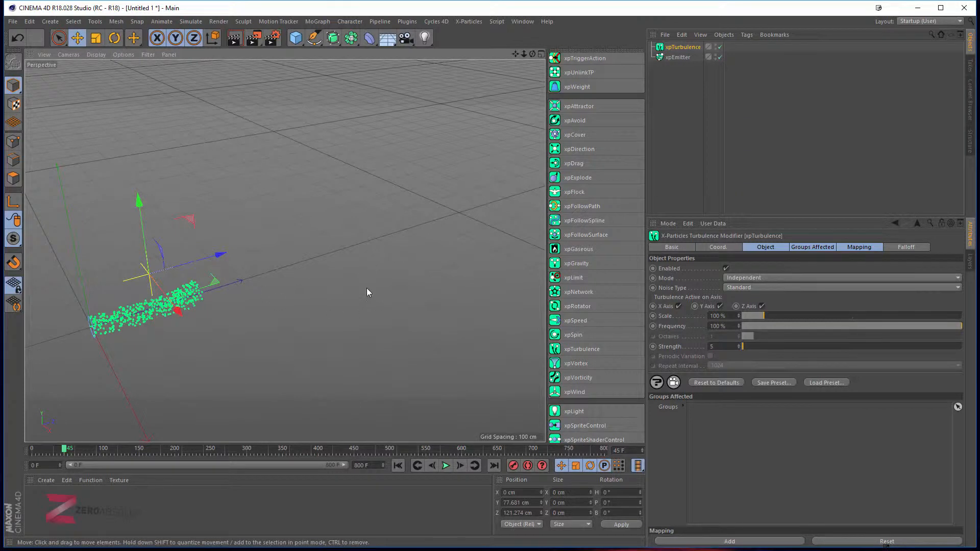
left_click(674, 306)
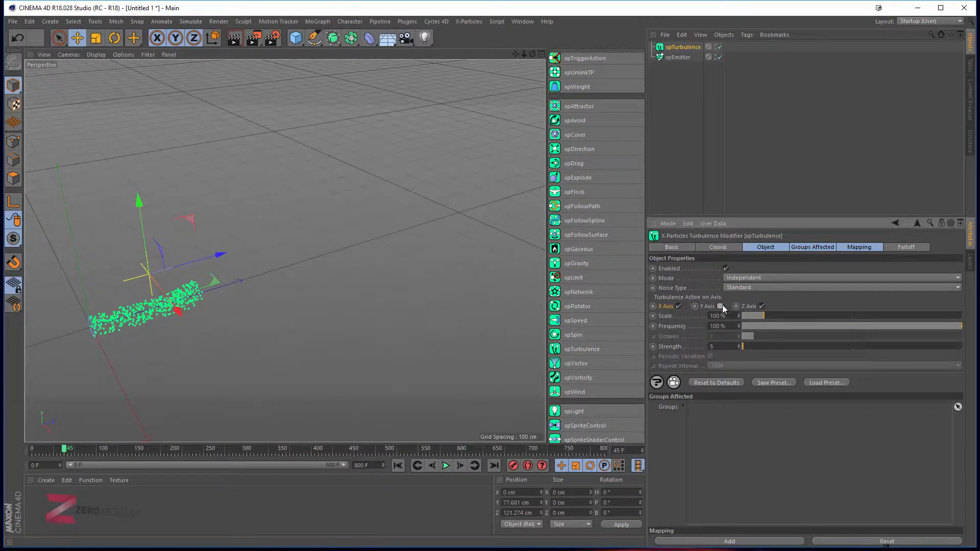
left_click(762, 306)
left_click(447, 466)
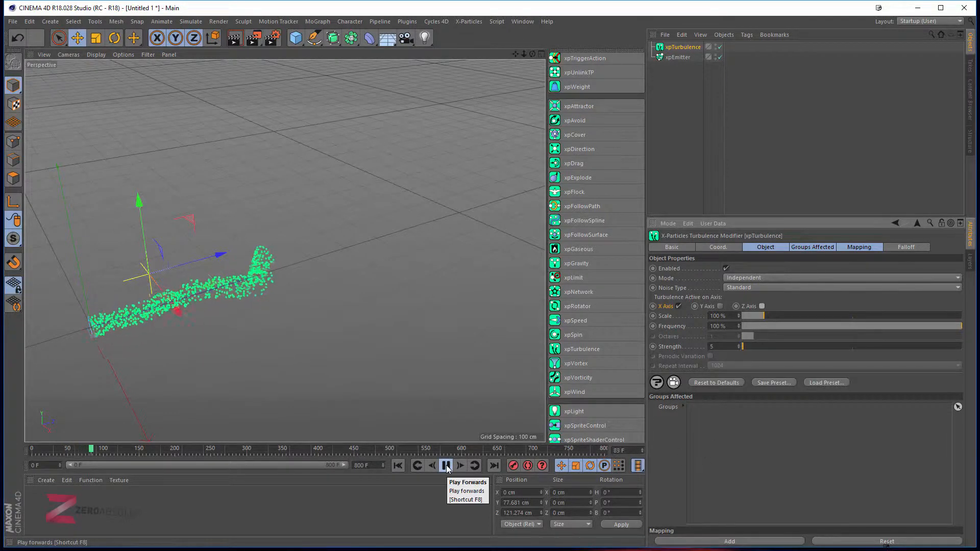
left_click_drag(338, 295, 275, 321, "alt")
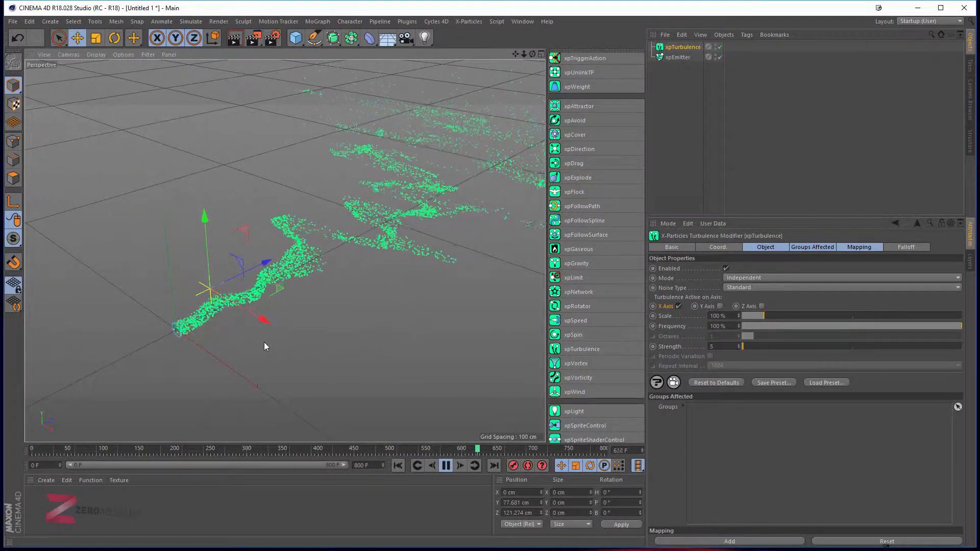
left_click(445, 466)
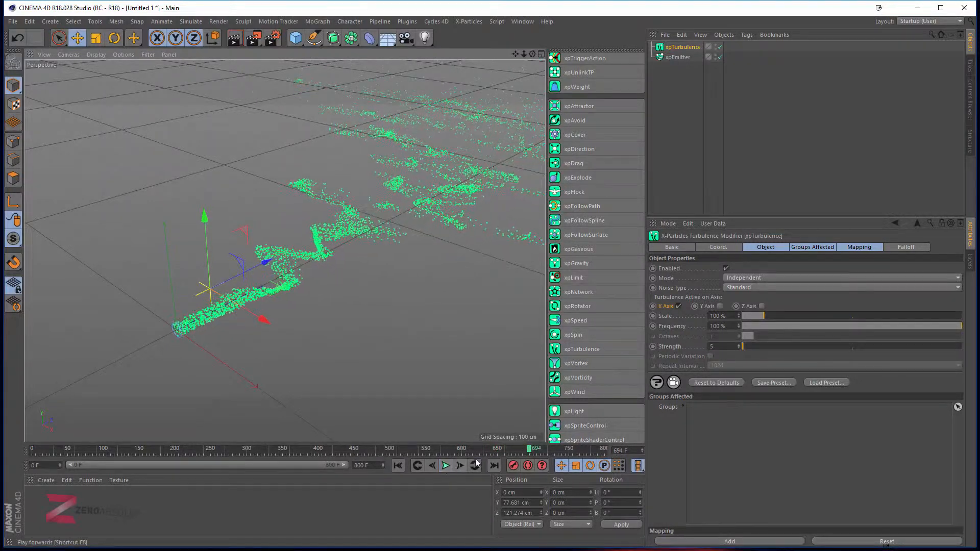
Reactivate turbulence on the X, Y and Z axes and replay the simulation from the first frame
left_click(678, 306)
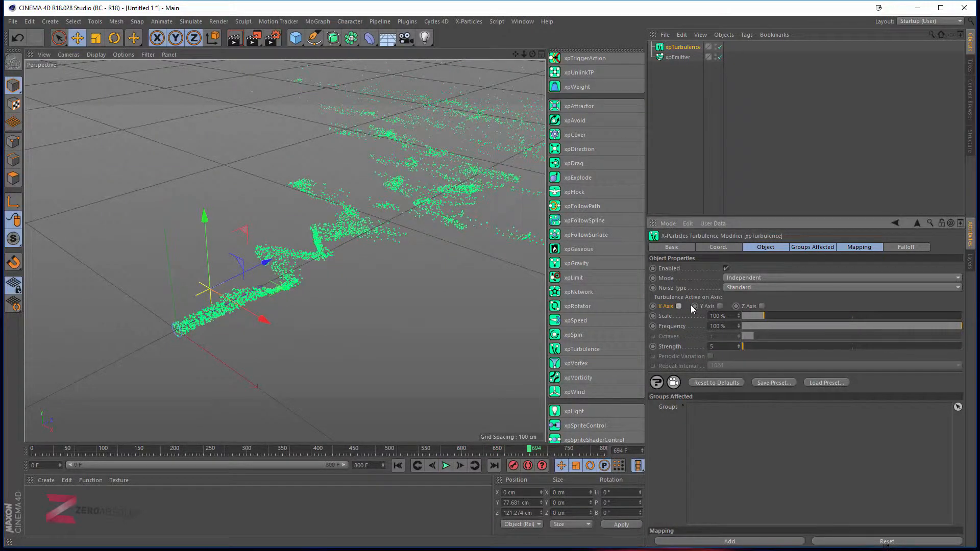
left_click(761, 306)
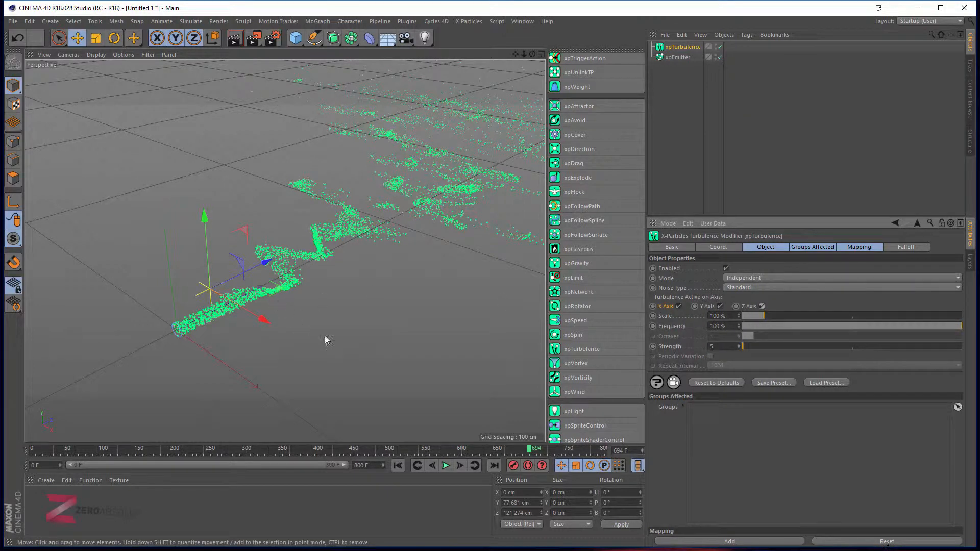
left_click(399, 466)
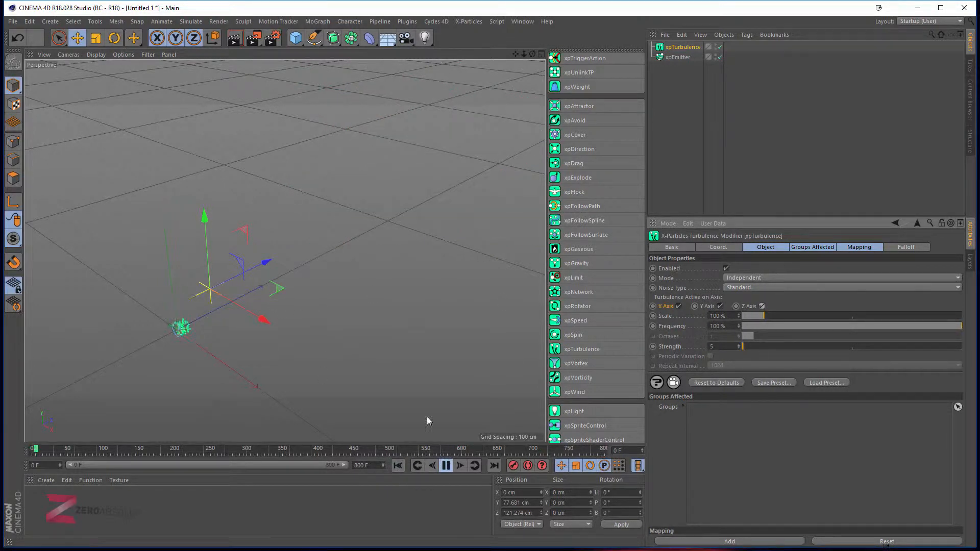
Try different turbulence scales while the simulation plays, settle on 343%, and stop the playback
middle_click_drag(337, 330, 264, 337, "alt")
left_click_drag(763, 316, 748, 316)
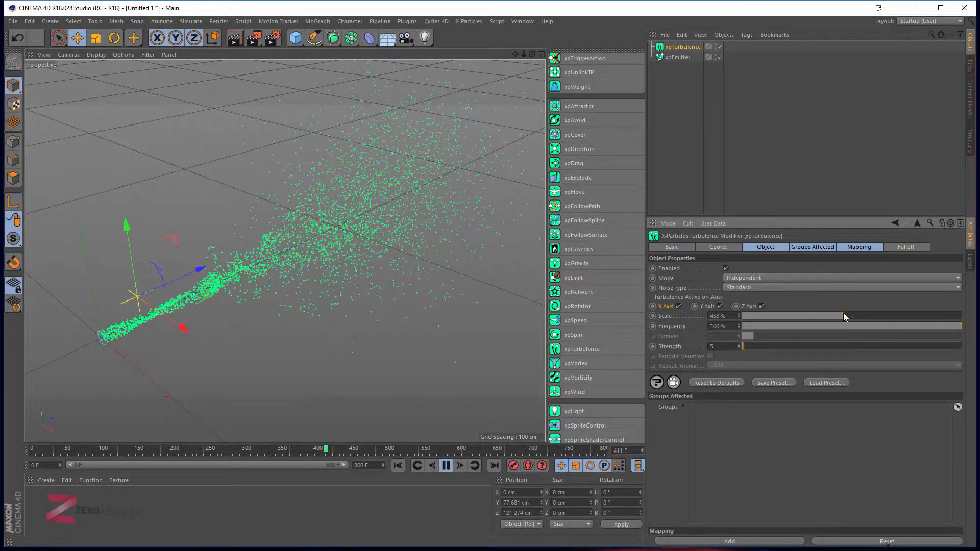
left_click_drag(842, 316, 818, 317)
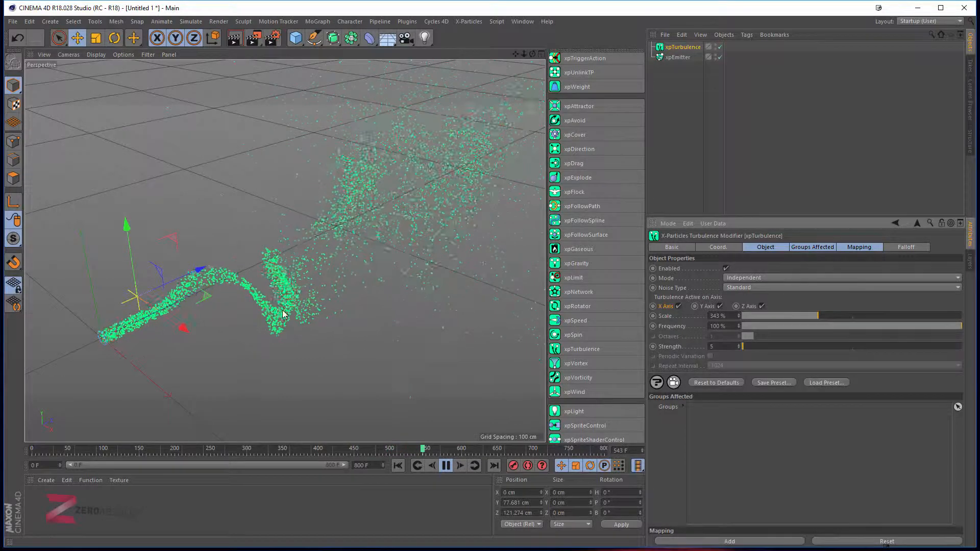
left_click(447, 466)
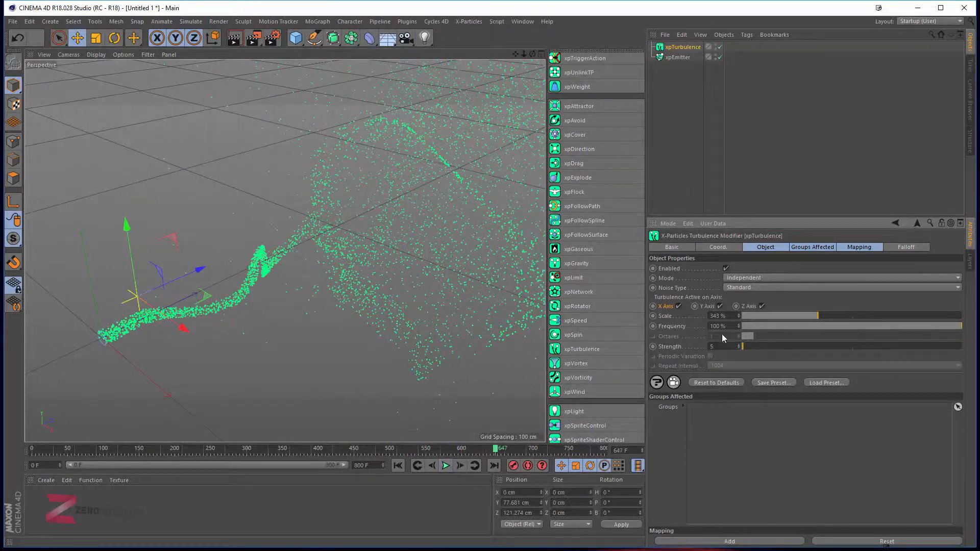
Set the turbulence strength to 124 and replay the simulation with the Standard noise type
left_click(737, 289)
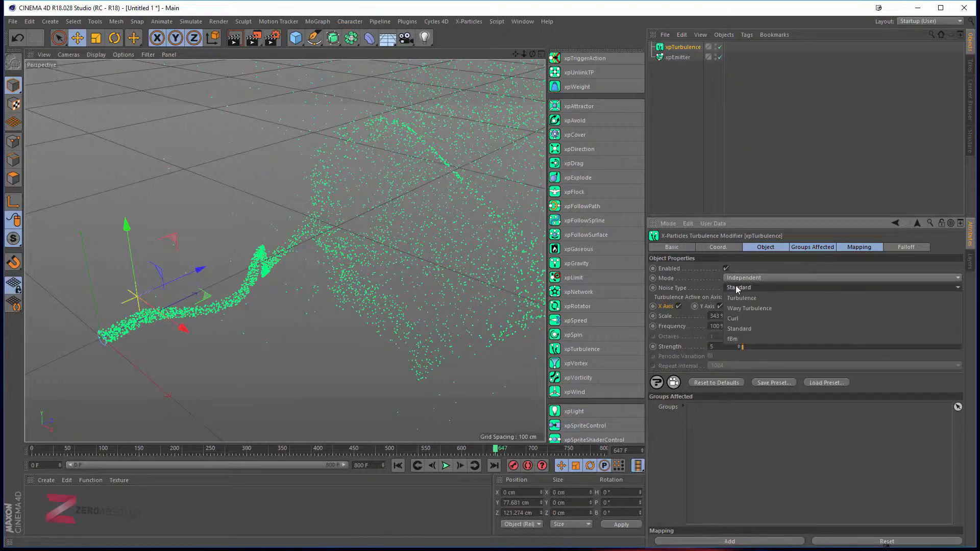
left_click(683, 337)
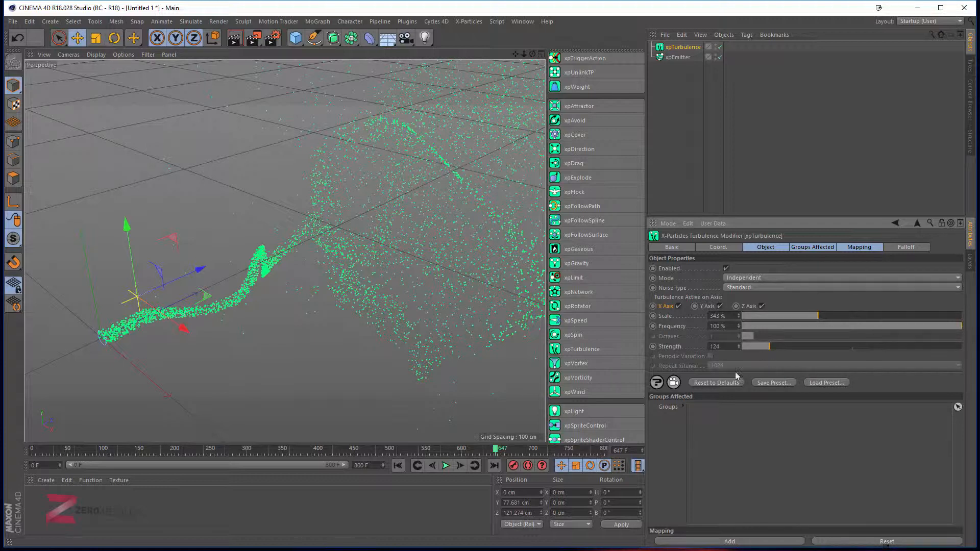
left_click(415, 467)
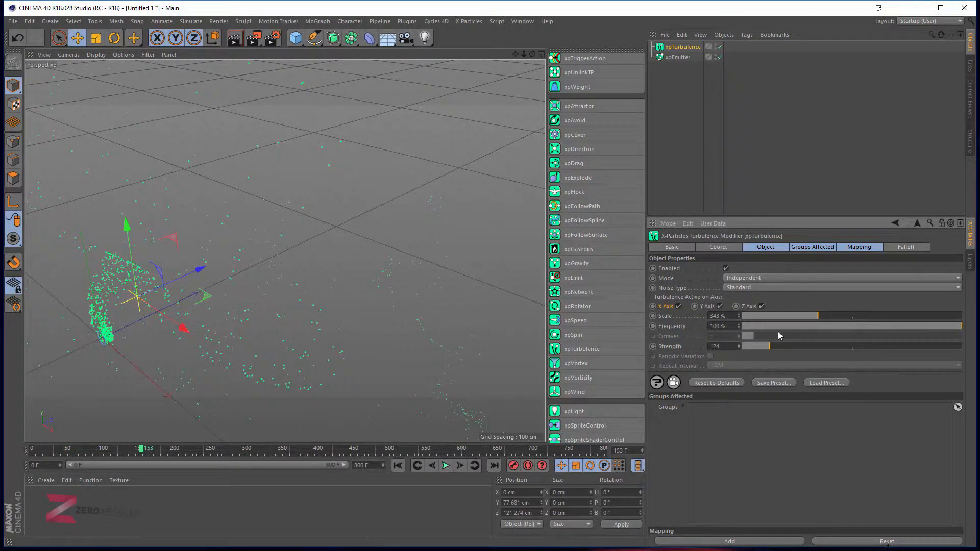
Switch the noise type to Turbulence and raise the strength to 779 while the simulation plays
left_click(748, 289)
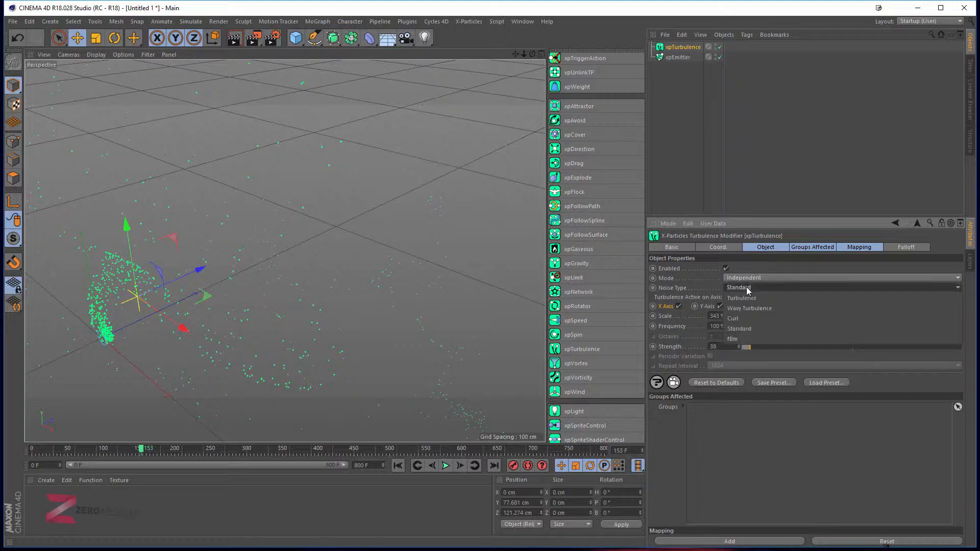
left_click(748, 298)
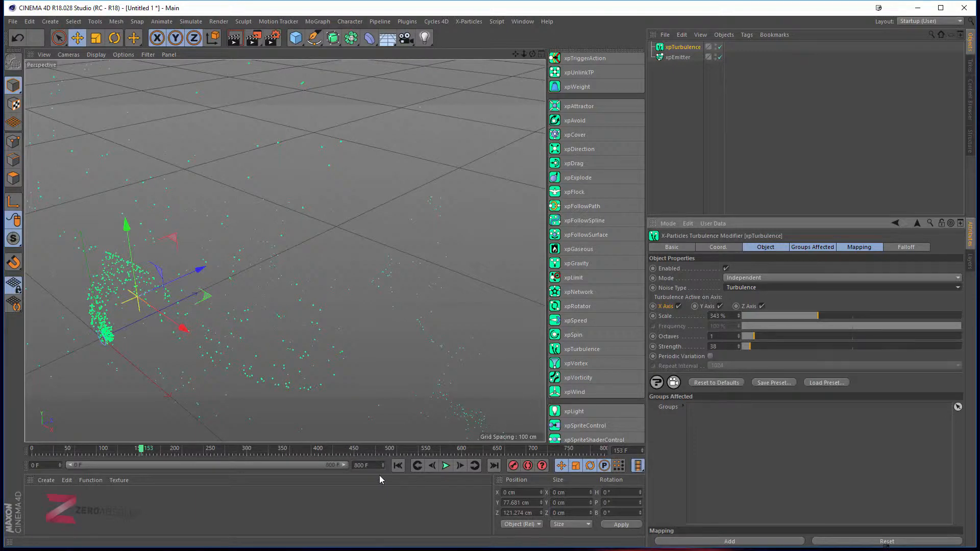
left_click(446, 466)
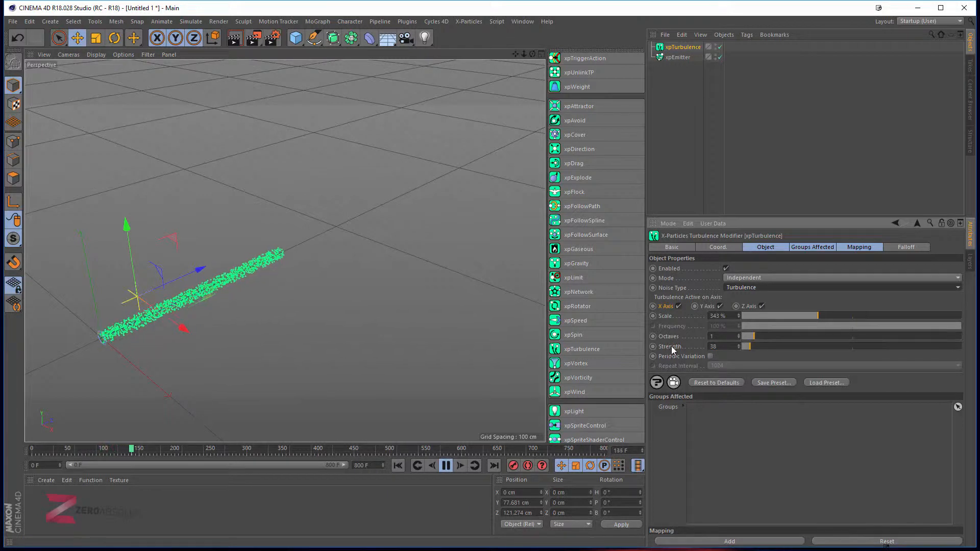
left_click_drag(743, 345, 768, 345)
left_click_drag(827, 343, 913, 346)
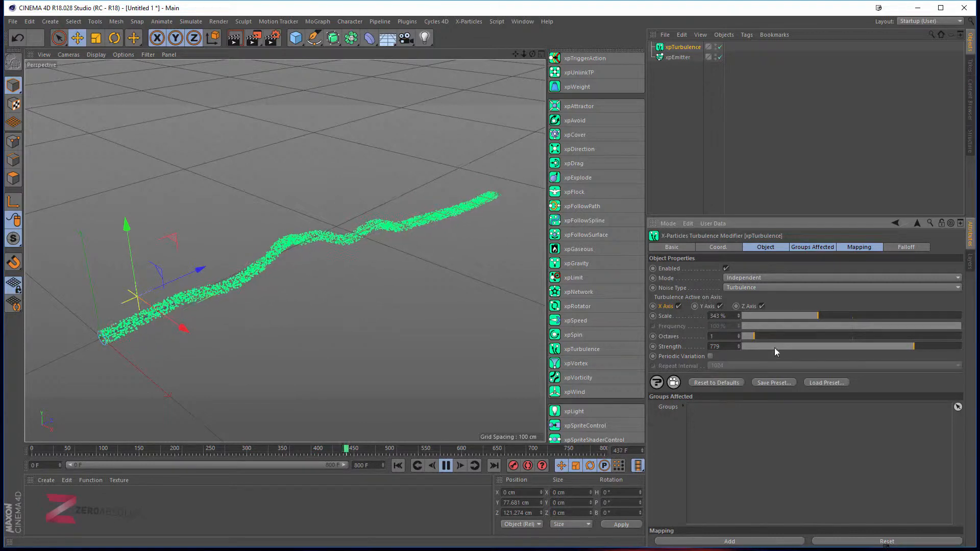
Reduce the turbulence scale to 80% and raise the octaves to 9.08 while the simulation plays
left_click(717, 316)
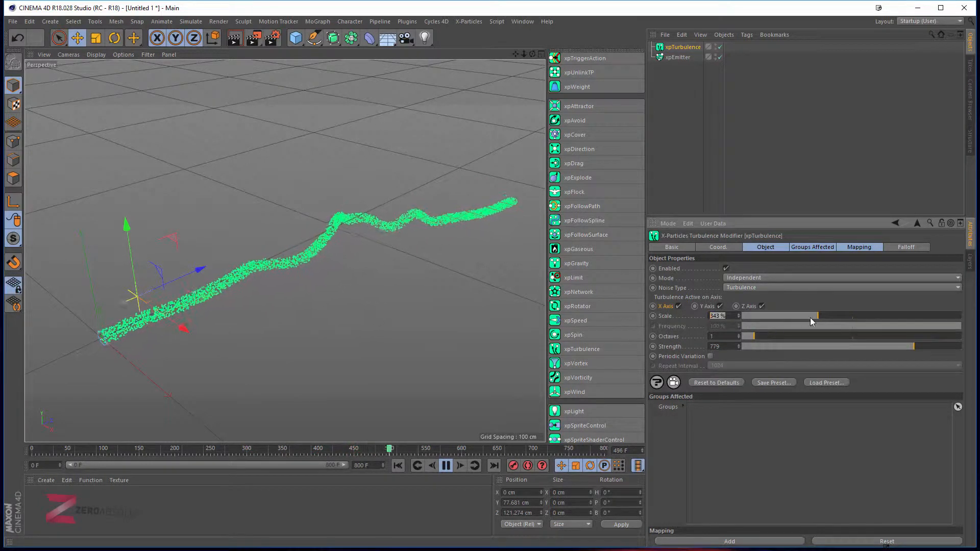
left_click_drag(805, 316, 759, 316)
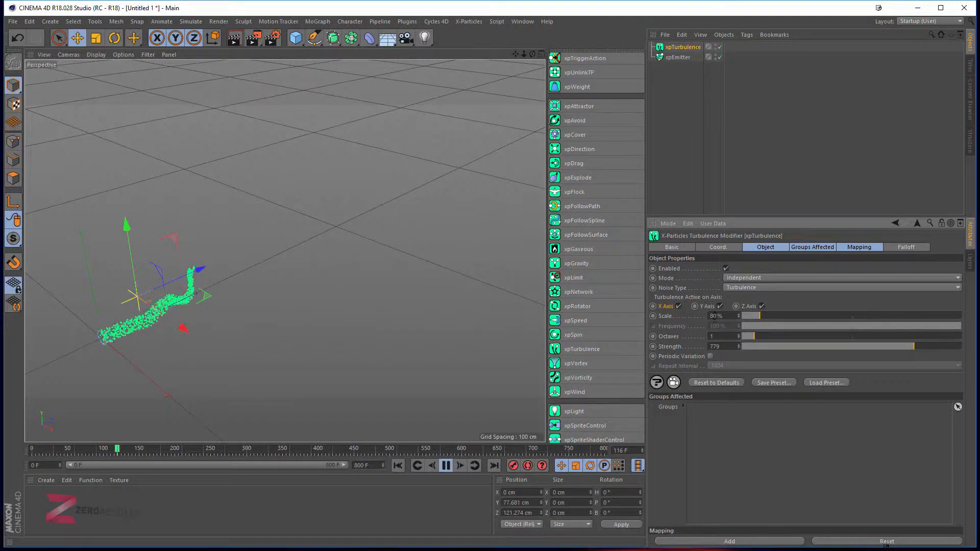
left_click_drag(754, 336, 777, 336)
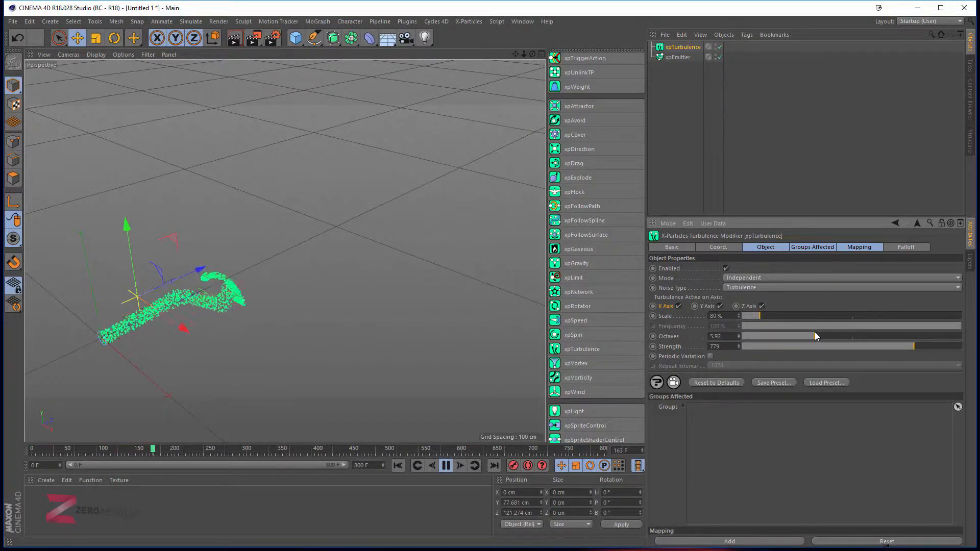
left_click_drag(814, 332, 853, 333)
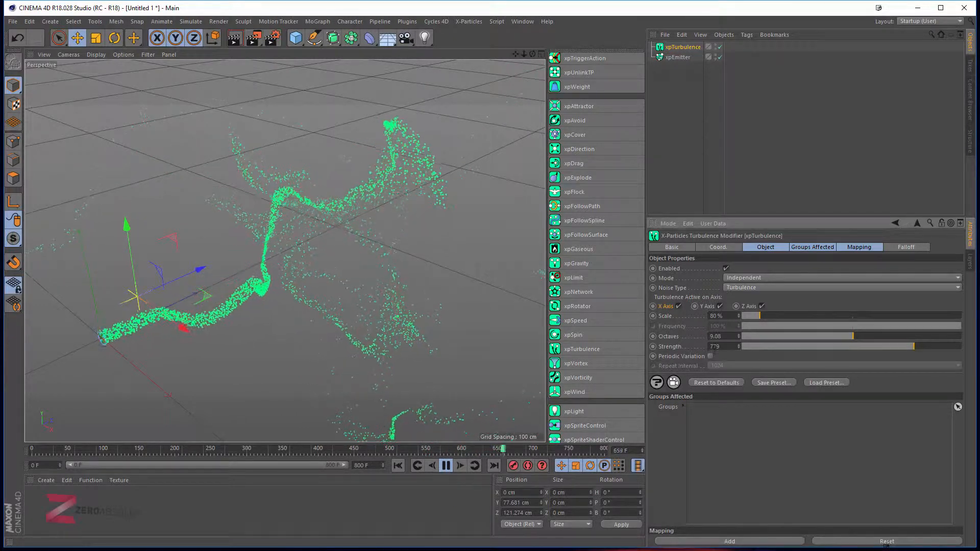
Enable periodic variation with a repeat interval of 32 and replay the simulation from the first frame
left_click(710, 356)
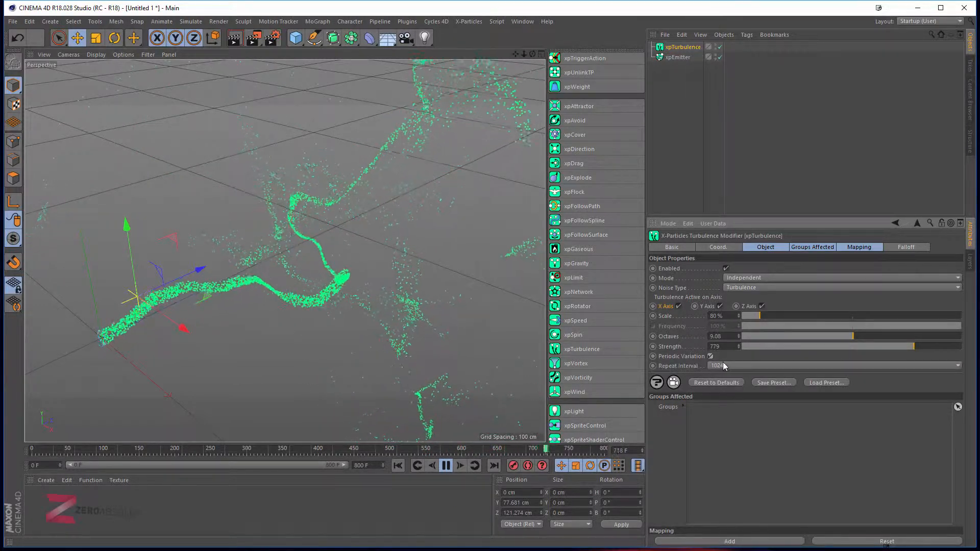
left_click(723, 366)
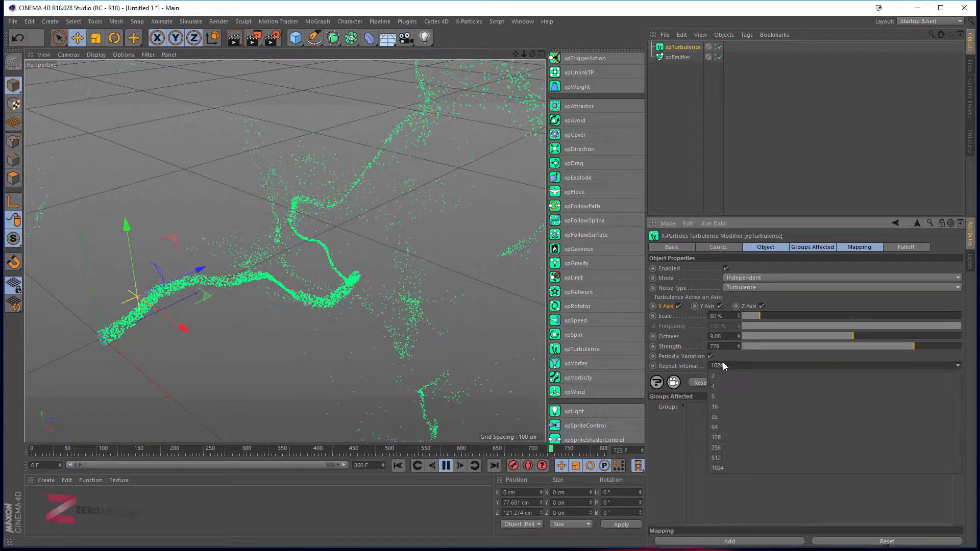
left_click(729, 416)
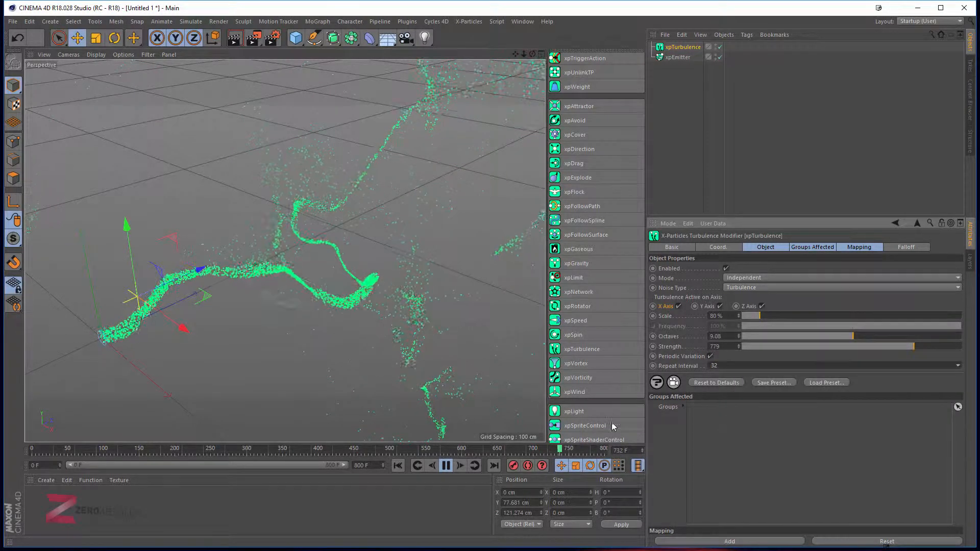
left_click(399, 466)
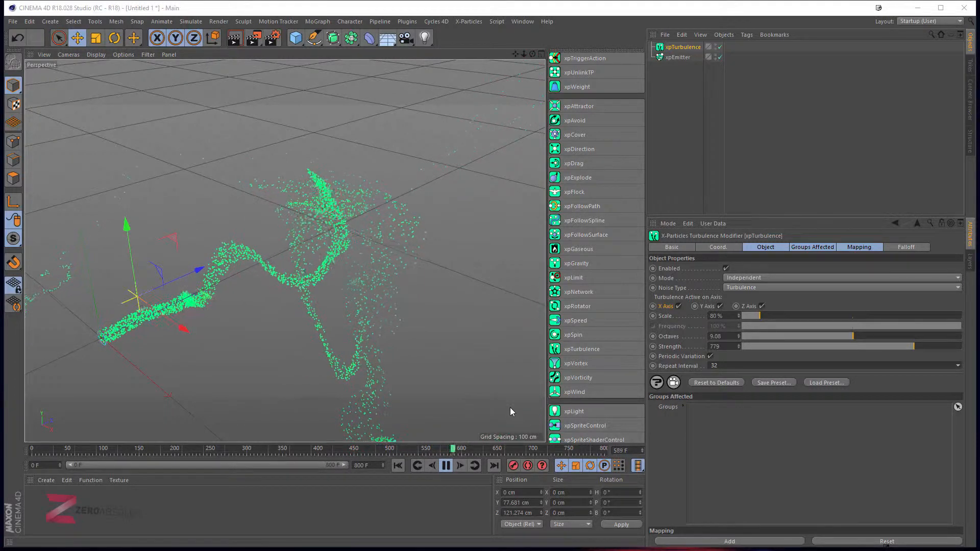
left_click(446, 465)
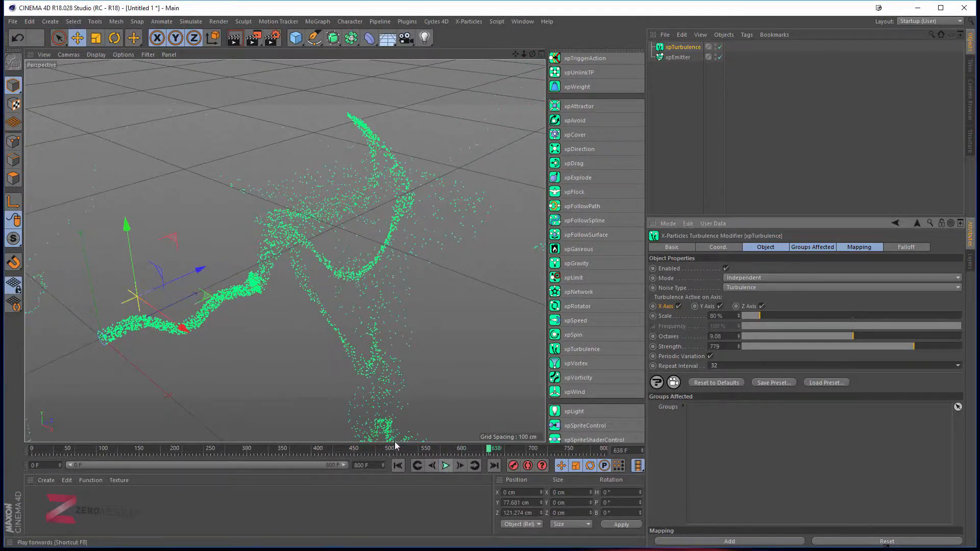
Set the repeat interval to 2, replay the simulation, and examine the particle stream from several angles
left_click(724, 361)
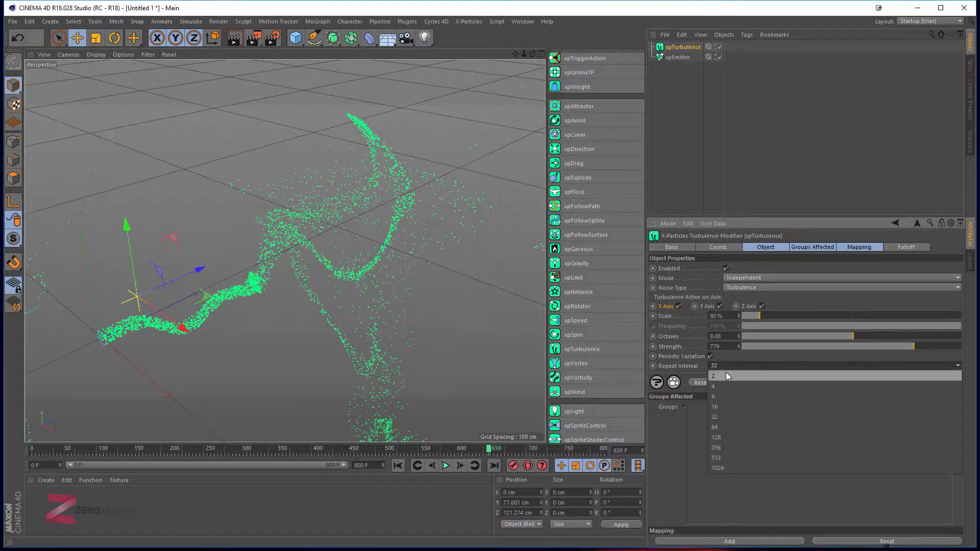
left_click(726, 377)
left_click(398, 466)
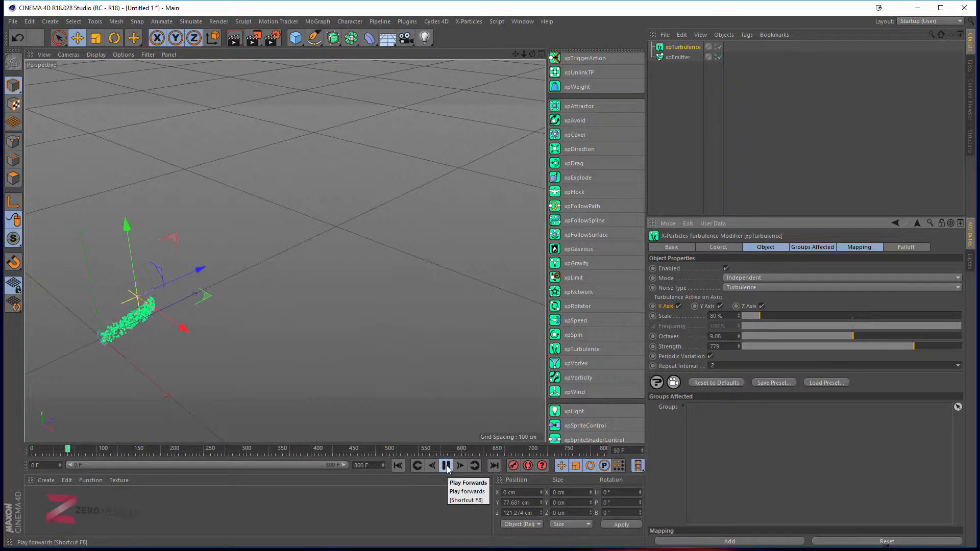
left_click_drag(166, 335, 240, 360, "alt")
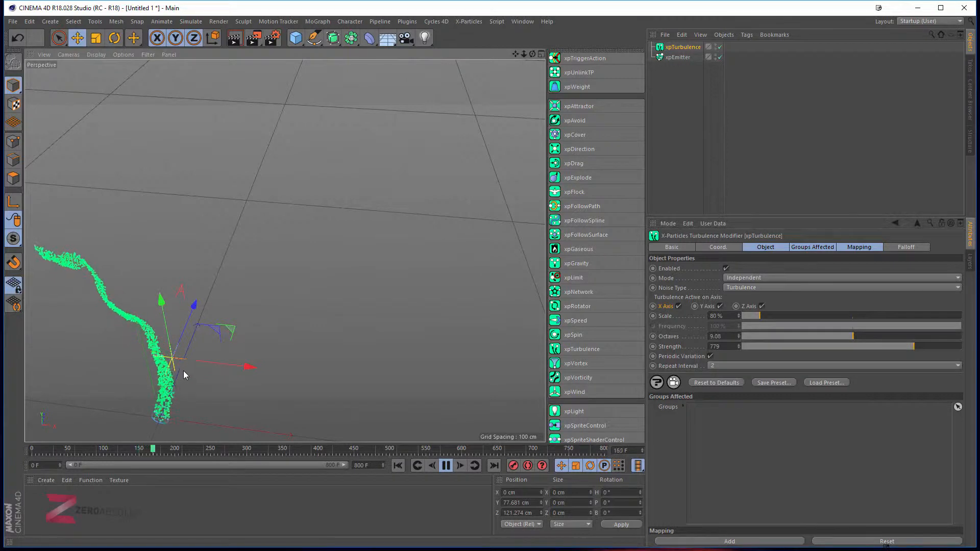
scroll(169, 320, "down", 8)
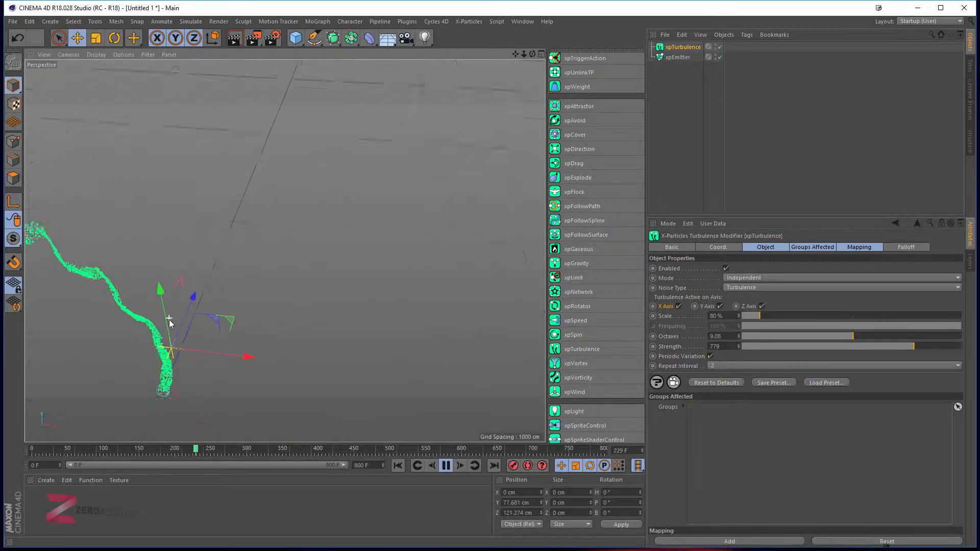
middle_click_drag(171, 322, 278, 335, "alt")
left_click_drag(279, 338, 274, 371, "alt")
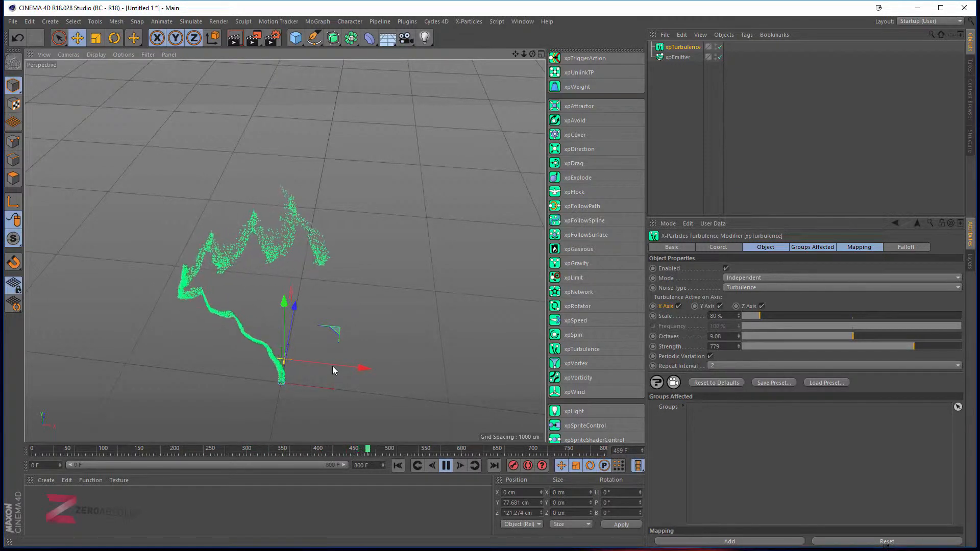
left_click_drag(306, 353, 255, 358, "alt")
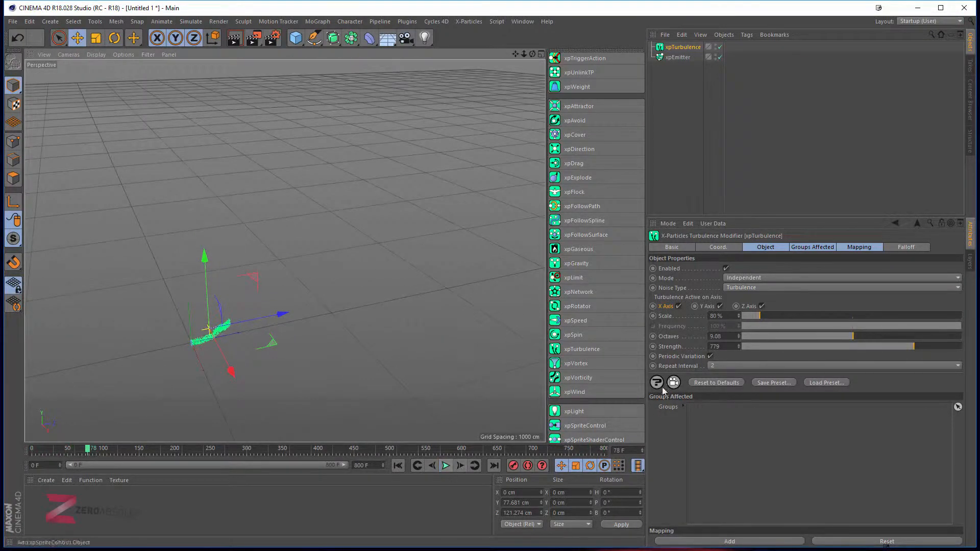
Turn off periodic variation and switch the noise type to Wavy Turbulence
left_click(710, 356)
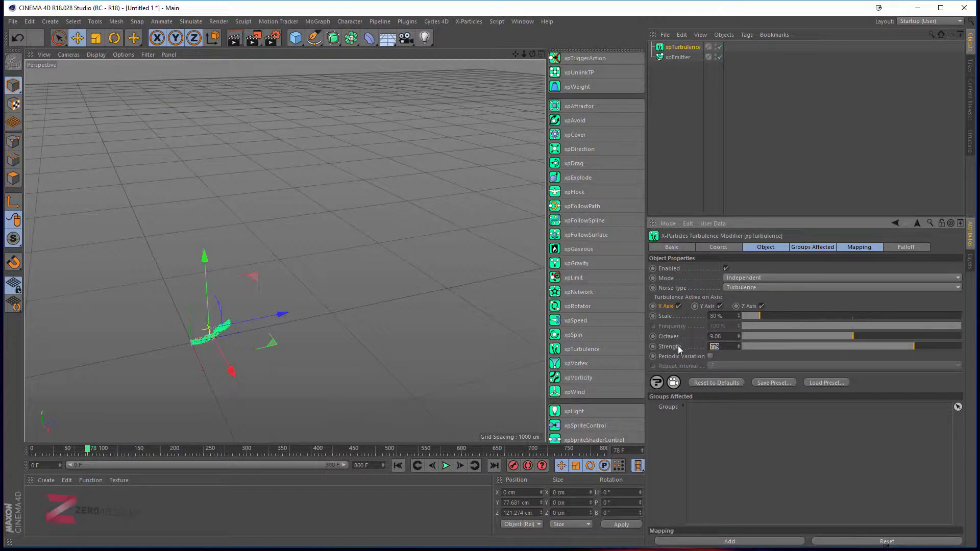
left_click(743, 287)
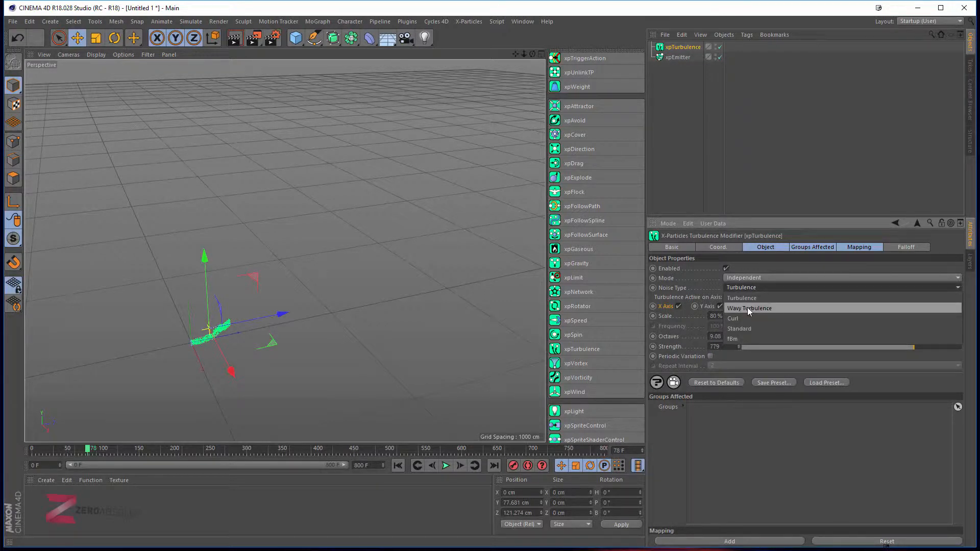
left_click(747, 307)
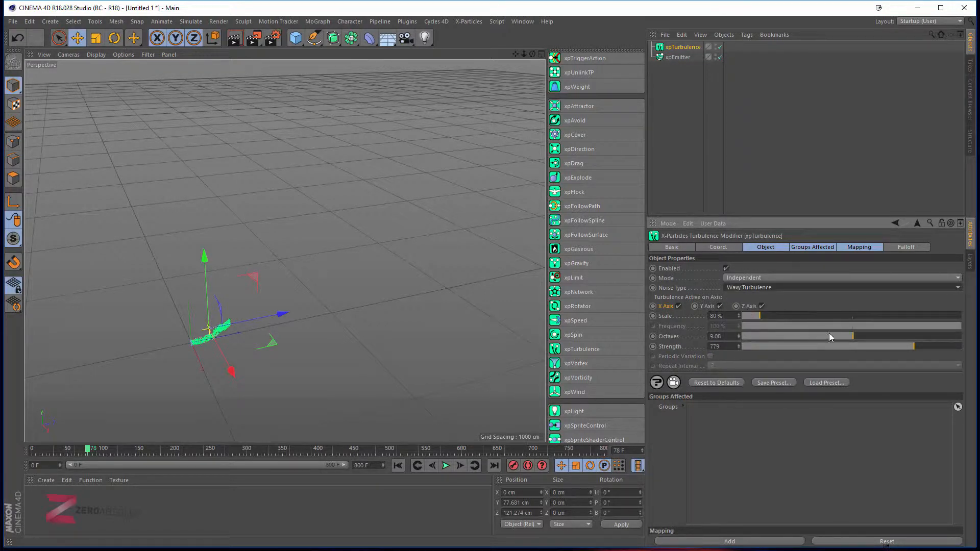
Set the octaves to 1.06 and the scale to 105%, watching the Wavy Turbulence simulation play before stopping it
left_click_drag(829, 336, 751, 336)
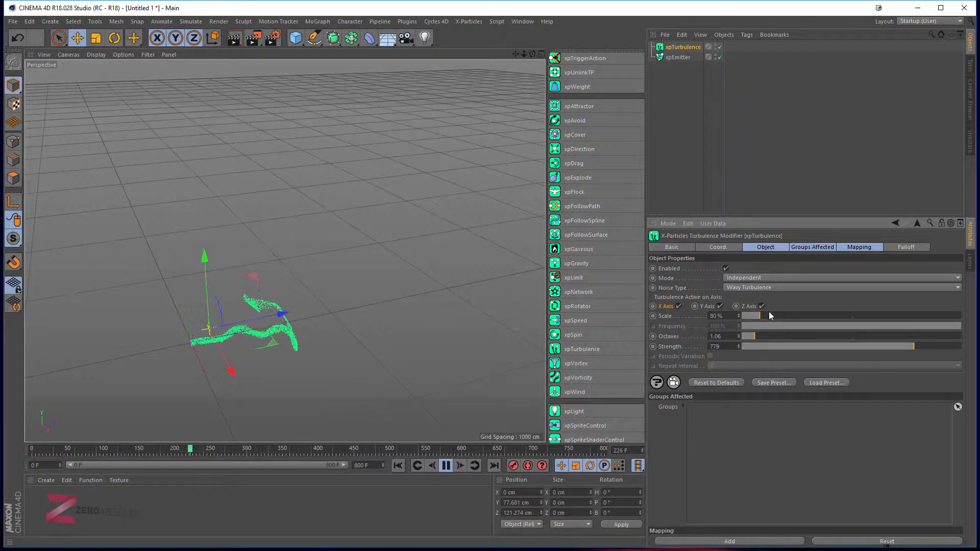
mouse_move(769, 315)
left_mouse_down()
mouse_move(784, 316)
mouse_move(764, 314)
left_mouse_up()
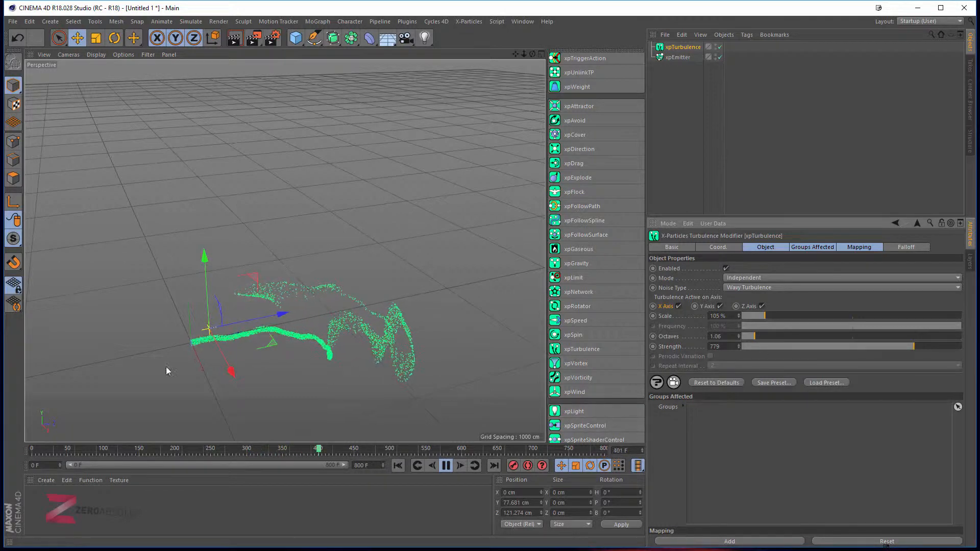
mouse_move(203, 378)
left_mouse_down("alt")
mouse_move(232, 341)
mouse_move(255, 347)
mouse_move(242, 423)
left_mouse_up("alt")
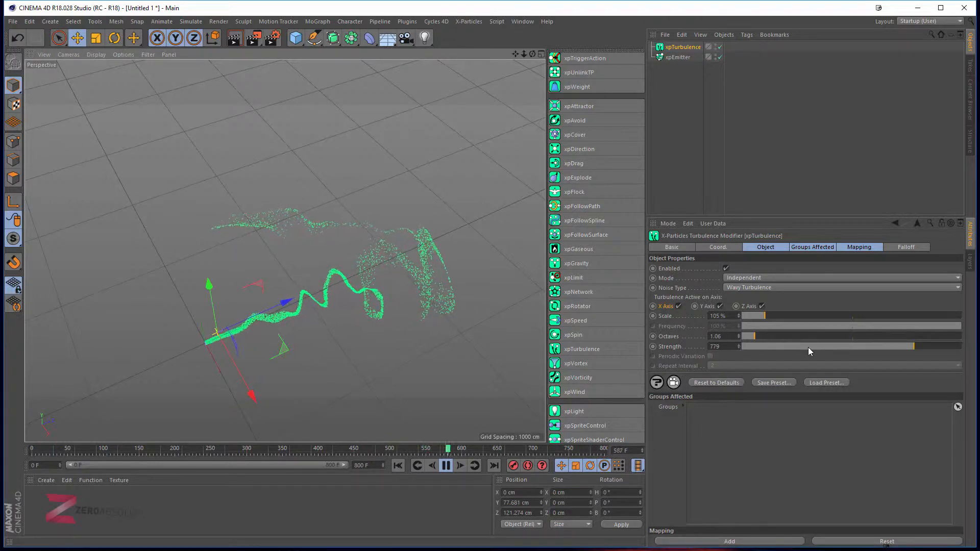
left_click(447, 467)
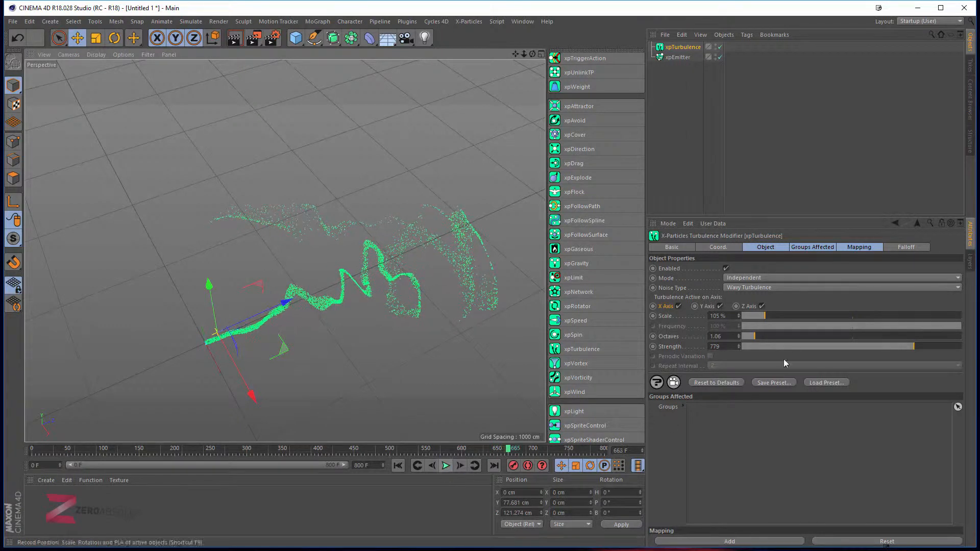
Switch the noise type to fBm and raise the octaves to 8.88 while replaying the simulation
left_click(732, 288)
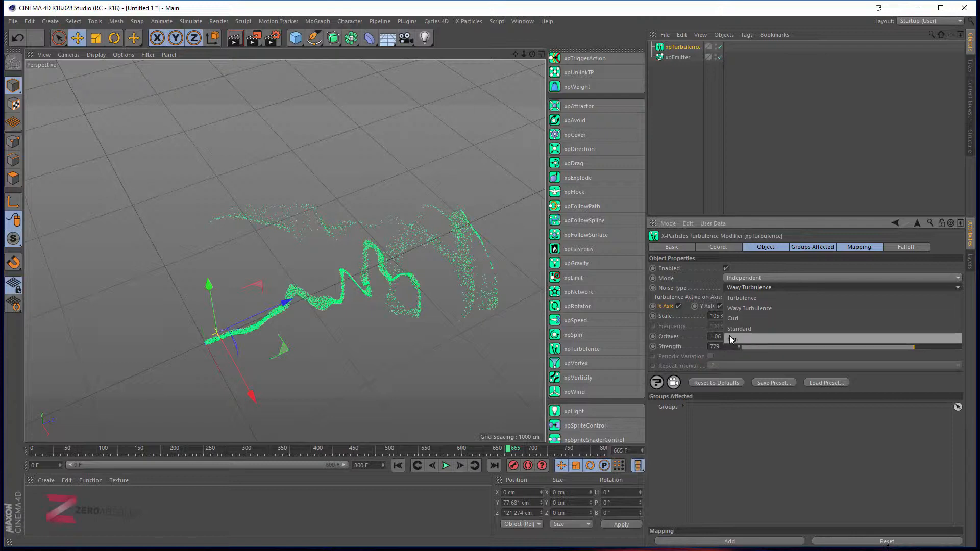
left_click(730, 337)
left_click(398, 466)
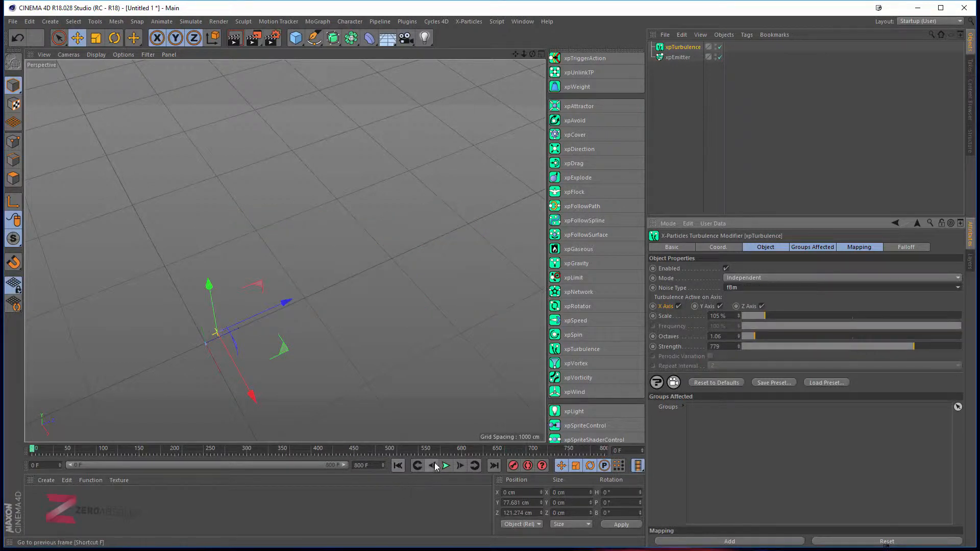
scroll(239, 382, "up", 5)
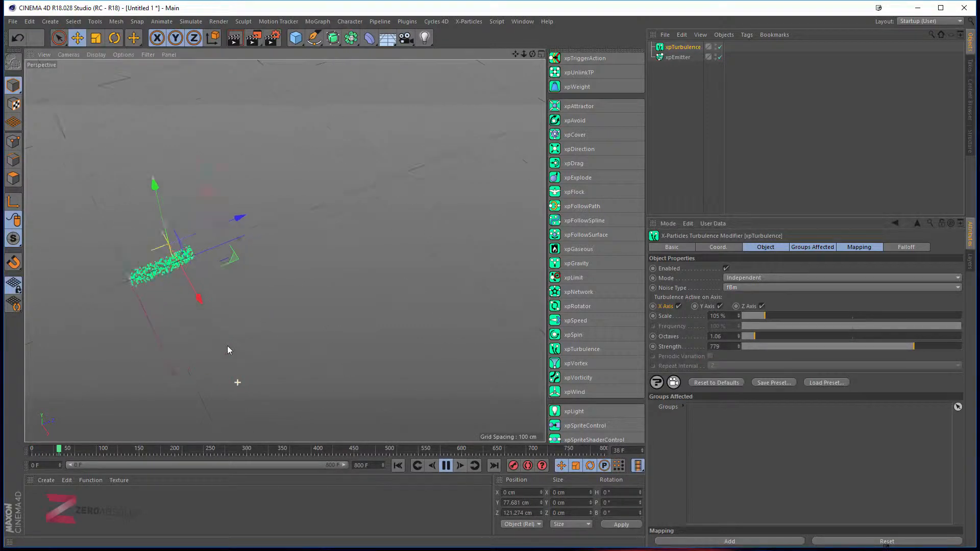
middle_click_drag(283, 251, 294, 305, "alt")
scroll(291, 275, "down", 3)
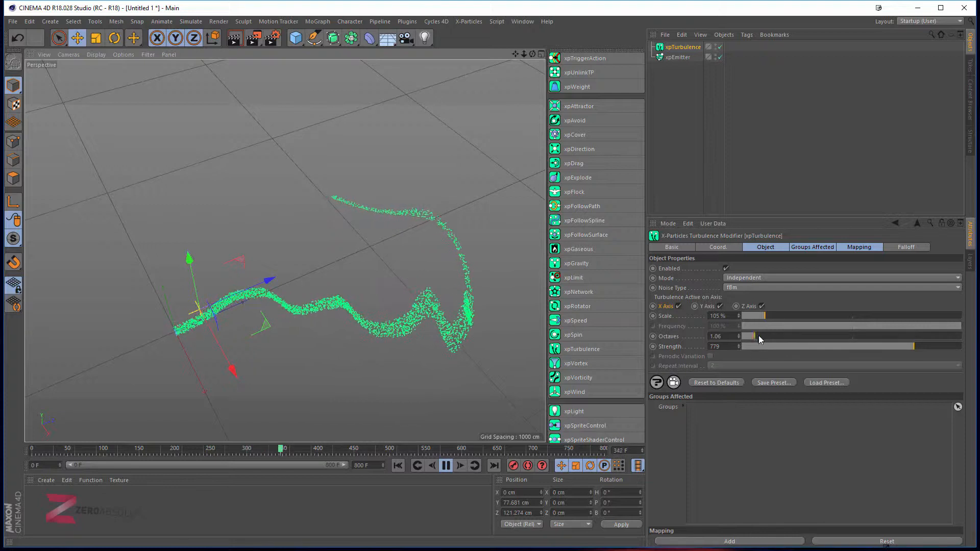
left_click_drag(758, 335, 844, 339)
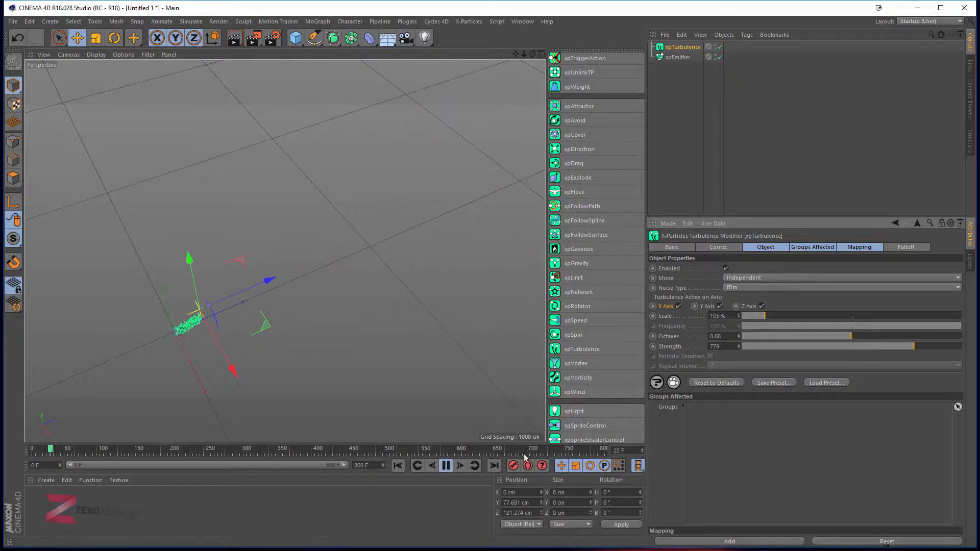
Switch the noise type to Curl with a strength of 4 and examine the playing particle cloud
left_click(745, 287)
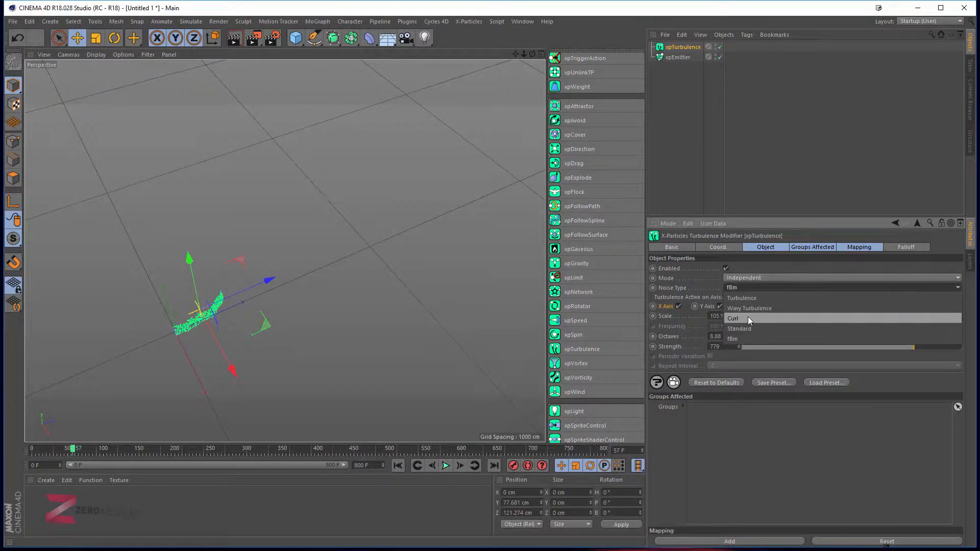
left_click(748, 318)
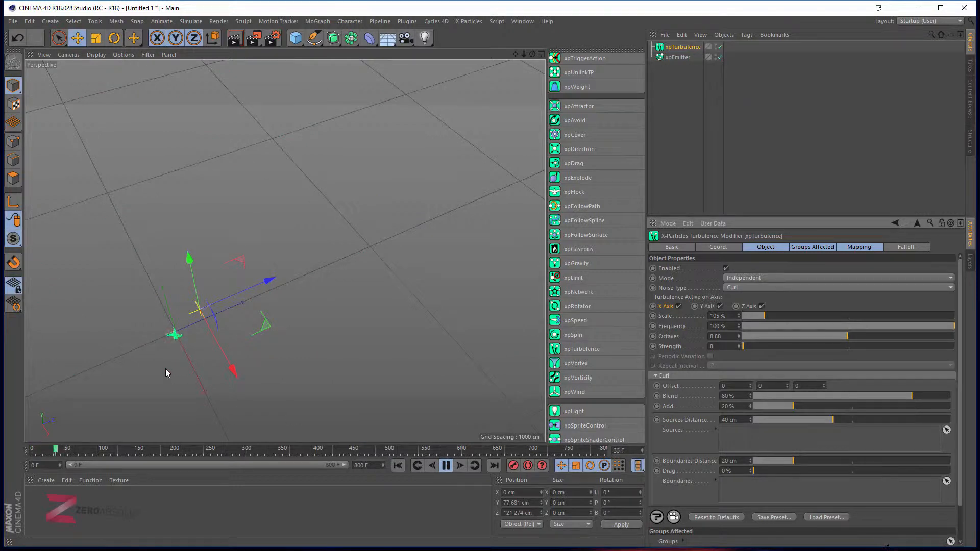
right_click_drag(165, 368, 198, 315, "alt")
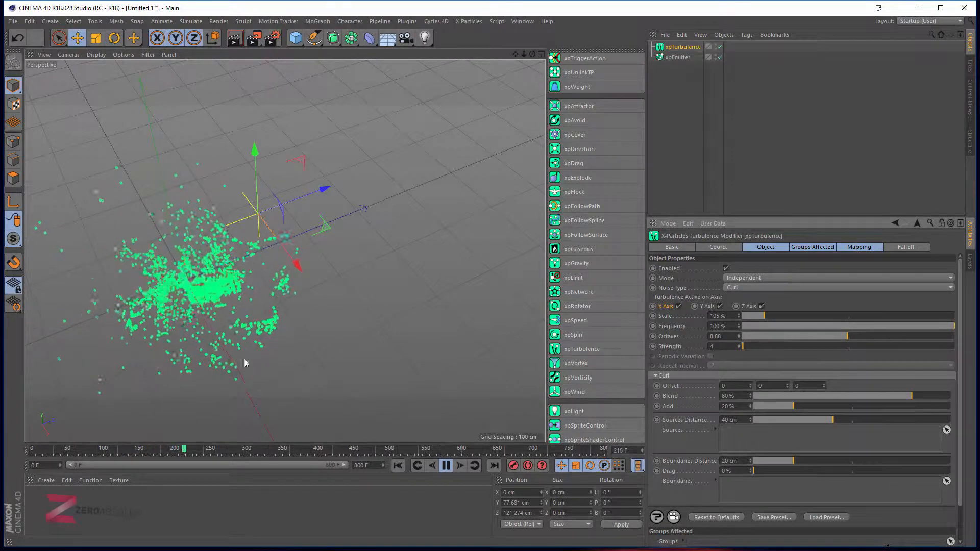
left_click_drag(147, 340, 226, 341, "alt")
scroll(225, 334, "down", 4)
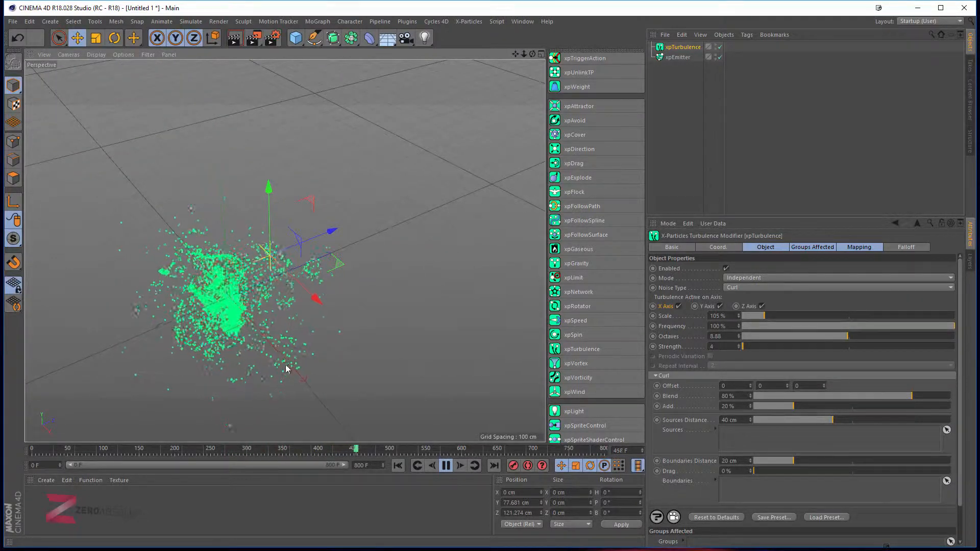
scroll(224, 319, "up", 4)
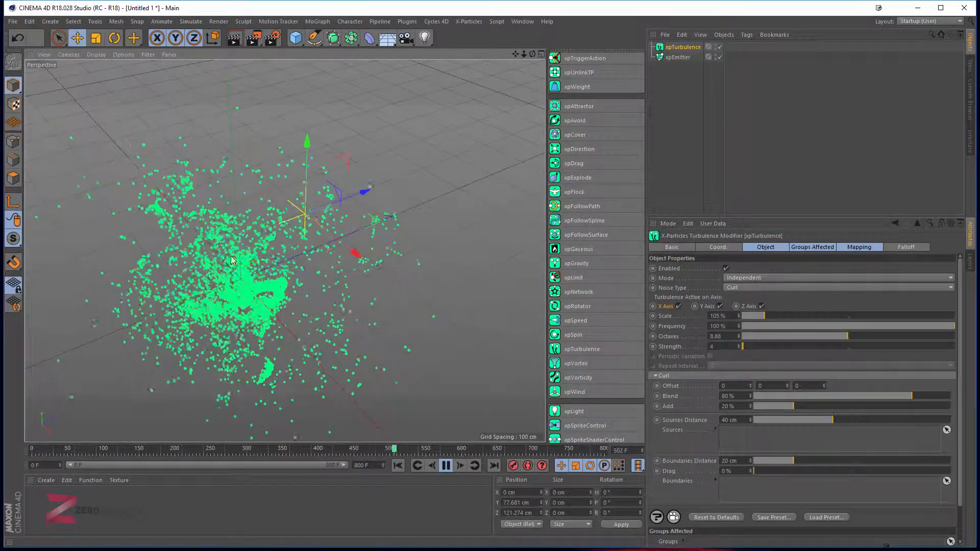
Replay the Curl simulation from the first frame, raise the turbulence scale to 376%, and stop the playback
left_click(398, 465)
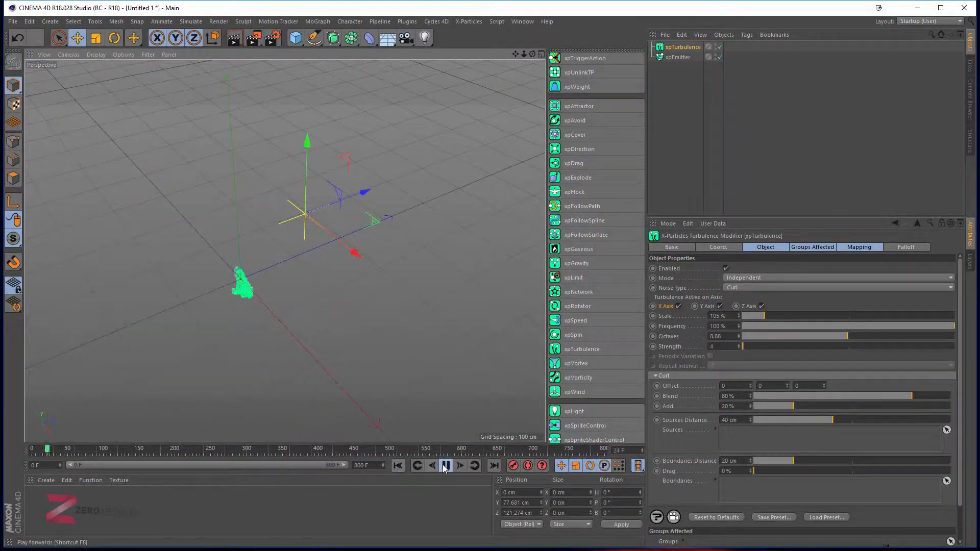
scroll(228, 305, "up", 4)
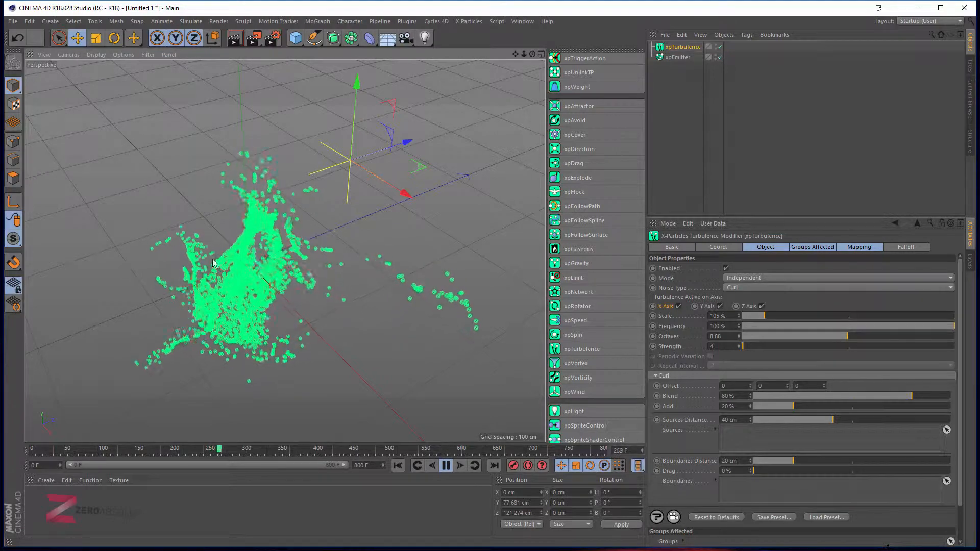
left_click(446, 465)
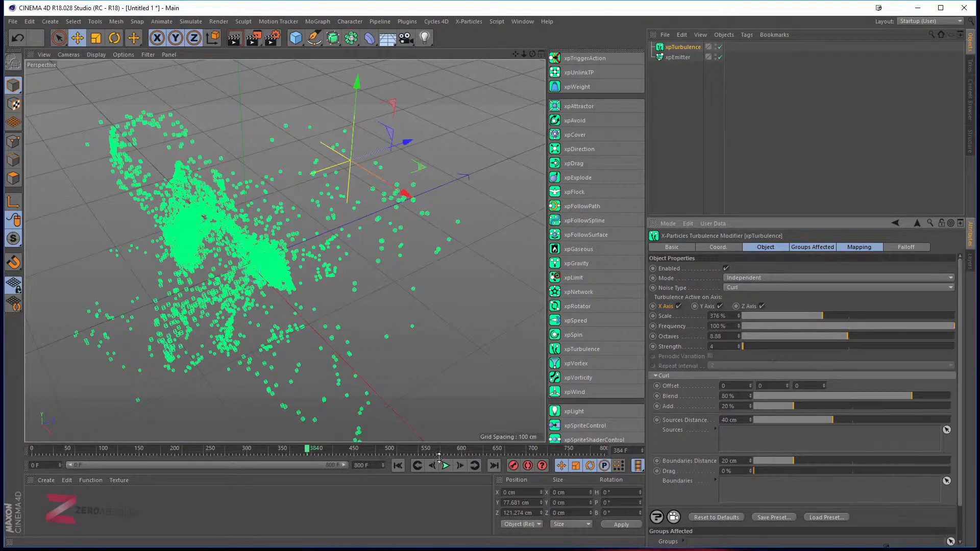
Replay the Curl simulation from the first frame at 376% scale, examine the particle stream from several angles, and stop it
left_click(397, 466)
left_click(446, 465)
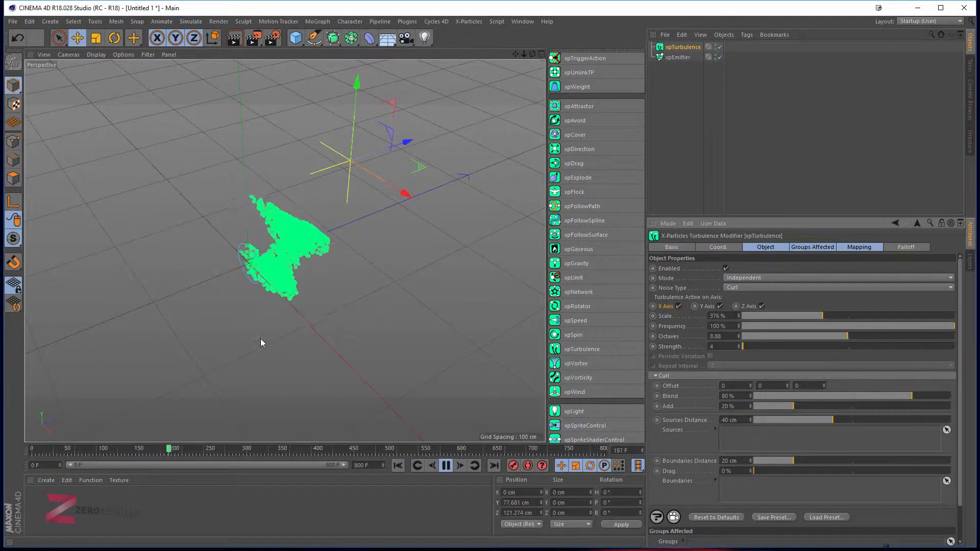
left_click_drag(292, 363, 299, 336, "alt")
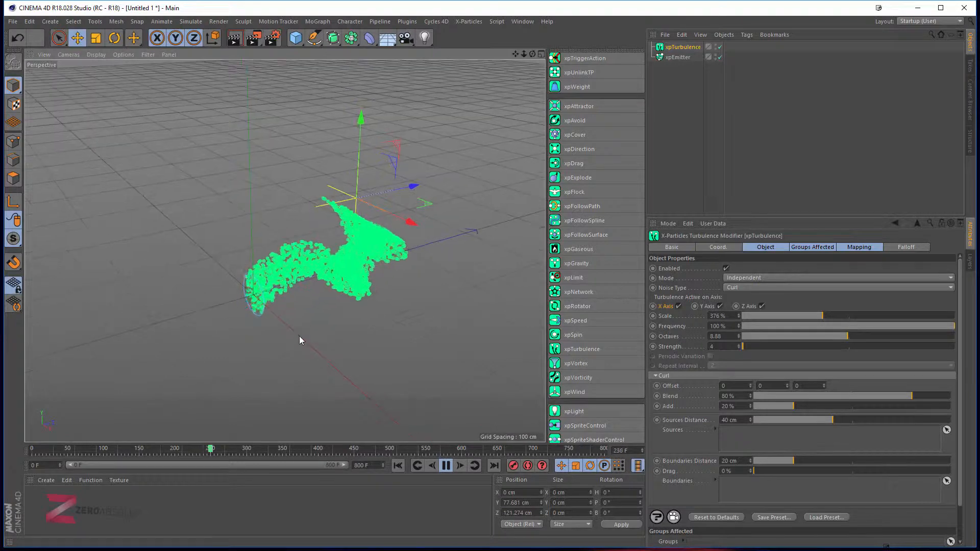
left_click_drag(370, 369, 388, 348, "alt")
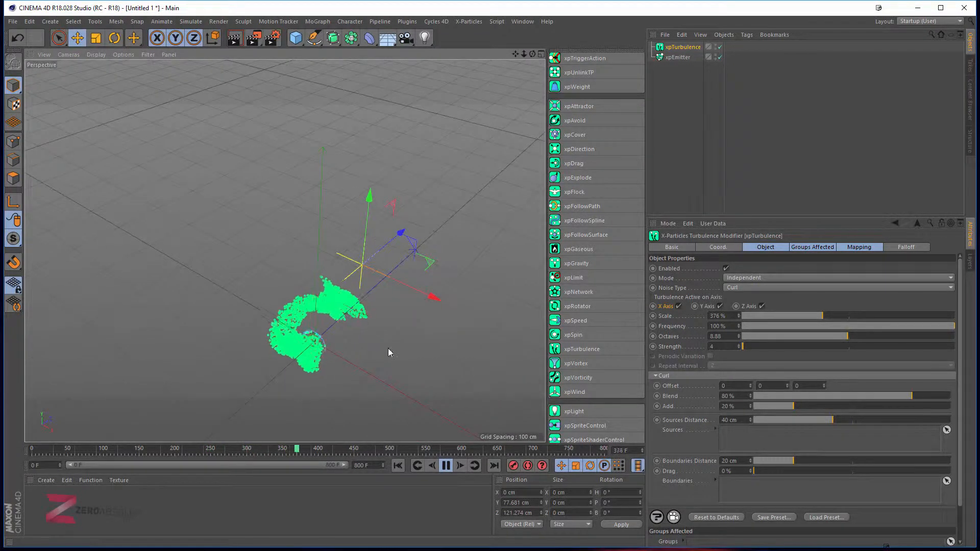
key("F8")
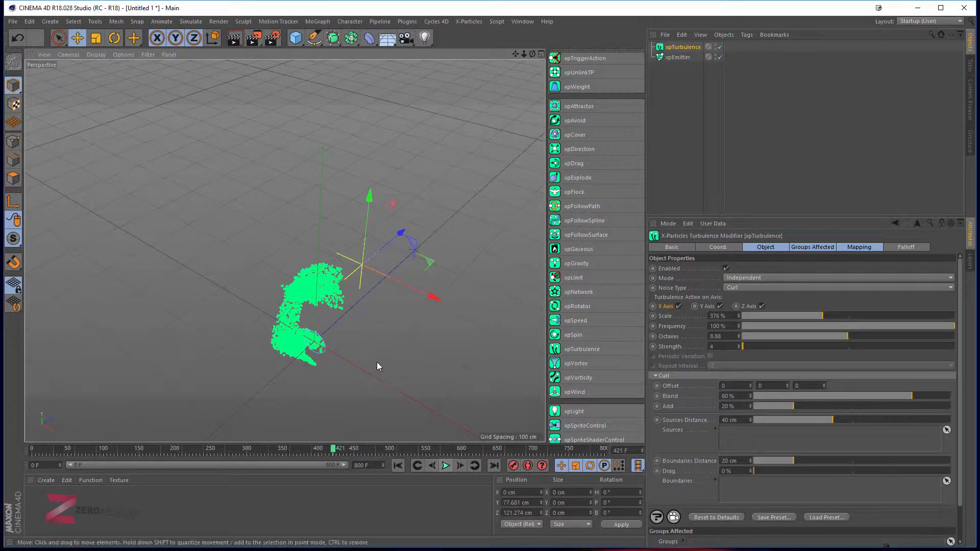
middle_click_drag(412, 326, 353, 306, "alt")
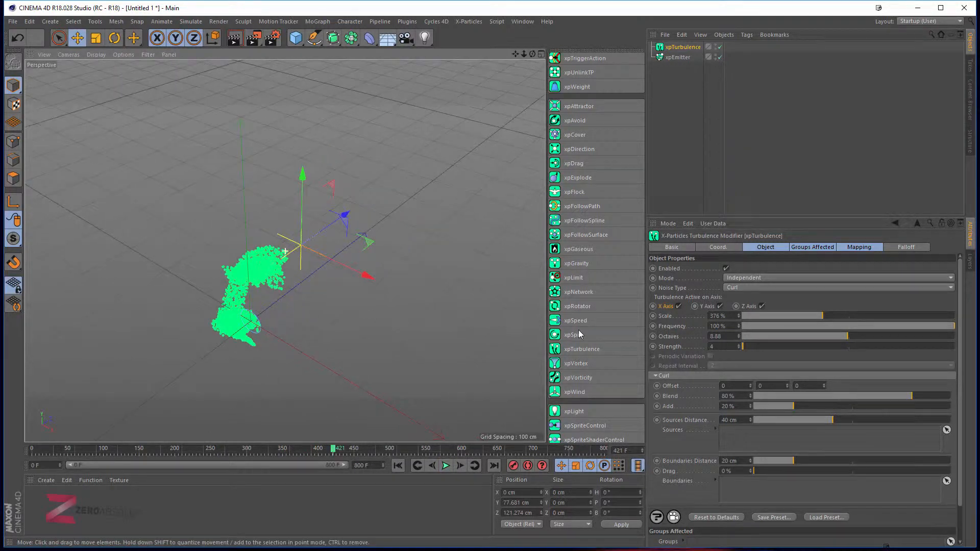
Lower the turbulence scale to 249% and the frequency to 11.81%, and resume the simulation to examine the particles
left_click_drag(808, 320, 796, 317)
left_click(810, 326)
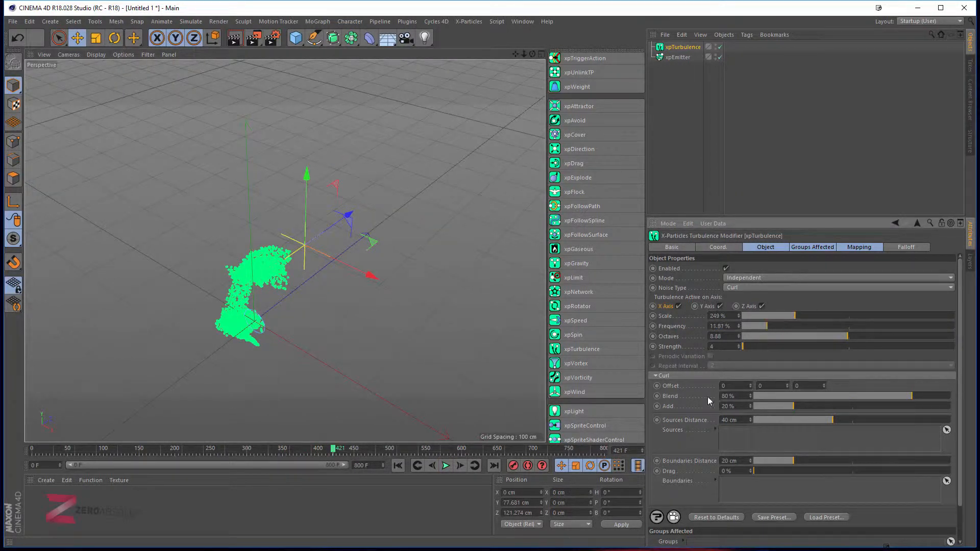
left_click(446, 466)
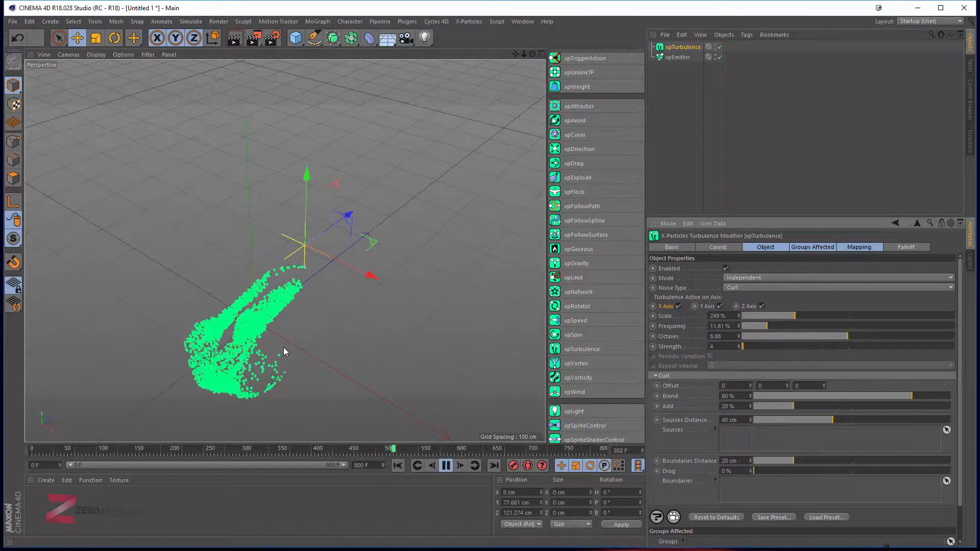
mouse_move(281, 356)
left_mouse_down("alt")
mouse_move(278, 312)
mouse_move(242, 317)
mouse_move(288, 348)
left_mouse_up("alt")
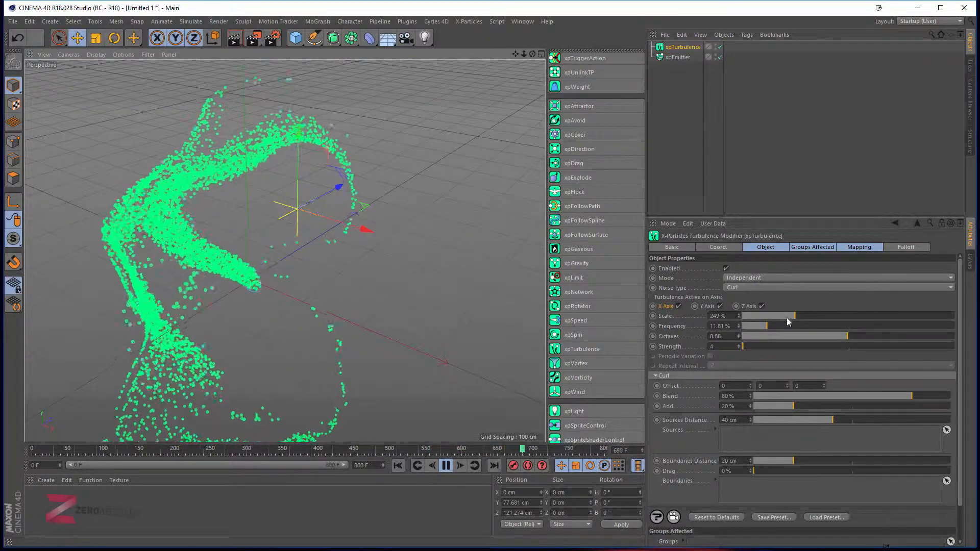
Compare the Curl simulation at 100% frequency with a frequency of 5.85%, and stop the playback
left_click_drag(767, 327, 954, 327)
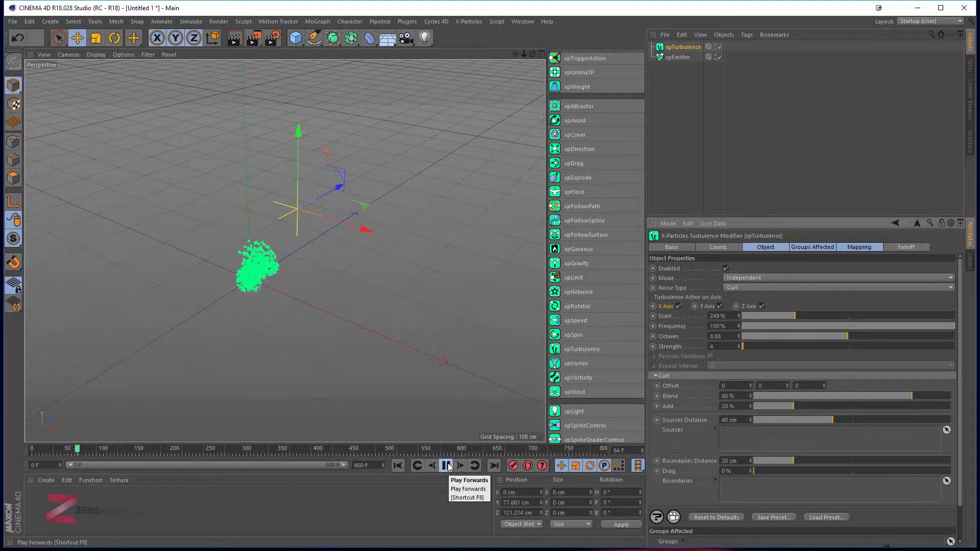
left_click_drag(859, 325, 756, 328)
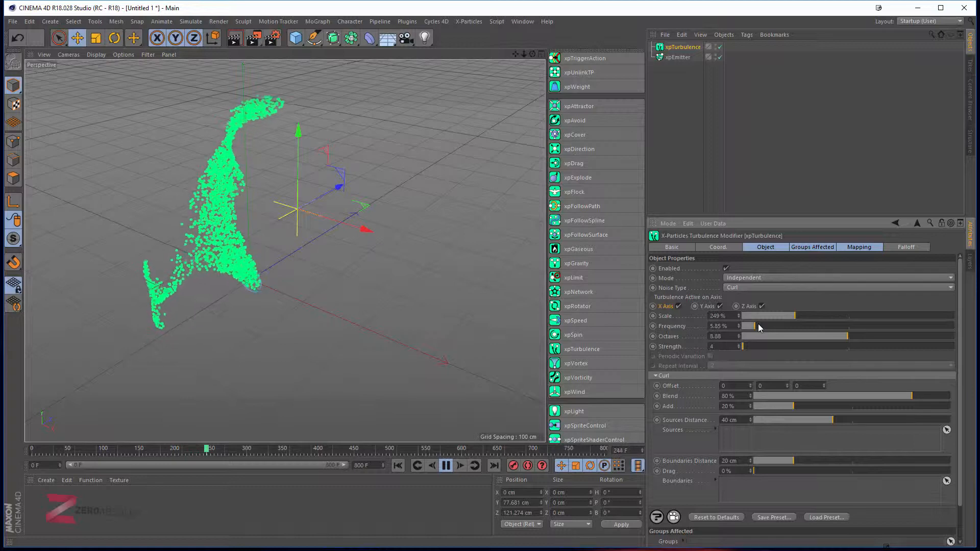
left_click(445, 466)
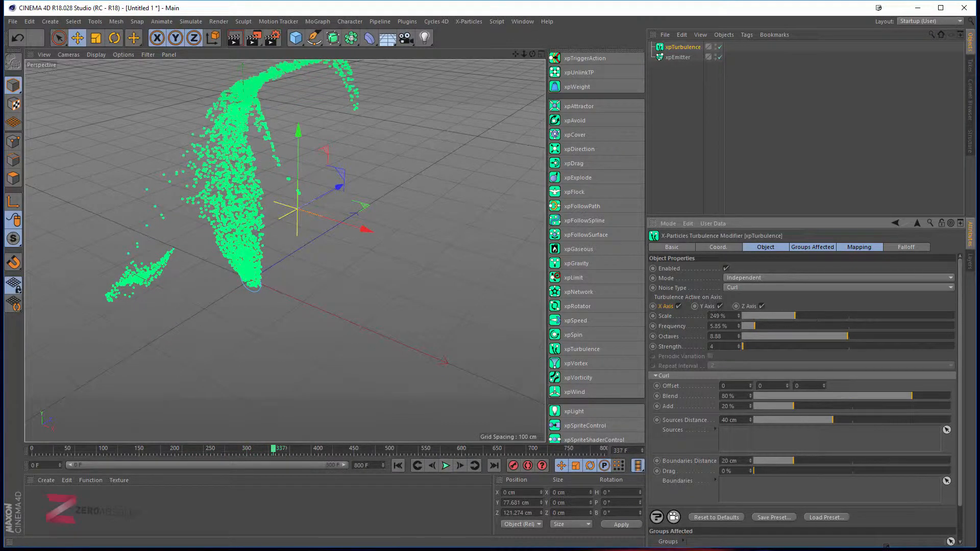
Reduce the octaves to 1.35, replay the simulation from the first frame, and stop it
left_click_drag(771, 335, 759, 335)
left_click(398, 466)
left_click(445, 465)
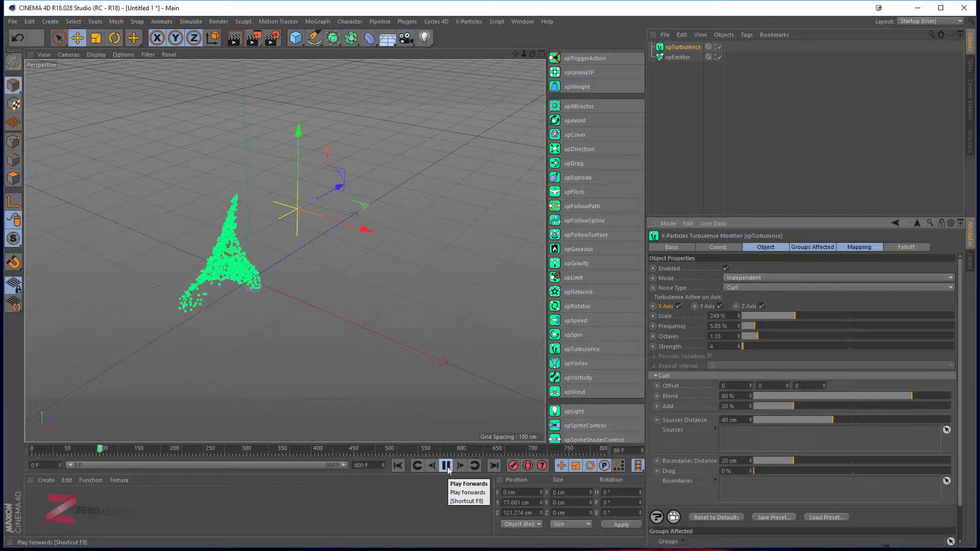
left_click(447, 466)
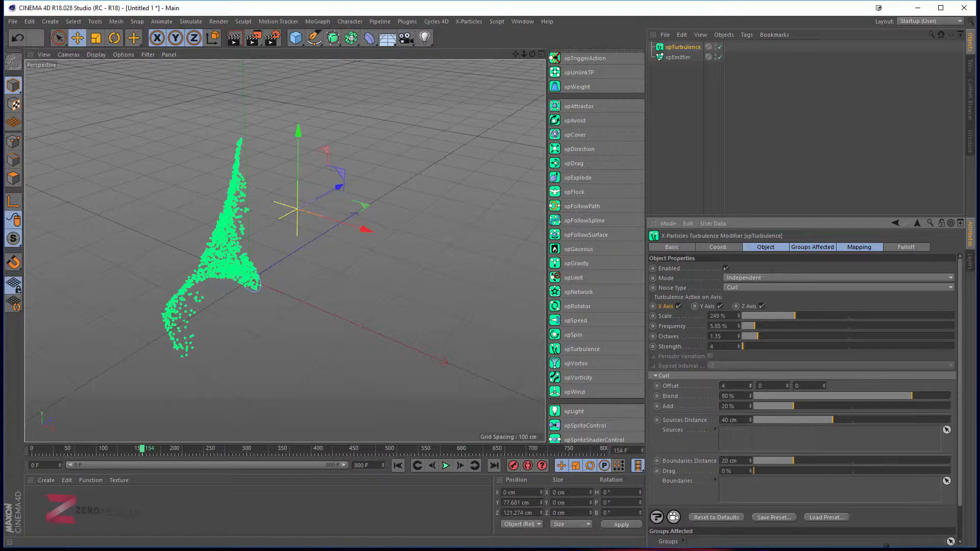
Try a Curl X offset of 4 in the simulation, return to frame 0, and reset the offset to 0
left_click(446, 466)
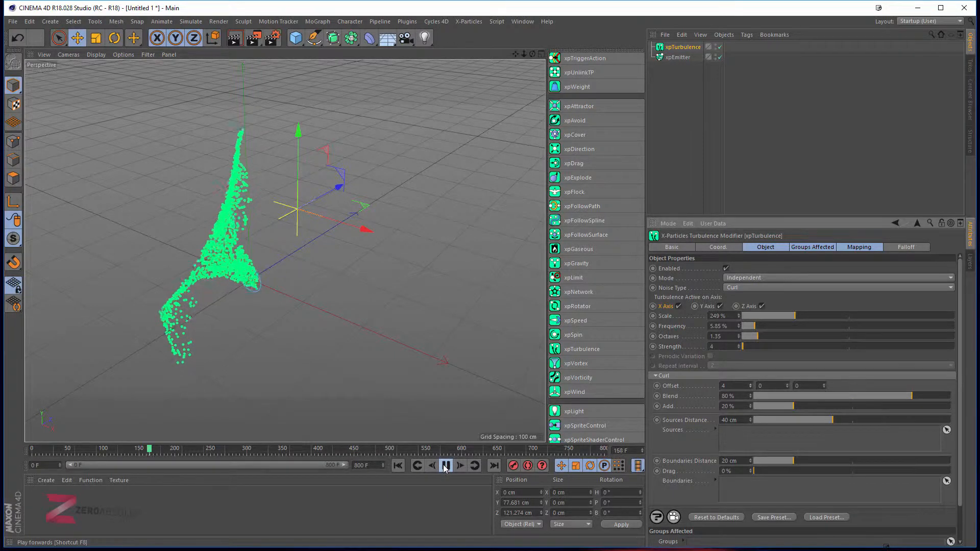
left_click(445, 465)
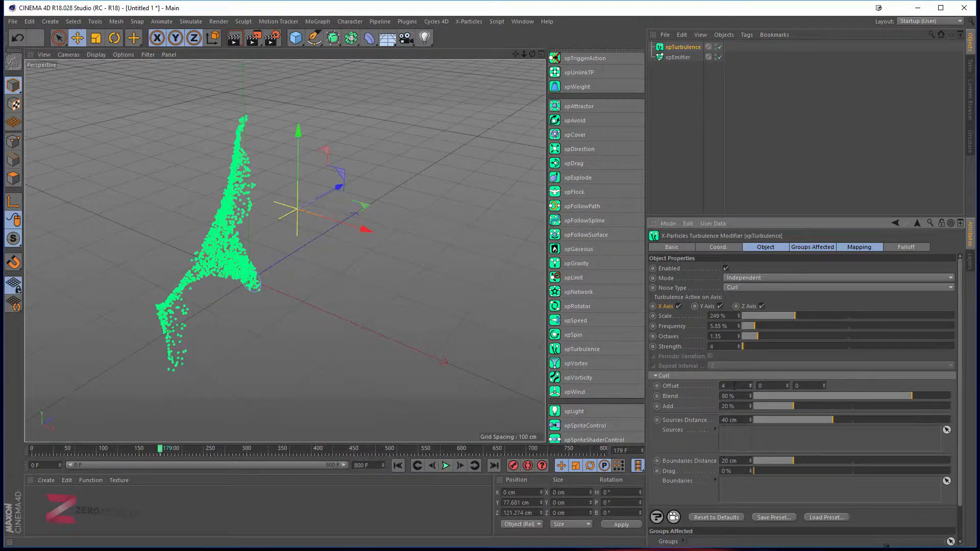
left_click_drag(49, 453, 12, 451)
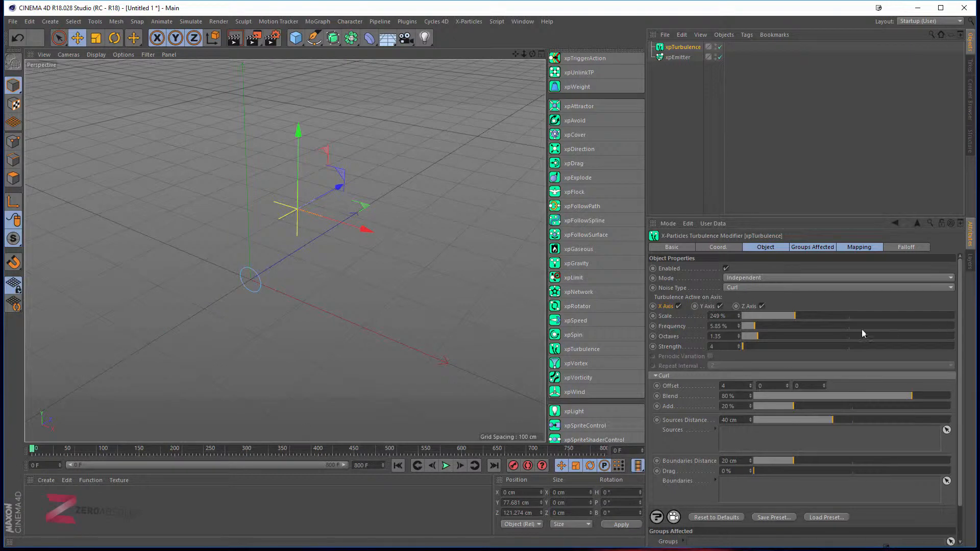
left_click(720, 386)
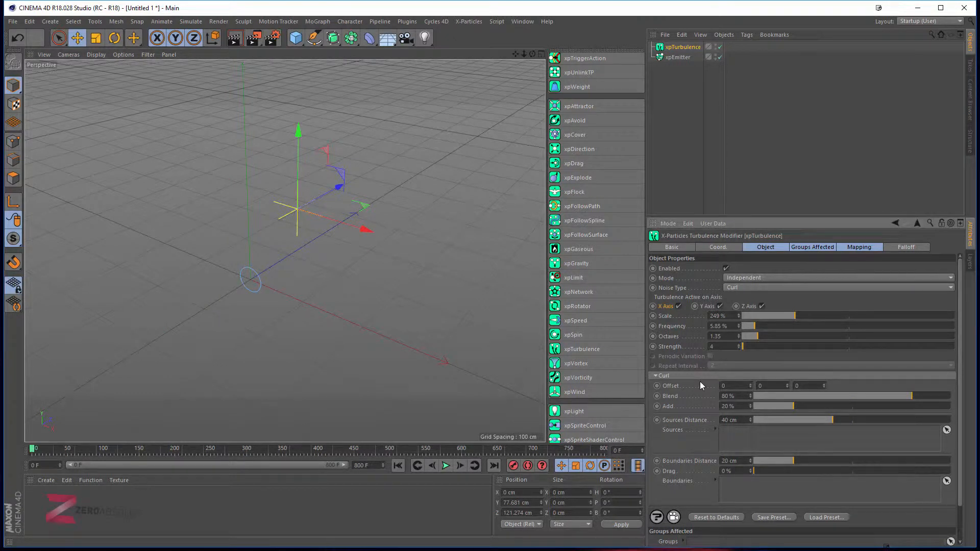
Animate the Curl offset with a keyframe of 0 at frame 0 and an X offset of 396 at frame 199
left_click(657, 386)
left_click_drag(144, 454, 175, 452)
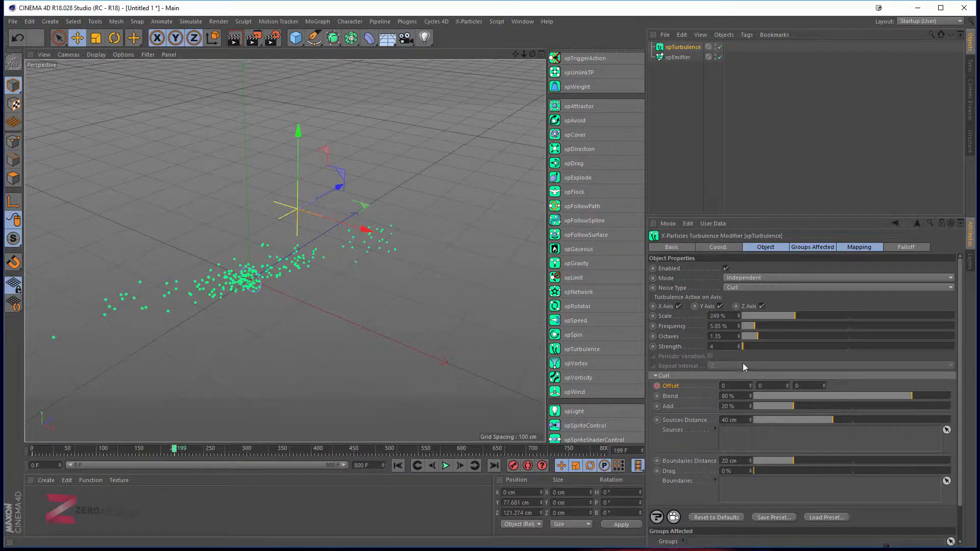
left_click_drag(750, 387, 750, 368)
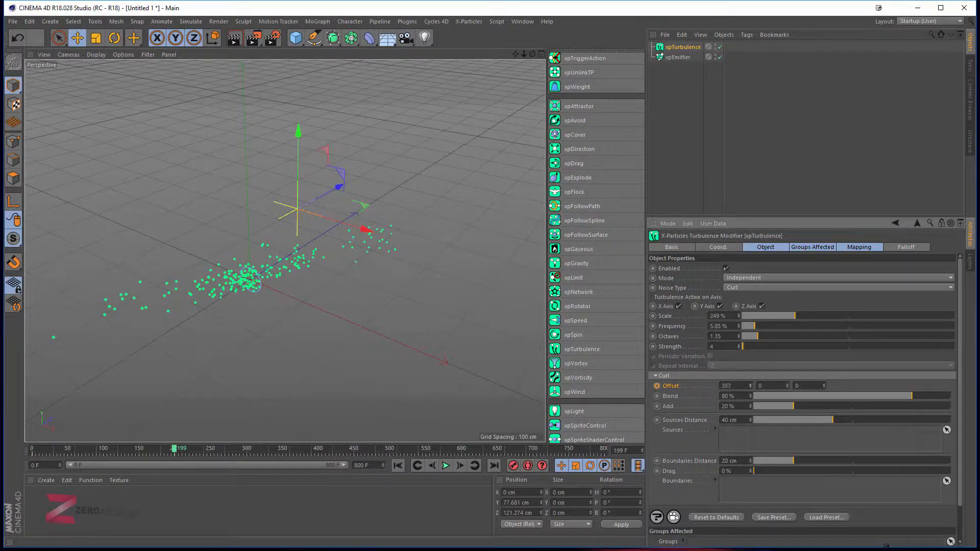
Replay the simulation from the first frame with the animated Curl offset, examine the moving particles, and stop it
left_click(445, 464)
left_click(398, 466)
left_click(445, 466)
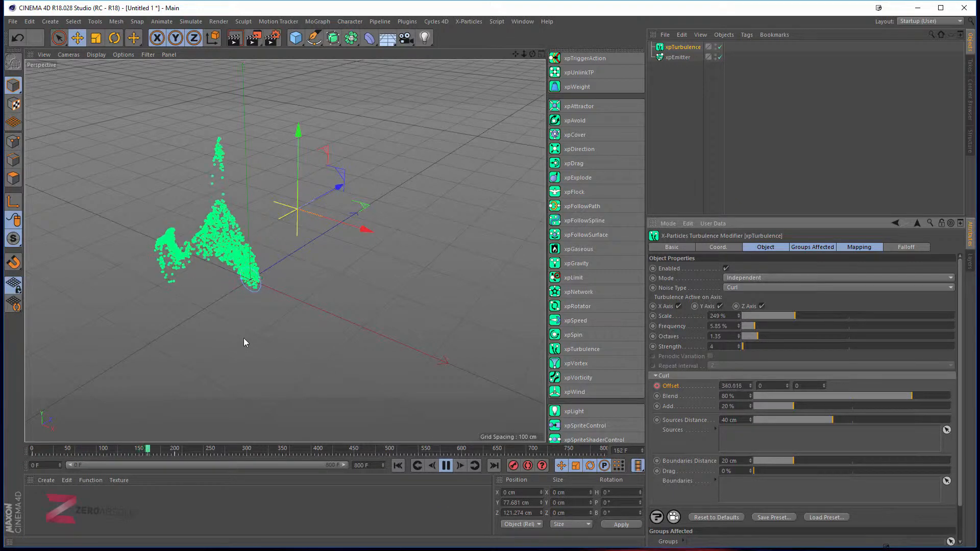
left_click_drag(216, 305, 296, 314, "alt")
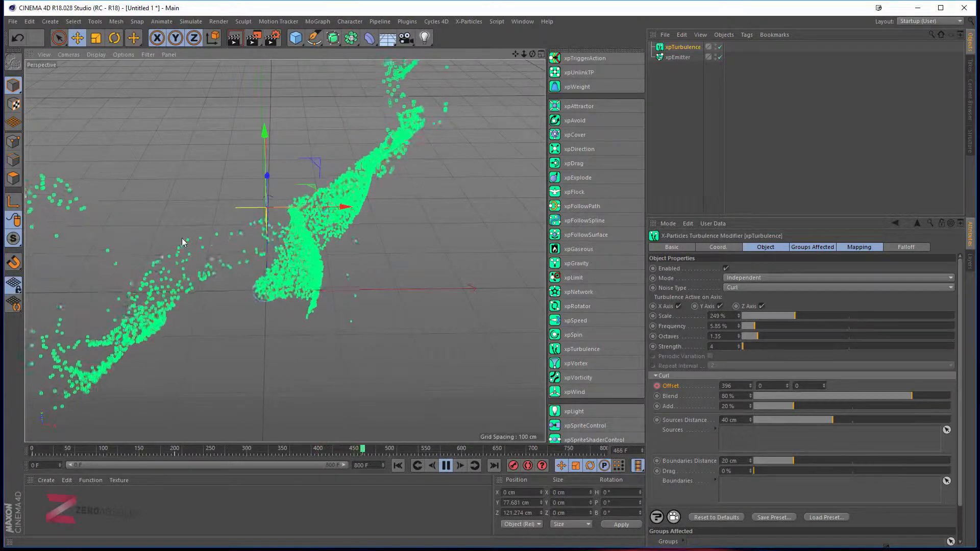
left_click(446, 465)
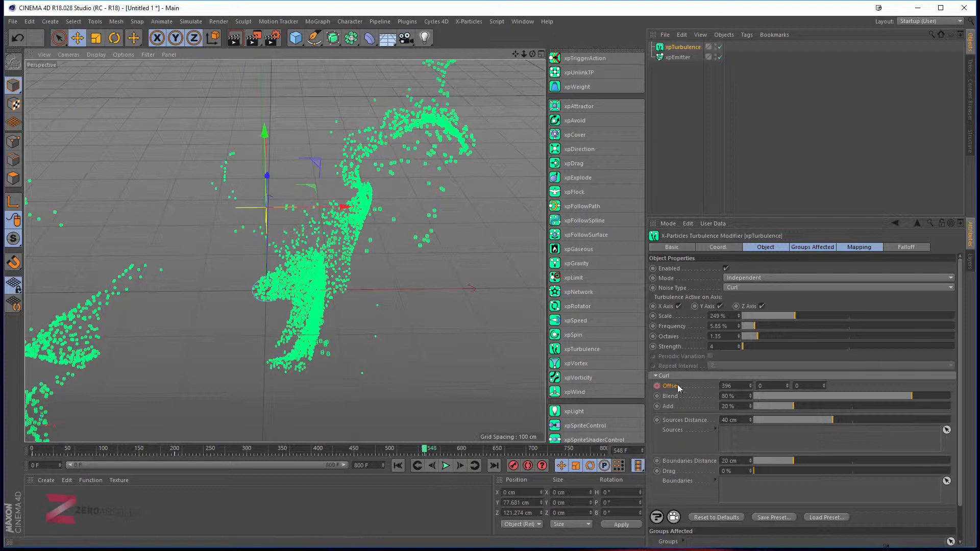
Delete the Curl offset's animation track and set its X offset to 0
right_click(657, 386)
left_click(755, 392)
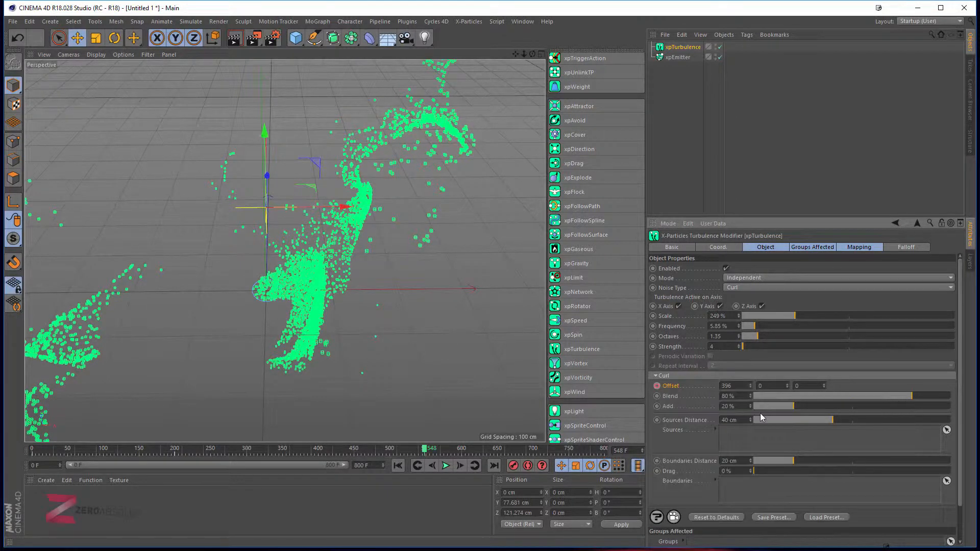
right_click(691, 388)
mouse_move(720, 391)
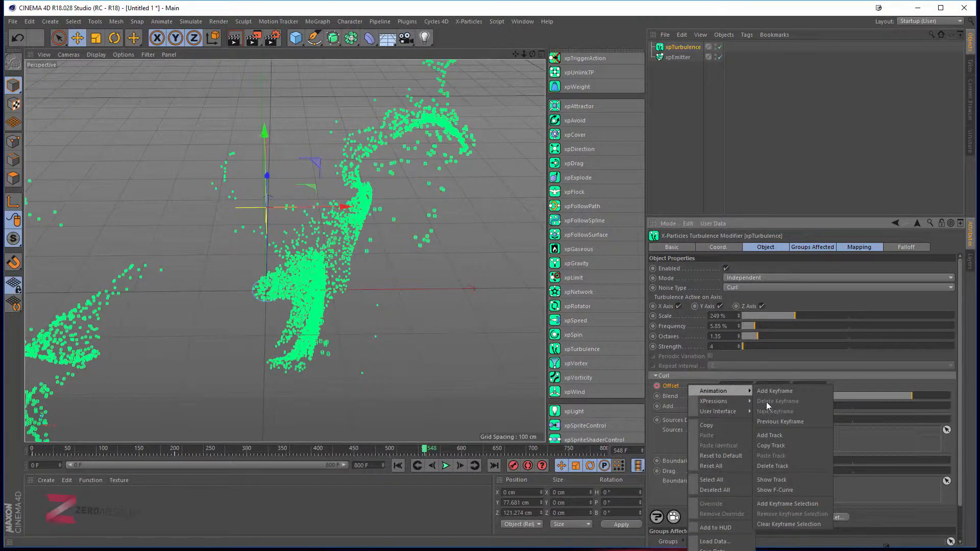
left_click(779, 465)
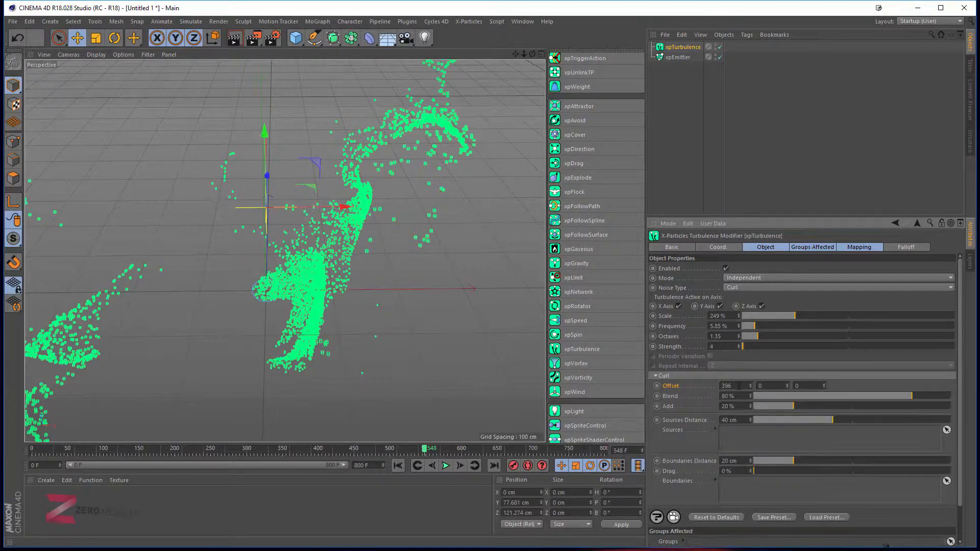
type("0")
key("Return")
Replay the simulation with the Curl blend at 80%, examine the particle shape, and return to the first frame
left_click_drag(862, 396, 912, 396)
left_click(397, 466)
left_click(444, 467)
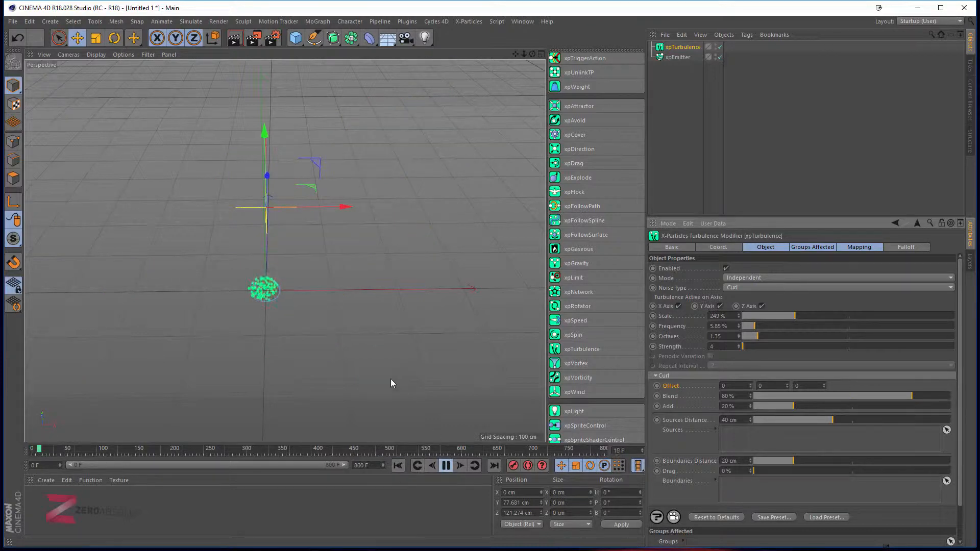
left_click_drag(390, 379, 313, 372, "alt")
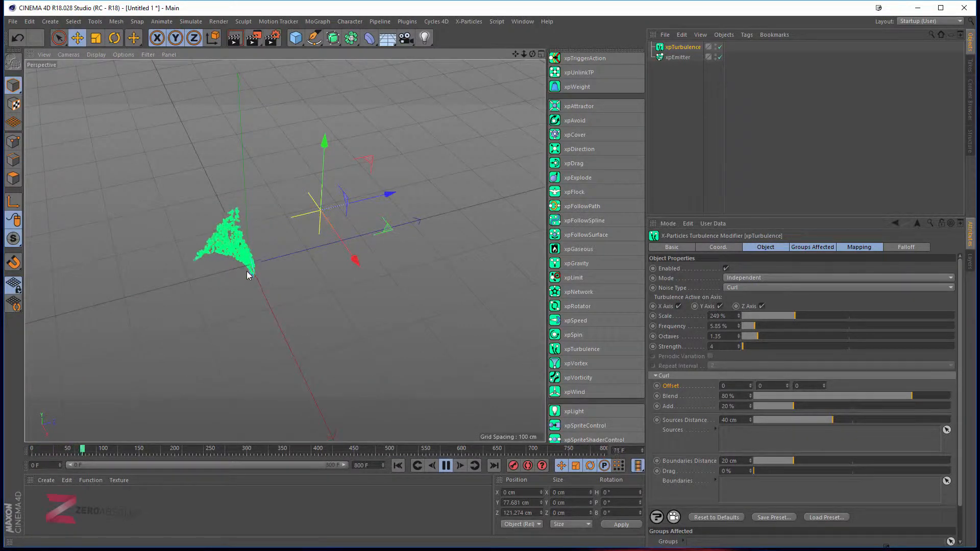
left_click_drag(222, 295, 236, 255, "alt")
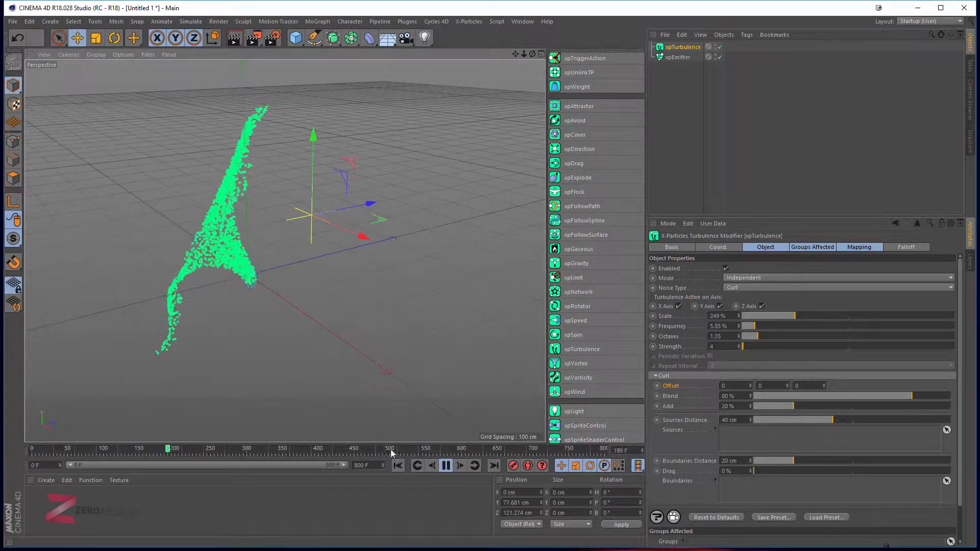
left_click(446, 466)
left_click(398, 465)
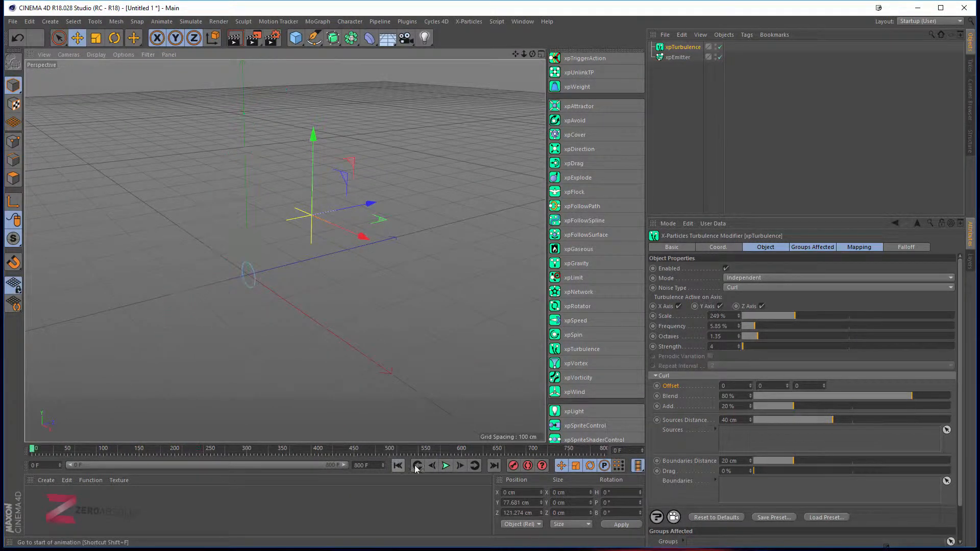
Lower the Curl blend to 4% and then 1%, replaying the simulation to examine each result before stopping it
left_click_drag(761, 397, 758, 396)
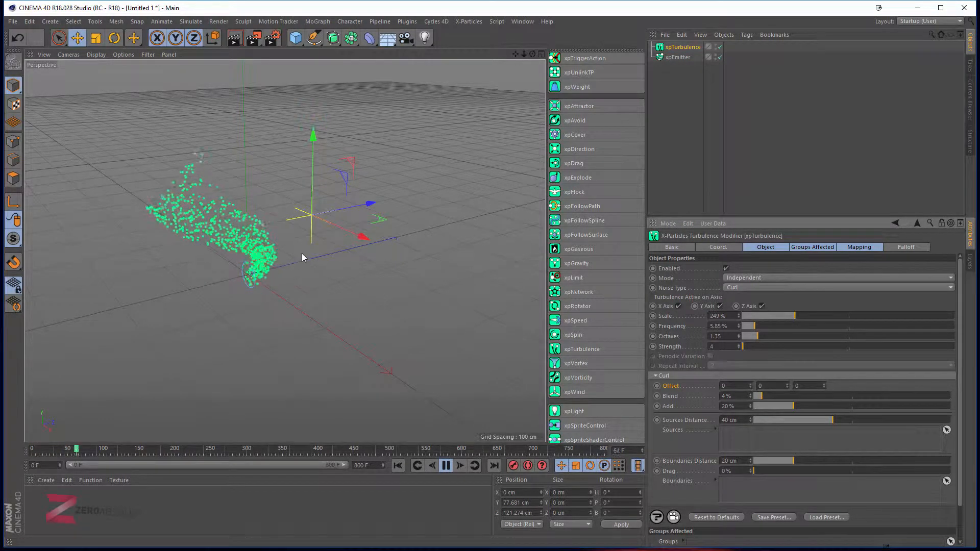
left_click_drag(760, 395, 758, 394)
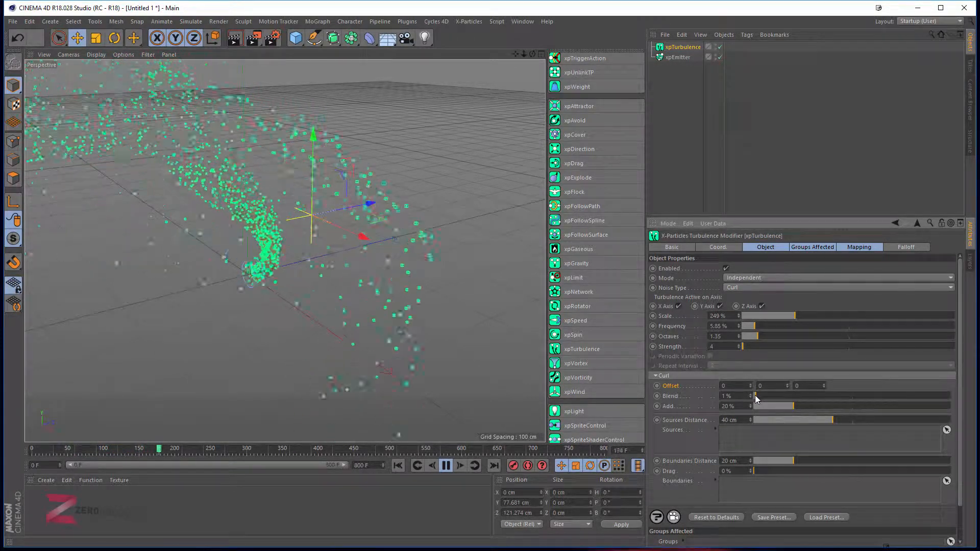
left_click(398, 466)
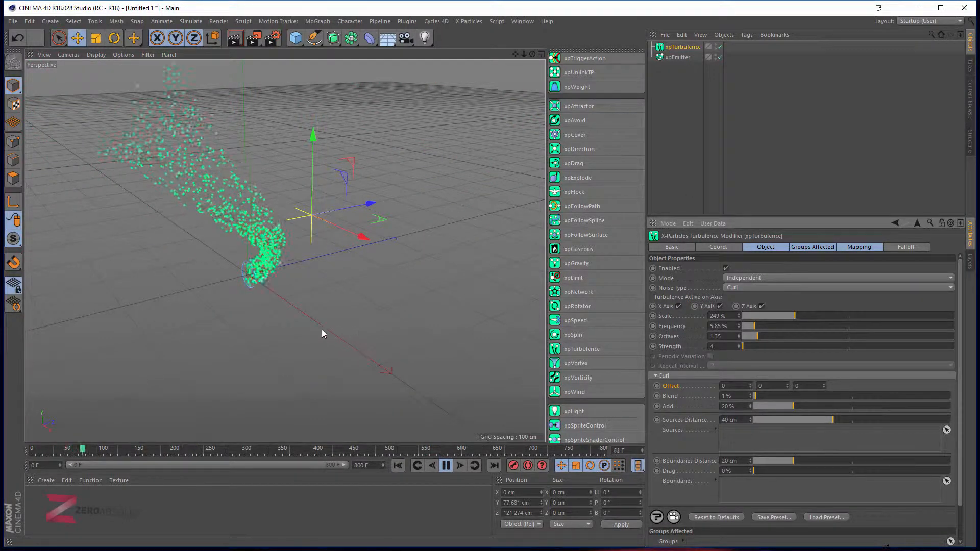
left_click_drag(283, 319, 253, 272, "alt")
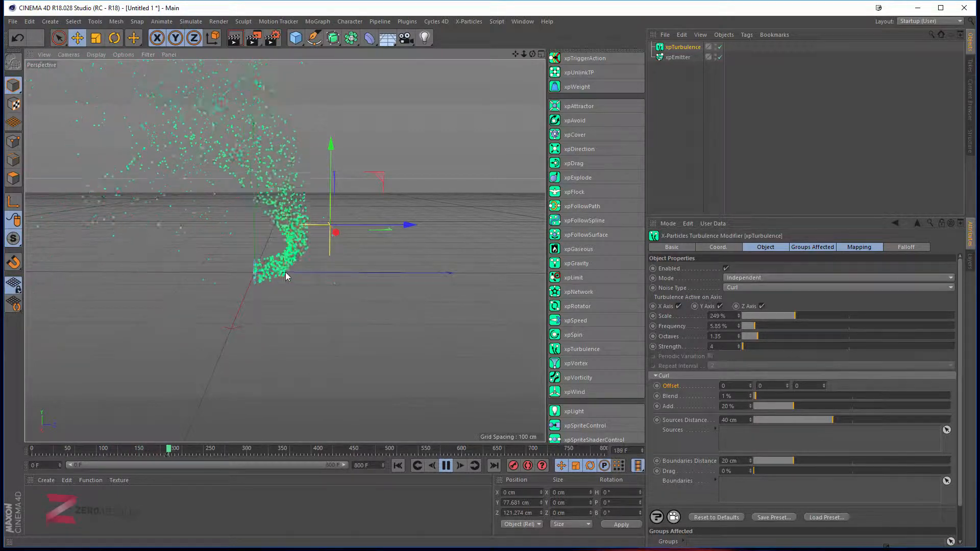
left_click(446, 465)
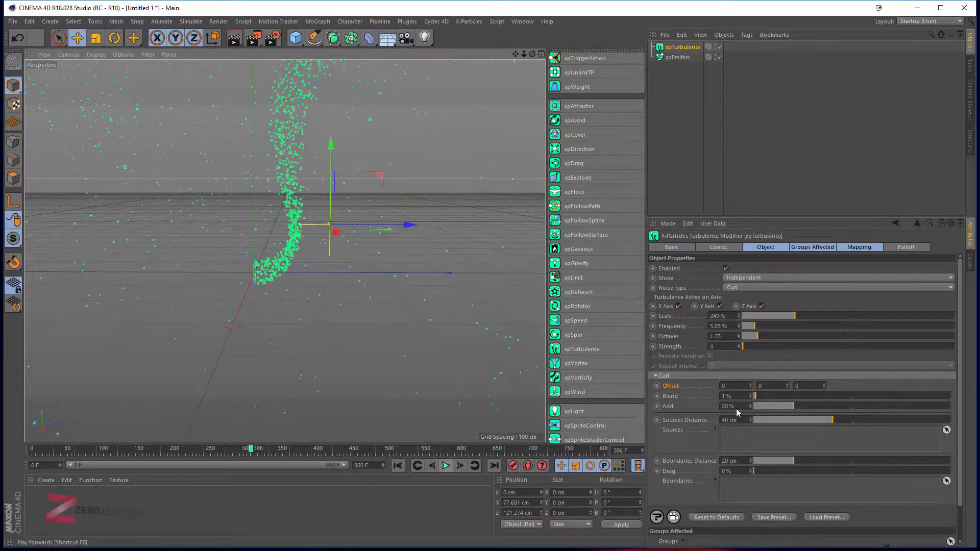
Raise the Curl blend to 49%, play the simulation, and stop it to examine the particle stream from another angle
left_click_drag(761, 395, 869, 402)
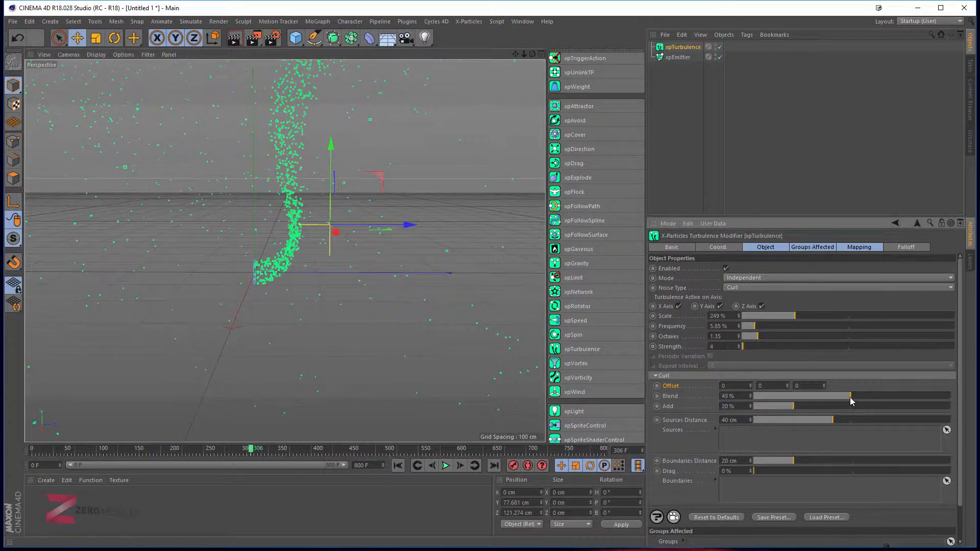
left_click(445, 466)
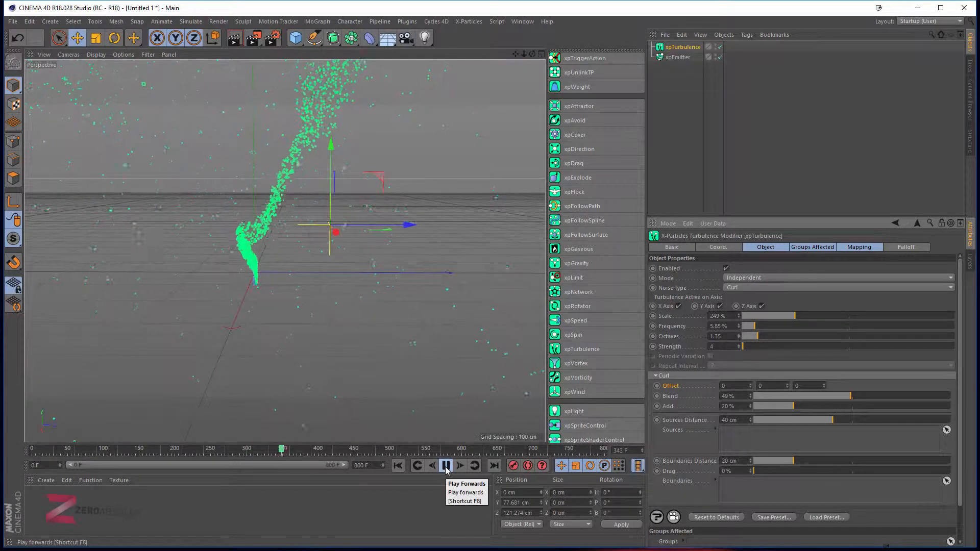
left_click(445, 466)
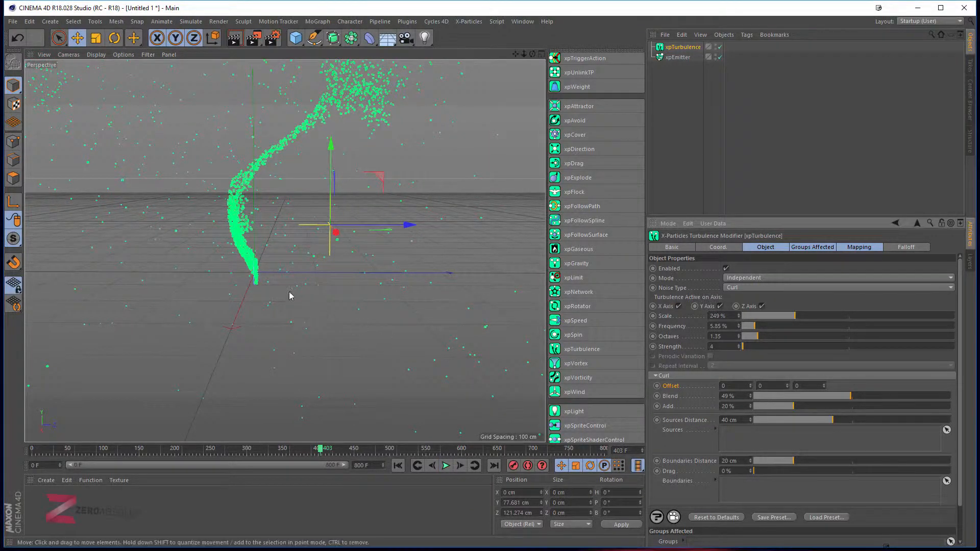
left_click_drag(219, 367, 522, 380, "alt")
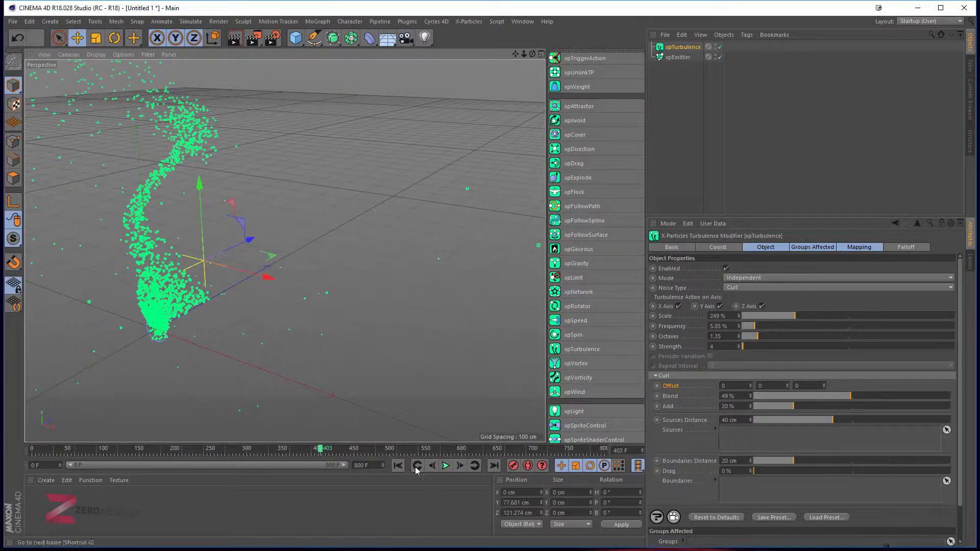
Replay the simulation while testing Curl Add values of 96% and 0%, settle on 12%, and stop playback
left_click(399, 466)
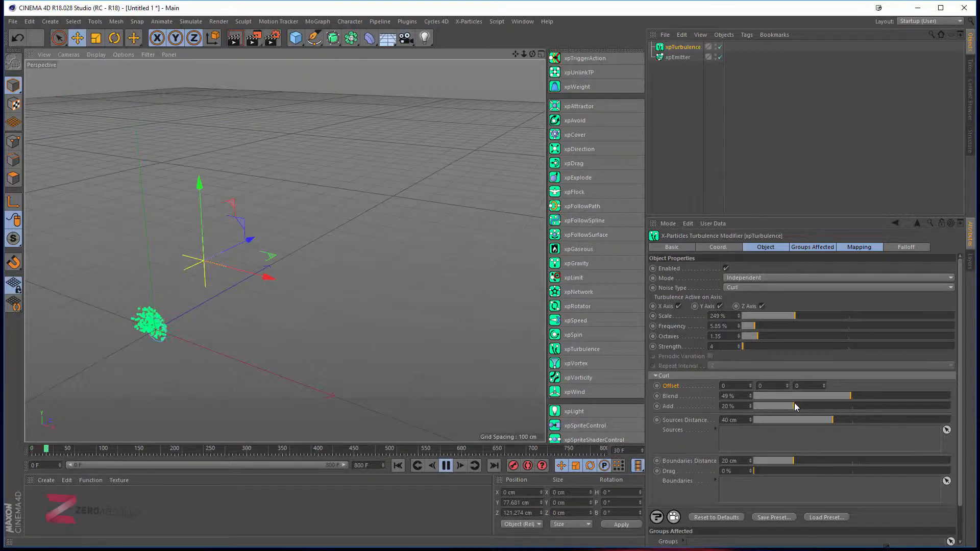
left_click_drag(794, 405, 899, 409)
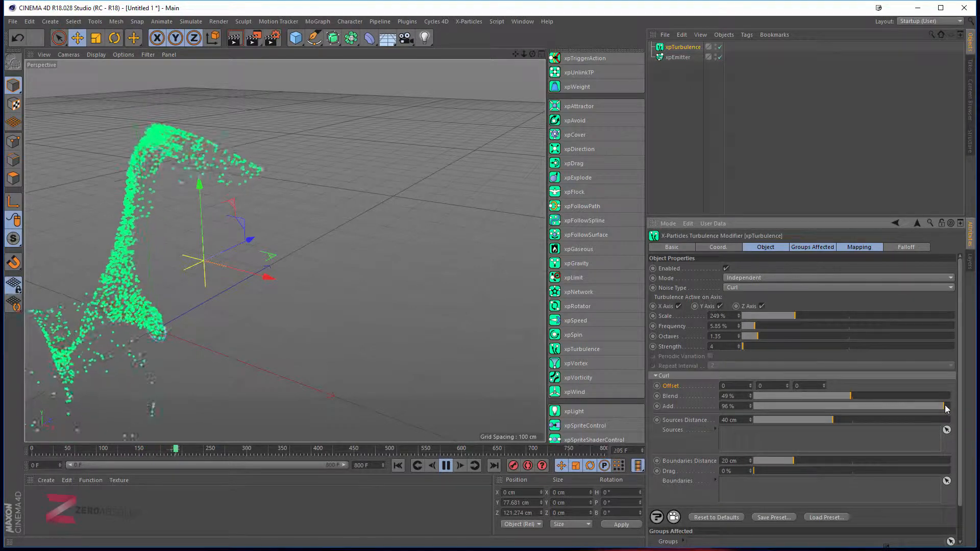
left_click_drag(944, 405, 755, 406)
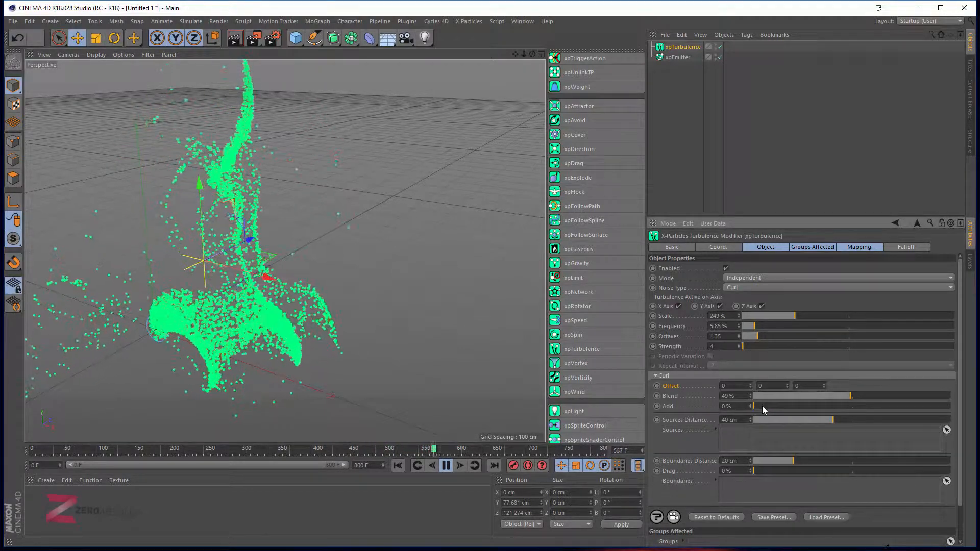
left_click_drag(761, 406, 892, 407)
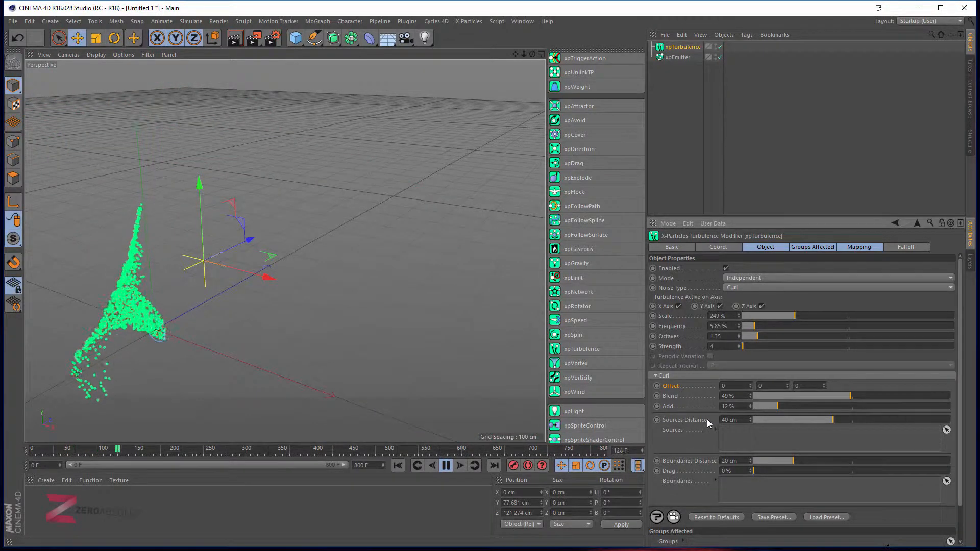
left_click(446, 465)
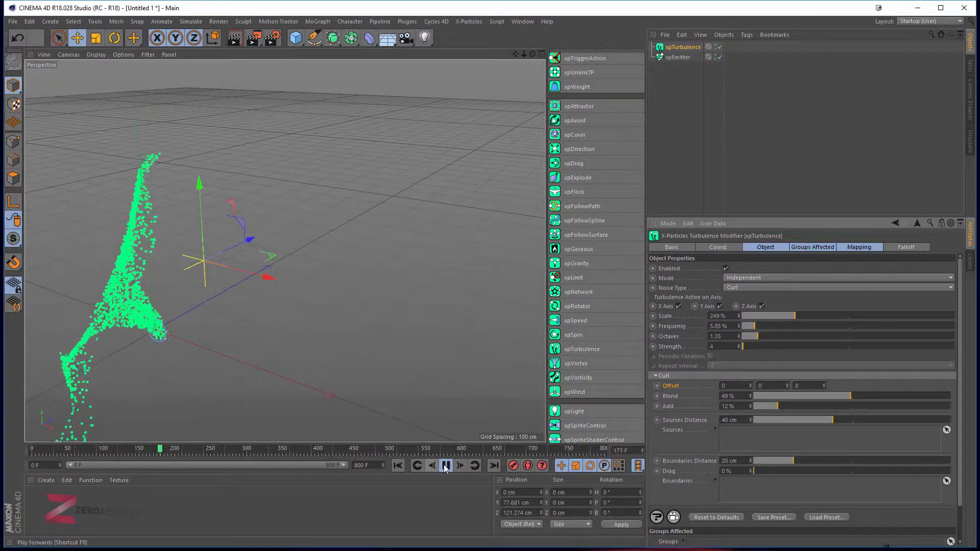
Add a sphere at about Z 375 cm and assign it as a Curl source in the turbulence modifier
left_click(301, 43)
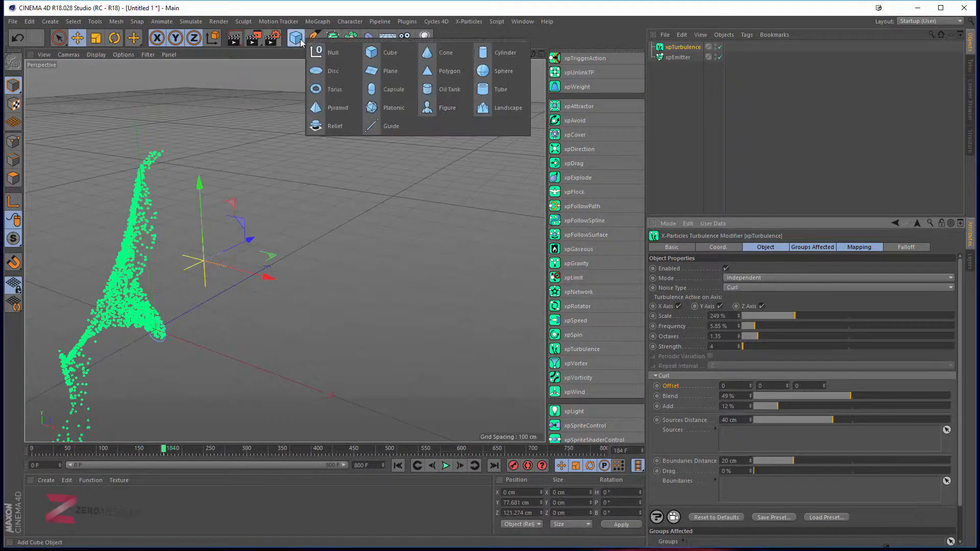
left_click(498, 71)
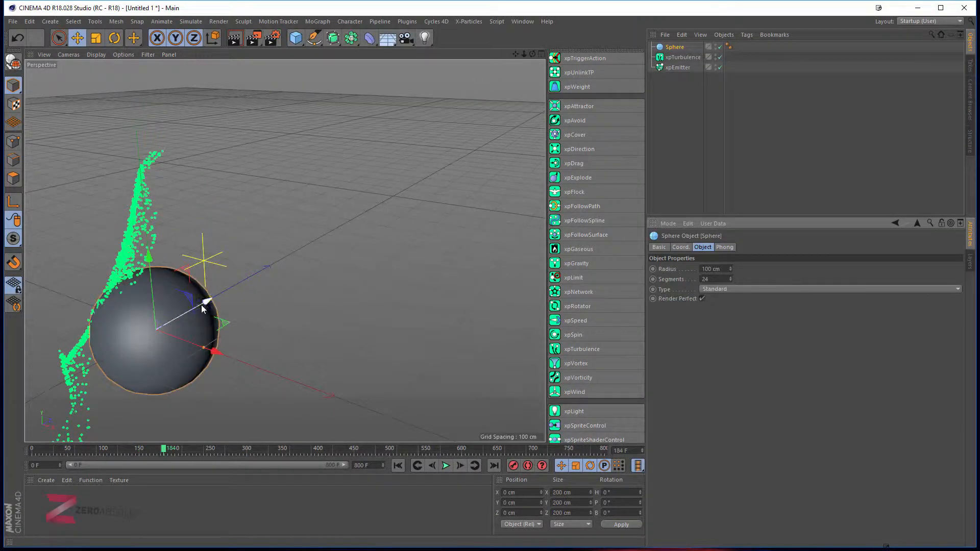
left_click_drag(202, 309, 304, 211)
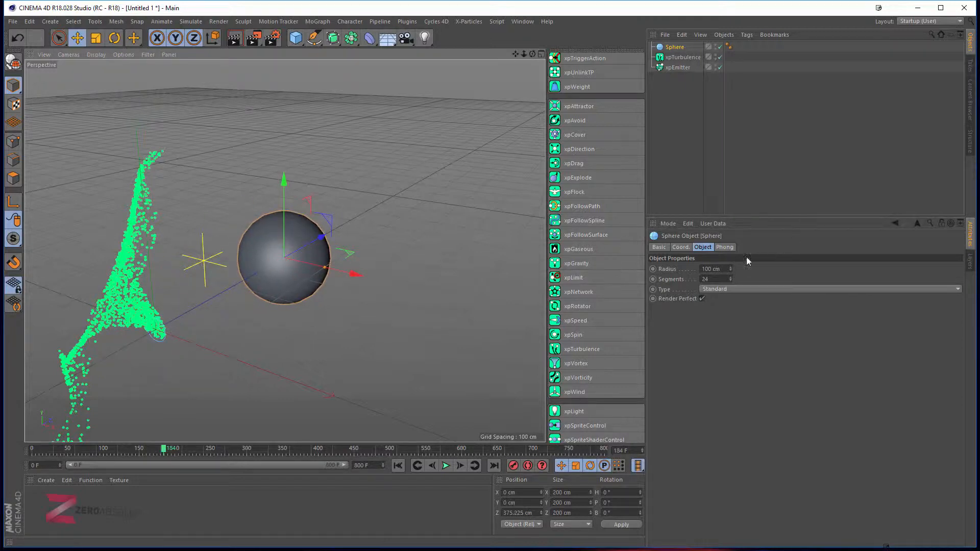
left_click(684, 58)
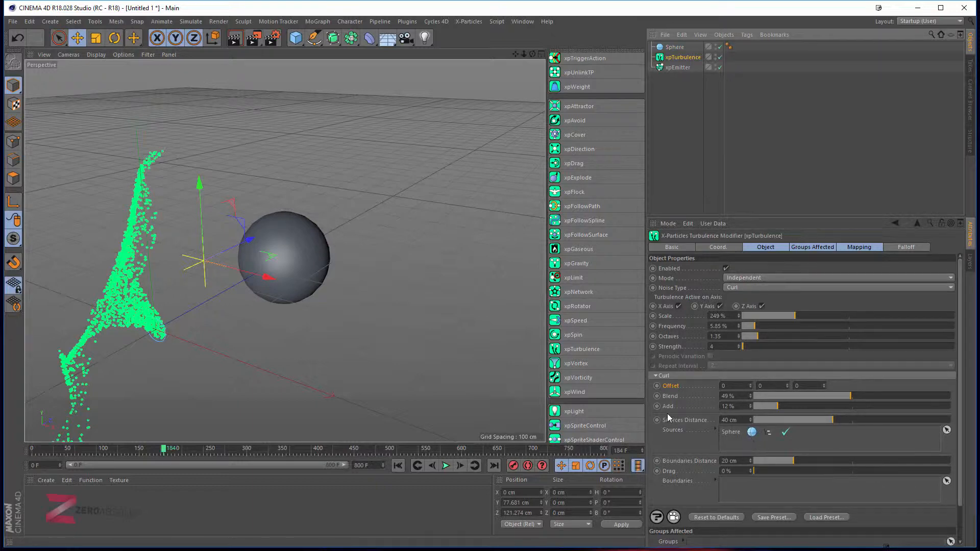
Move the sphere closer to the emitter, to about Z 240 cm, and replay the simulation to examine the particles around it
left_click_drag(311, 332, 266, 330, "alt")
left_click(351, 255)
left_click_drag(399, 253, 337, 259)
left_click(398, 465)
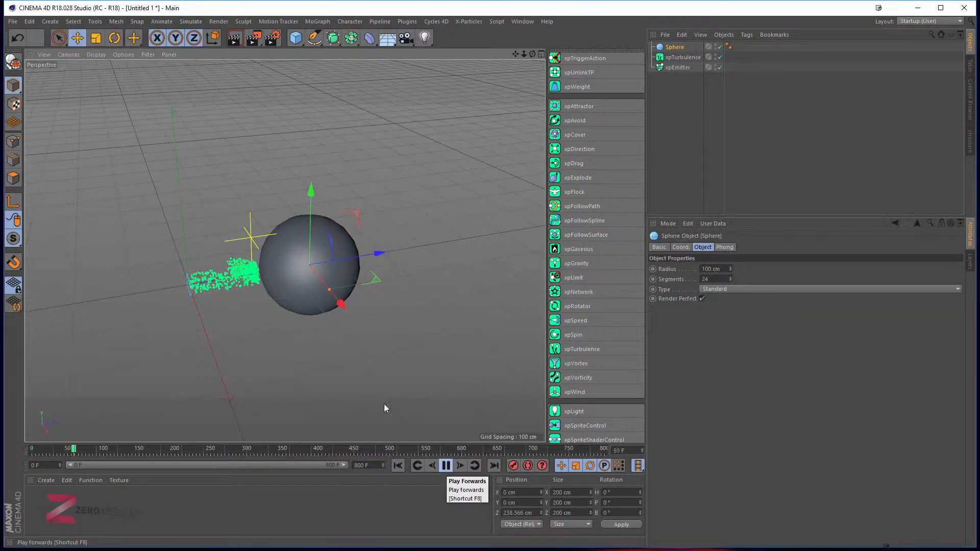
scroll(308, 315, "up", 5)
middle_click_drag(311, 313, 378, 343, "alt")
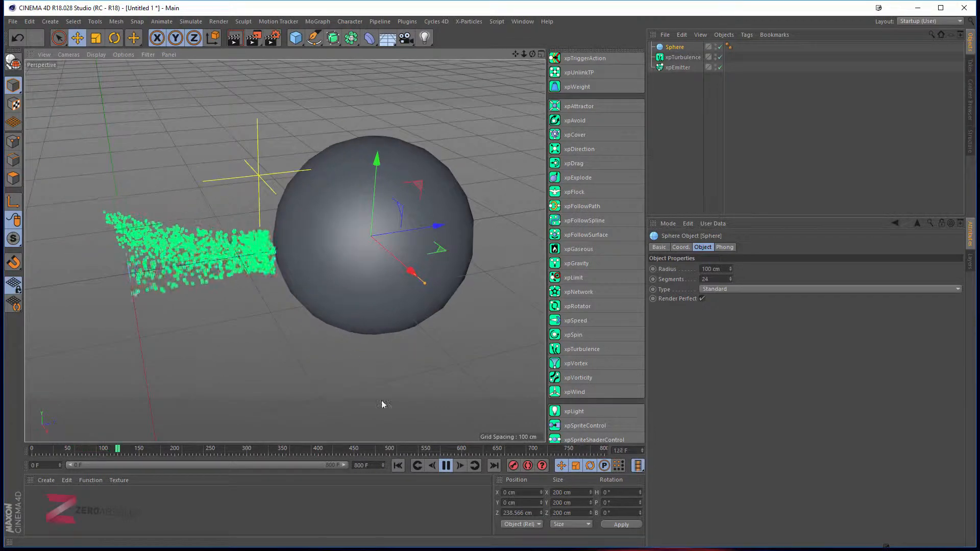
left_click_drag(317, 367, 310, 295, "alt")
scroll(284, 281, "down", 5)
left_click(445, 465)
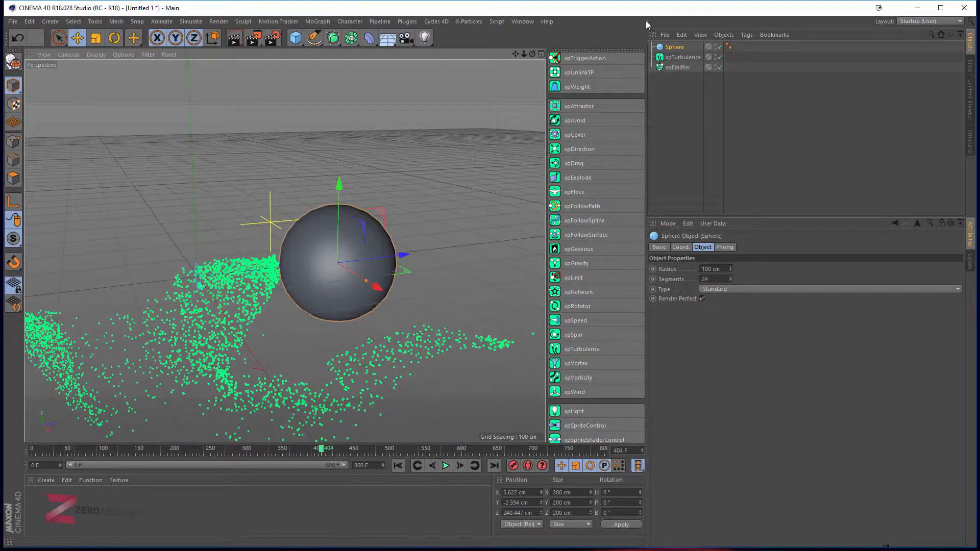
Set the turbulence modifier's Sources Distance to 93 cm and replay the simulation to examine the particles near the sphere
left_click(682, 58)
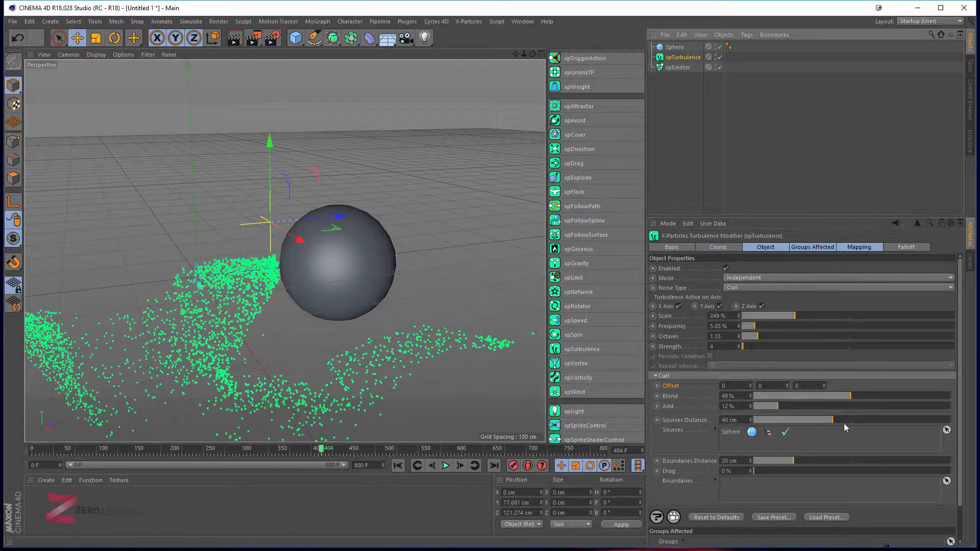
left_click_drag(843, 420, 871, 420)
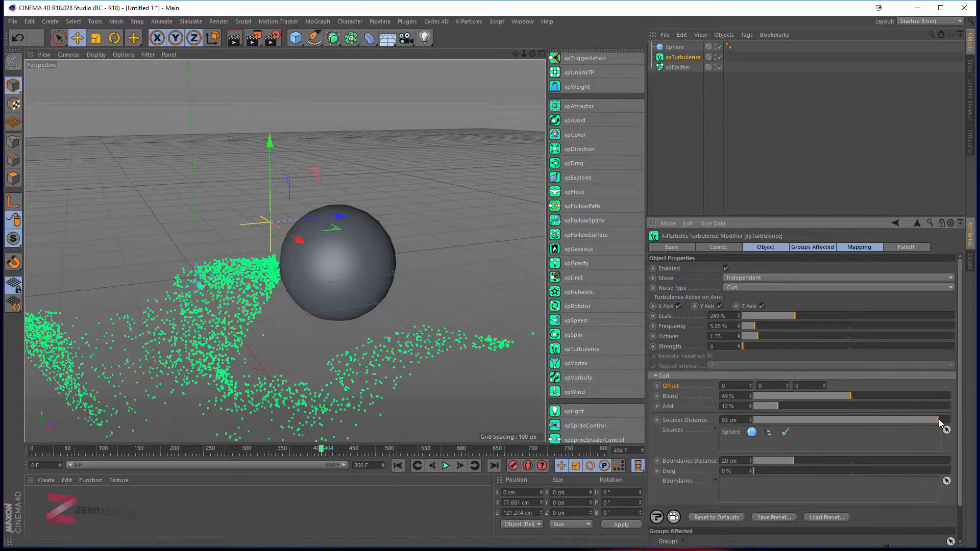
left_click(397, 465)
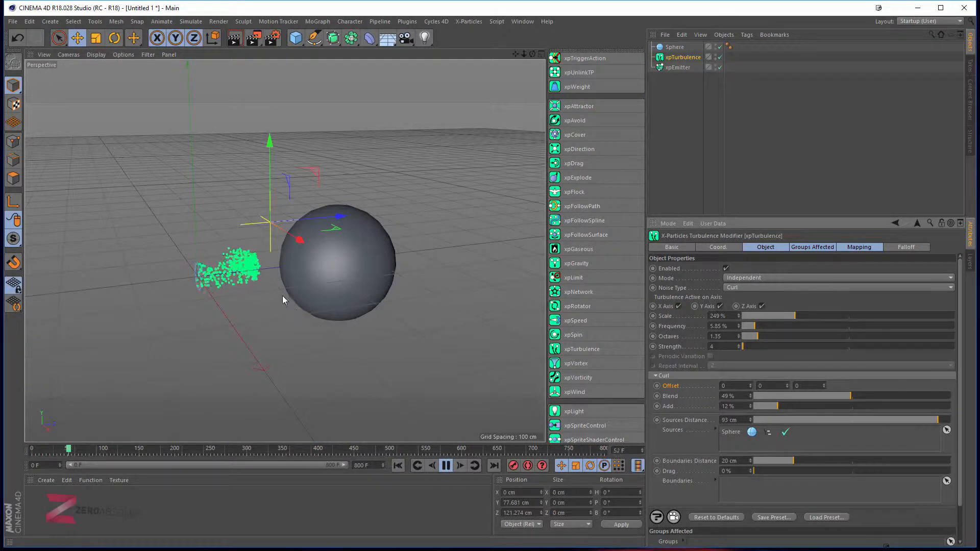
left_click_drag(294, 281, 291, 357, "alt")
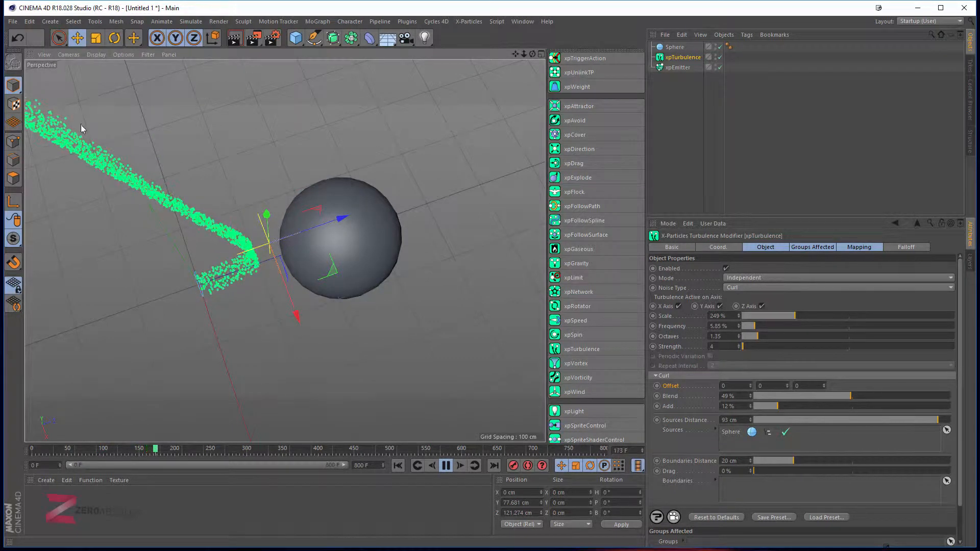
left_click(445, 466)
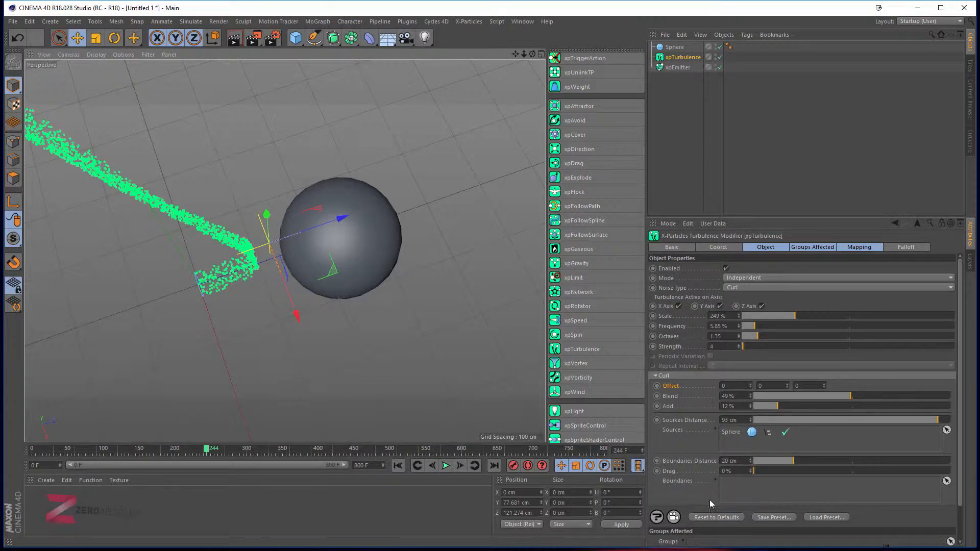
Raise the Boundaries Distance to 100 cm during playback and move the turbulence modifier past the sphere to about X 25, Y 99, Z 309 cm
left_click(731, 460)
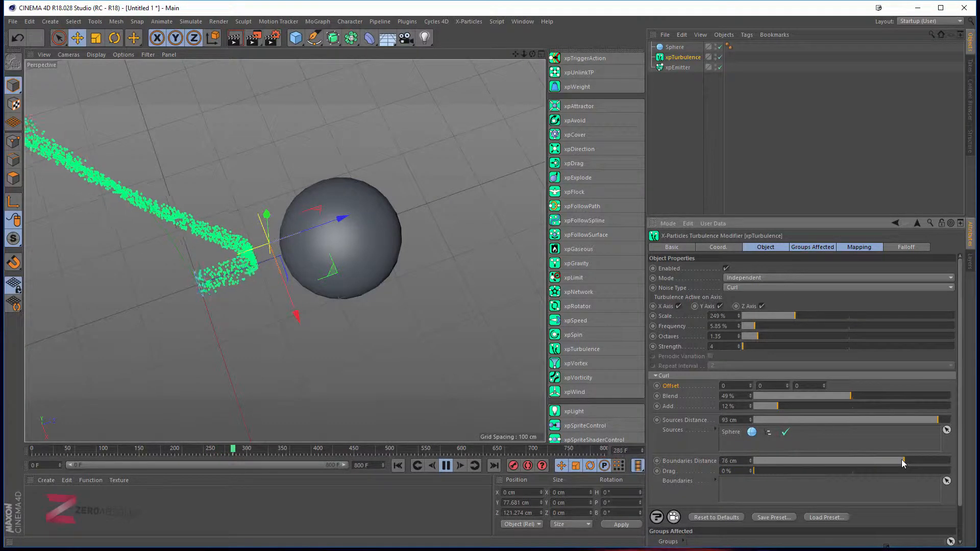
left_click_drag(901, 461, 950, 461)
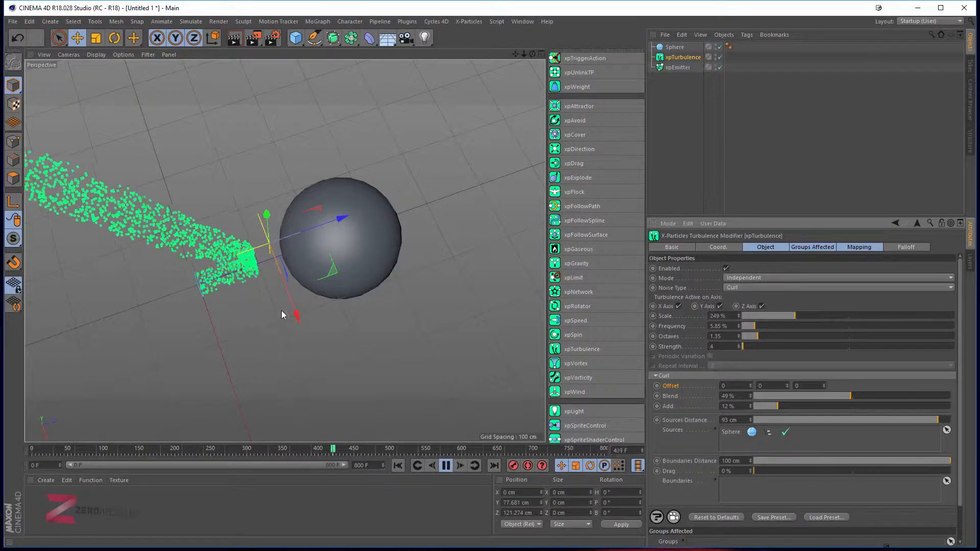
left_click_drag(282, 312, 271, 277)
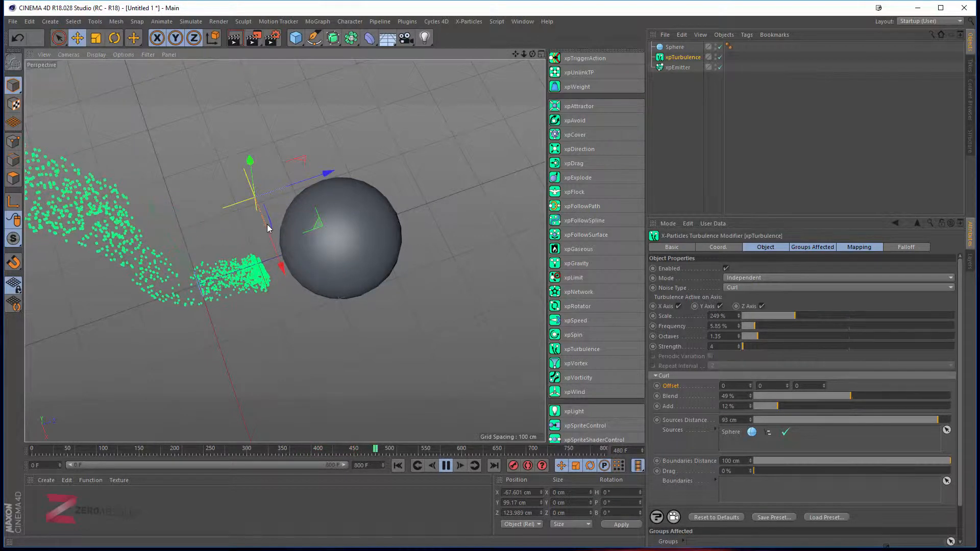
left_click_drag(268, 228, 418, 204)
left_click(446, 465)
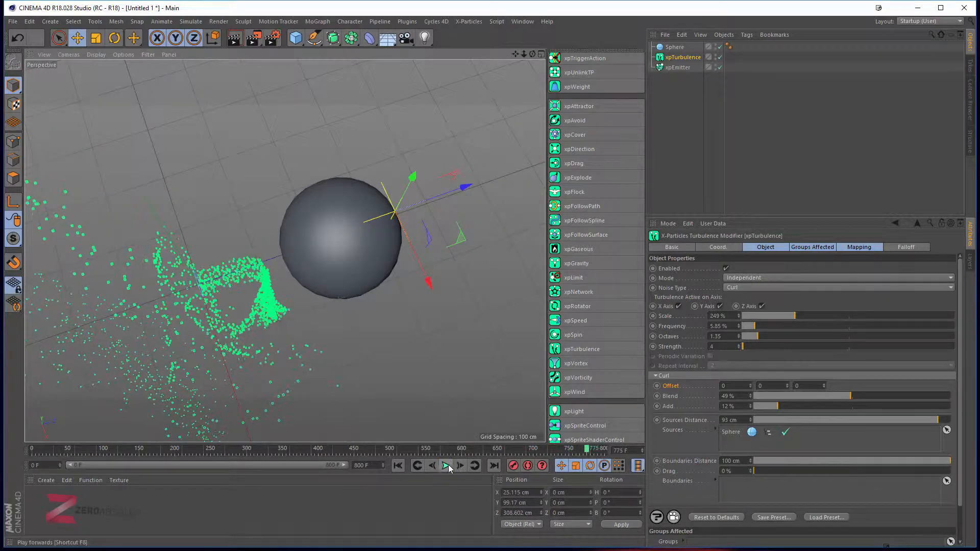
Add a cube over the sphere at about Z 215 cm and assign it as a Curl boundary in the turbulence modifier
left_click_drag(322, 309, 324, 273, "alt")
right_click_drag(329, 293, 354, 296, "alt")
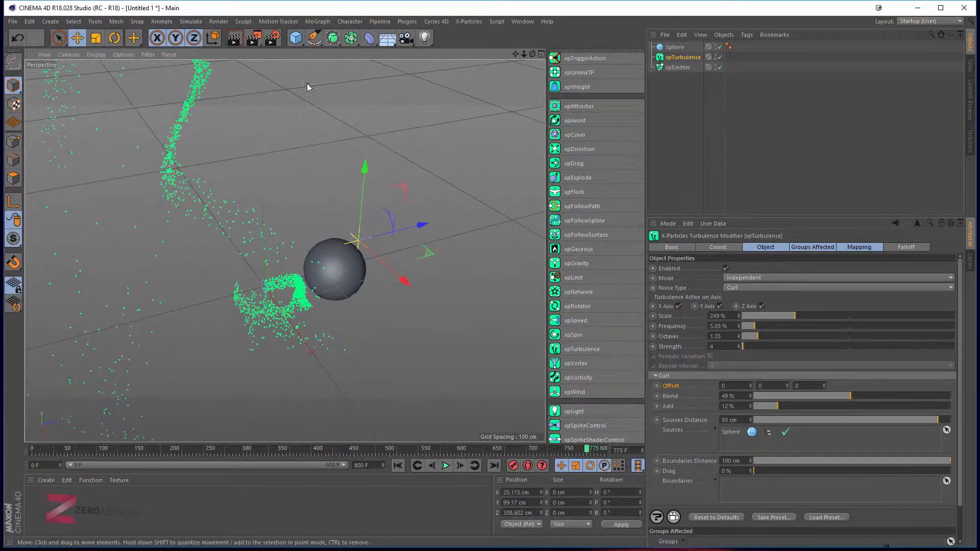
left_click(299, 43)
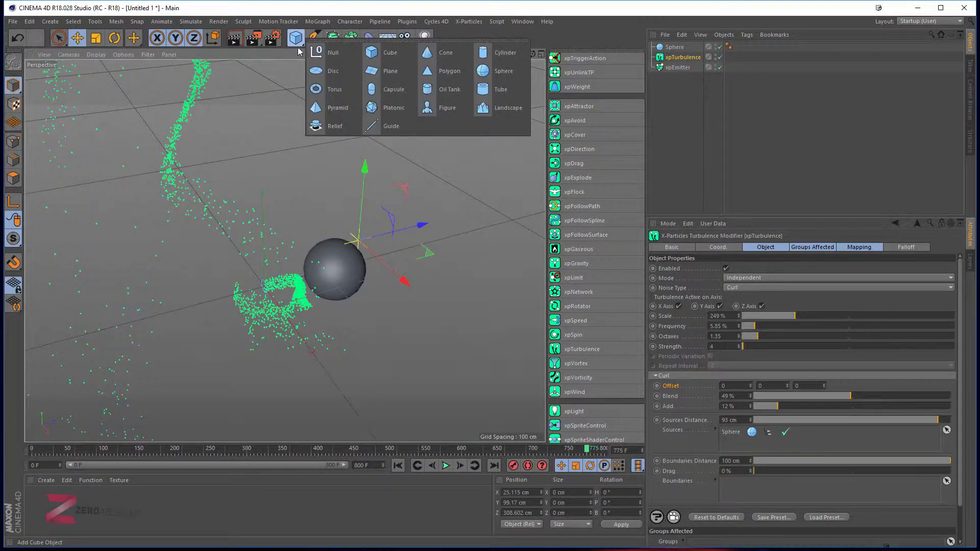
left_click(372, 53)
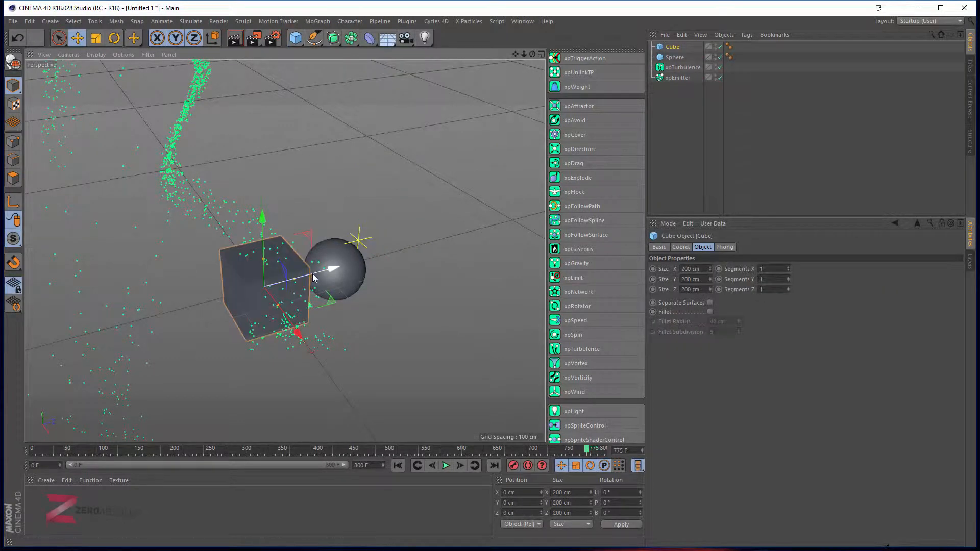
left_click_drag(313, 278, 373, 261)
left_click(683, 68)
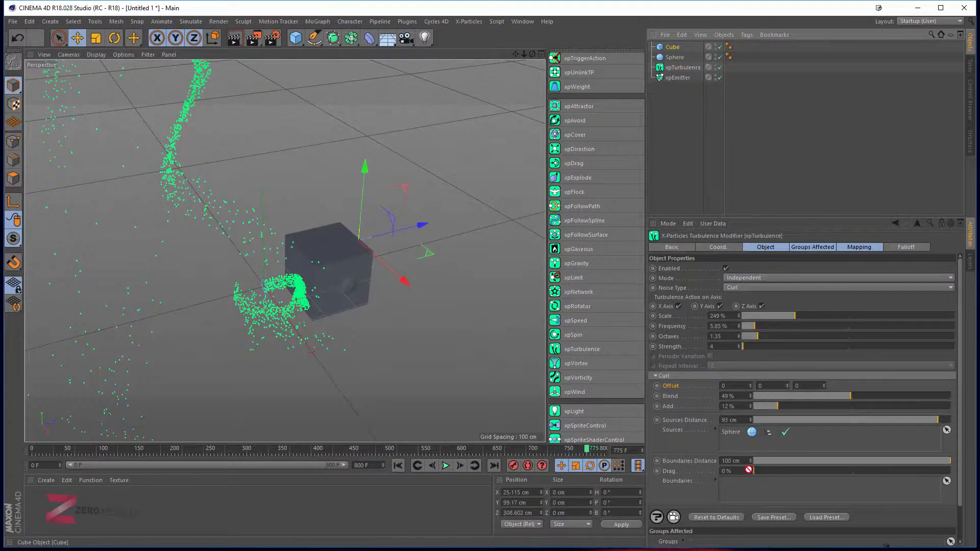
Replay the simulation with the cube as boundary and move the turbulence modifier to about Z 320 cm
left_click(445, 466)
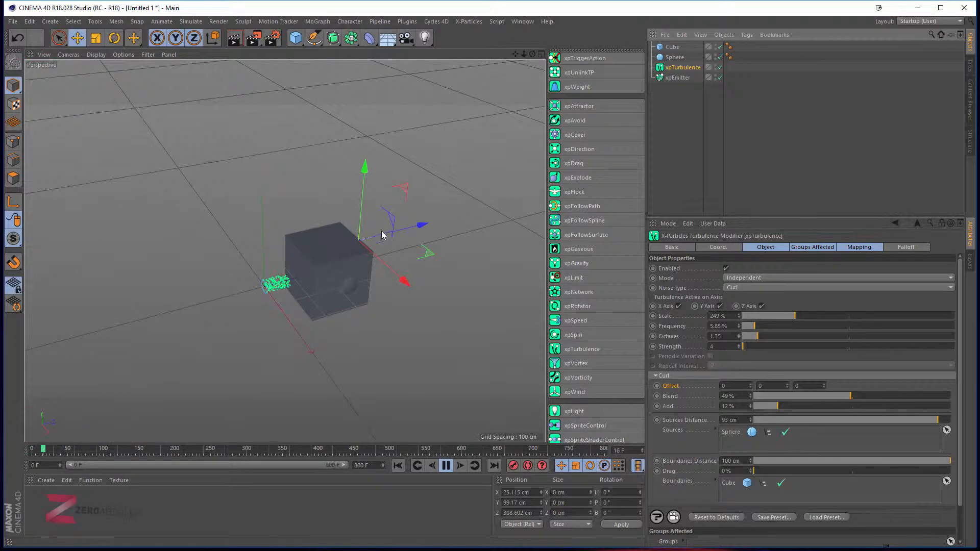
left_click_drag(387, 237, 363, 244)
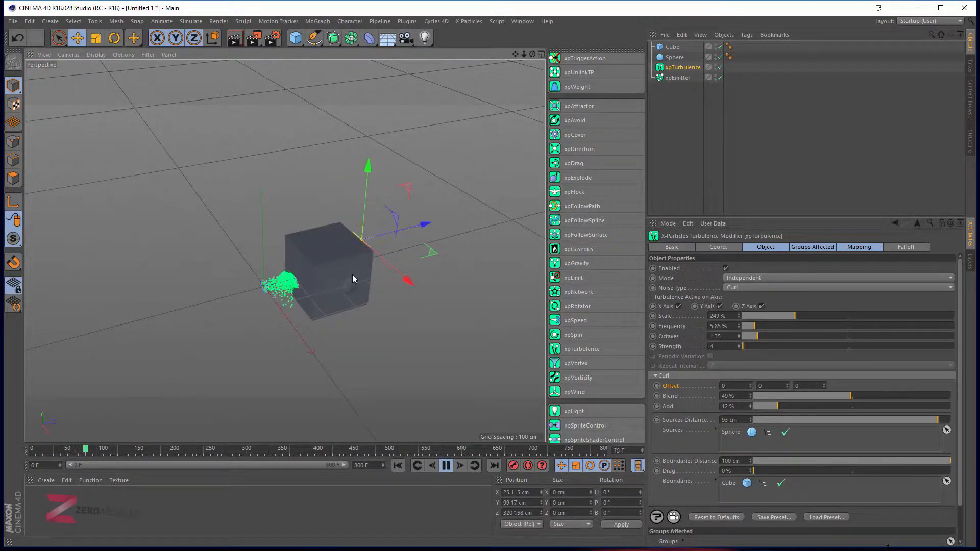
scroll(320, 276, "up", 3)
Stretch the cube to about 585 cm in Z, centre it near Z -5 cm around the emitter, and stop playback
left_click(315, 296)
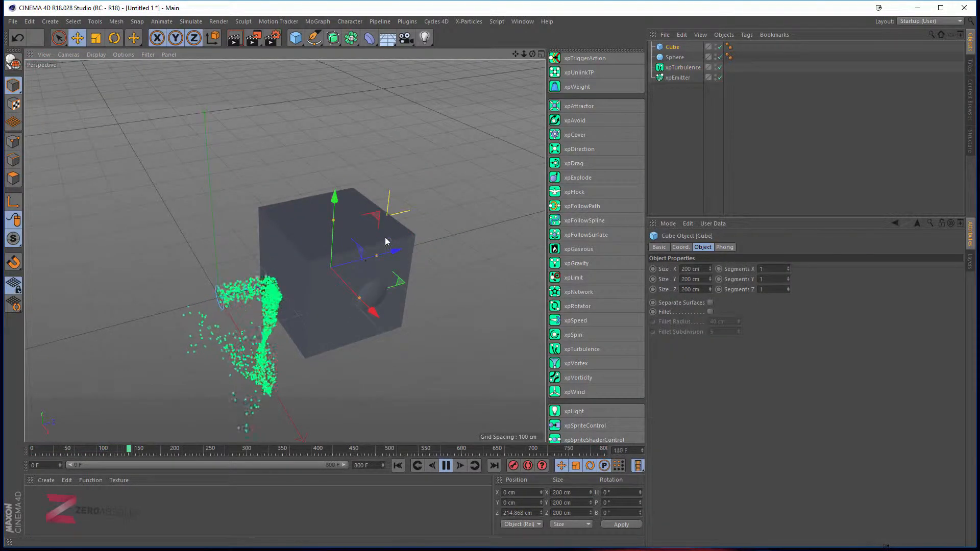
left_click_drag(369, 259, 400, 300)
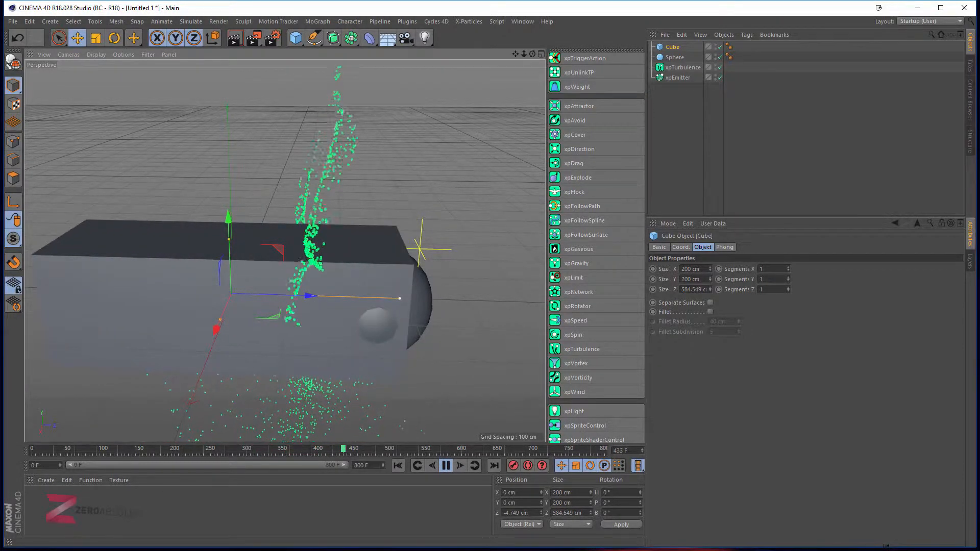
left_click(447, 465)
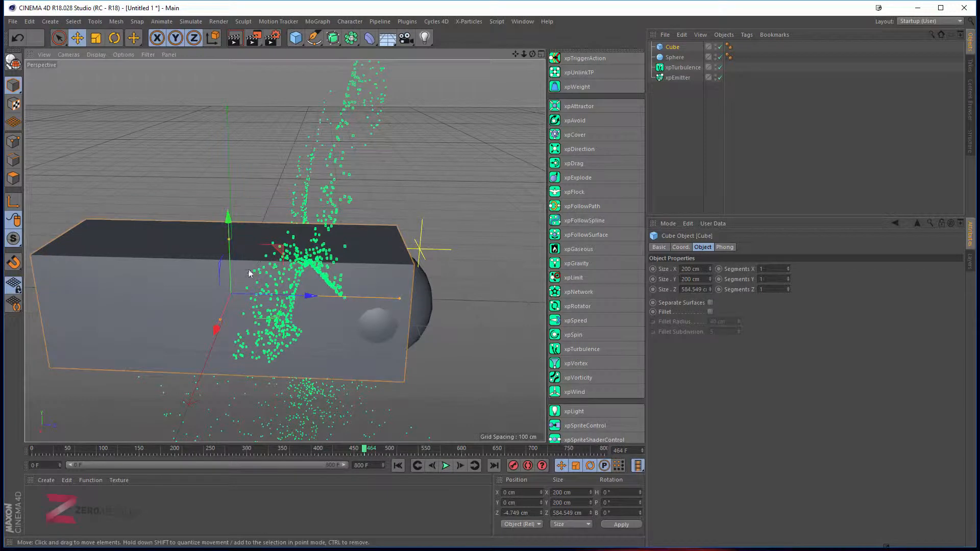
Turn on X-Ray display for the cube so the particles and sphere inside it can be seen
right_click(146, 291)
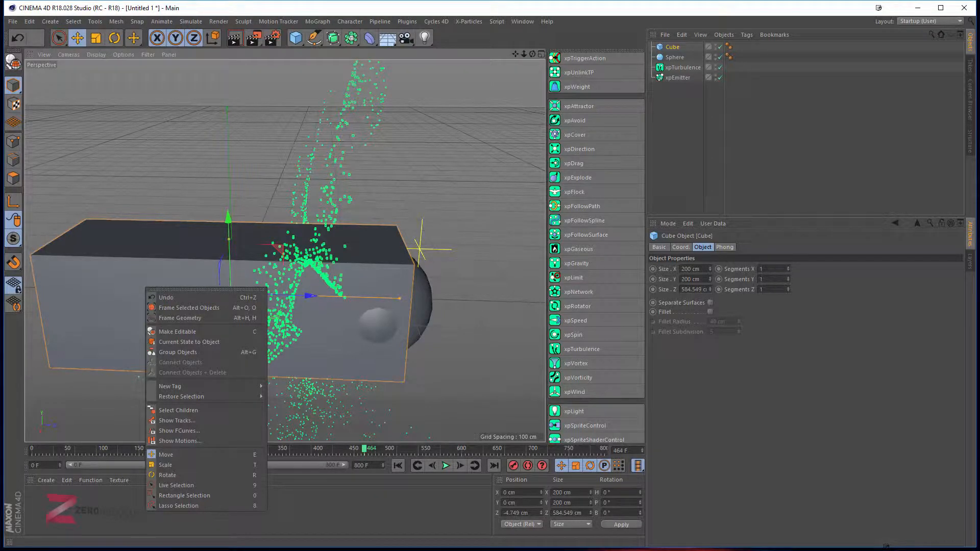
left_click(727, 365)
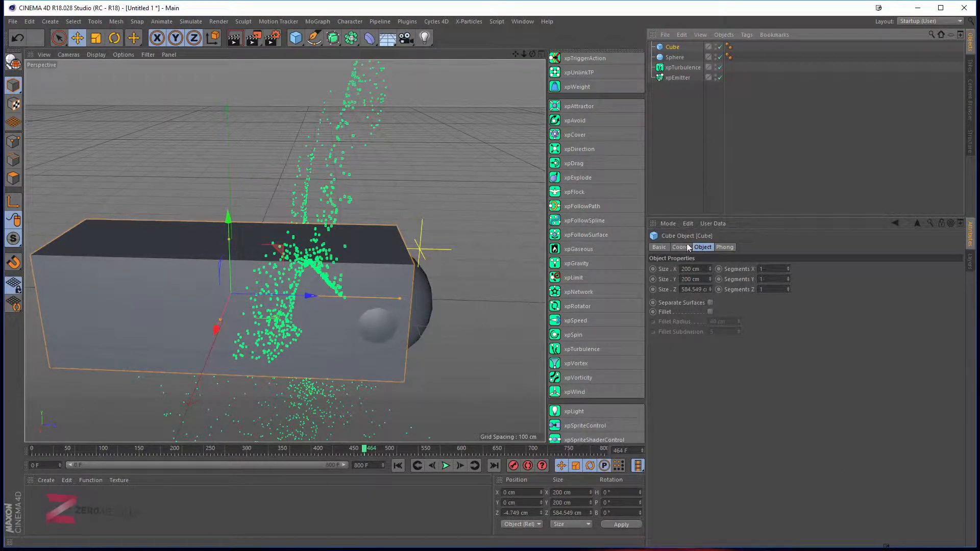
left_click(659, 247)
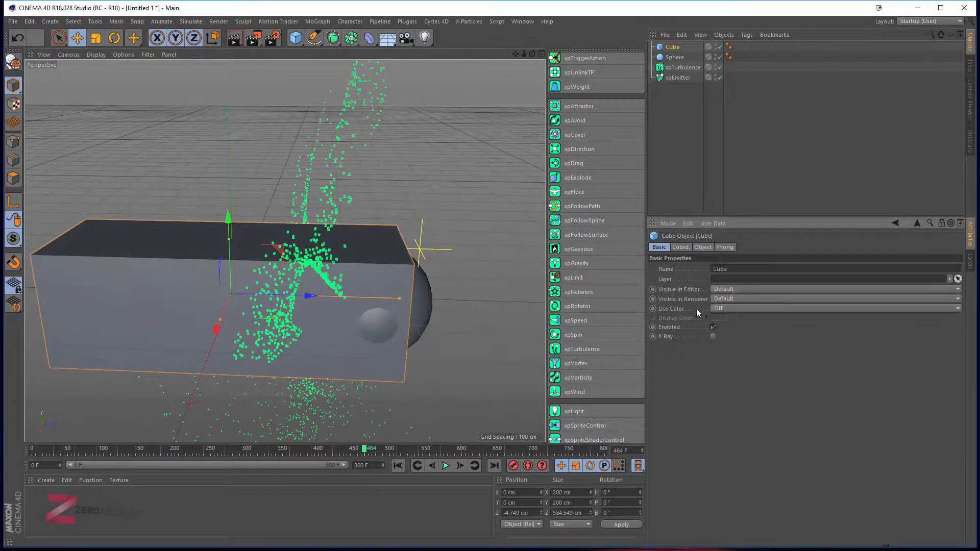
left_click(713, 337)
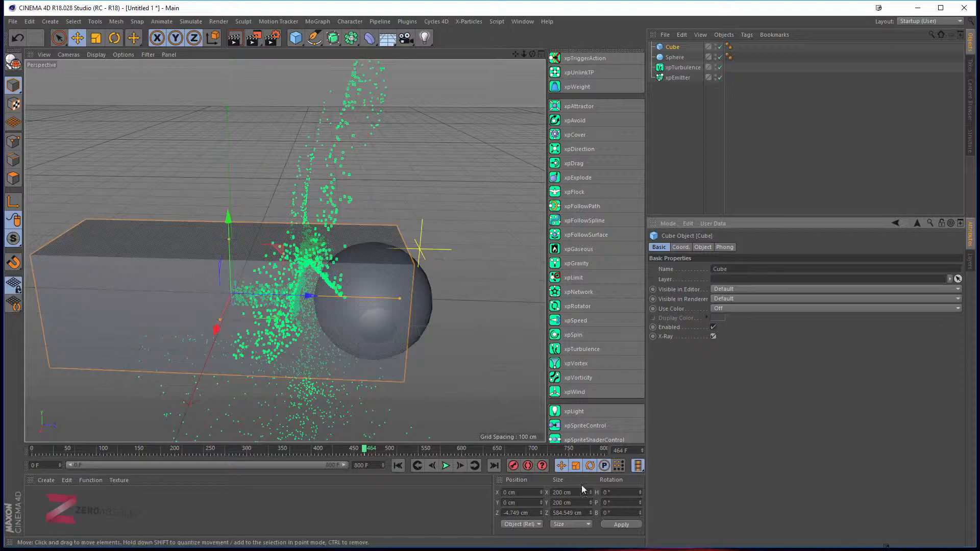
Resume playback, then widen the cube to about 282 cm in X and move its centre to about X 161 cm
left_click(443, 466)
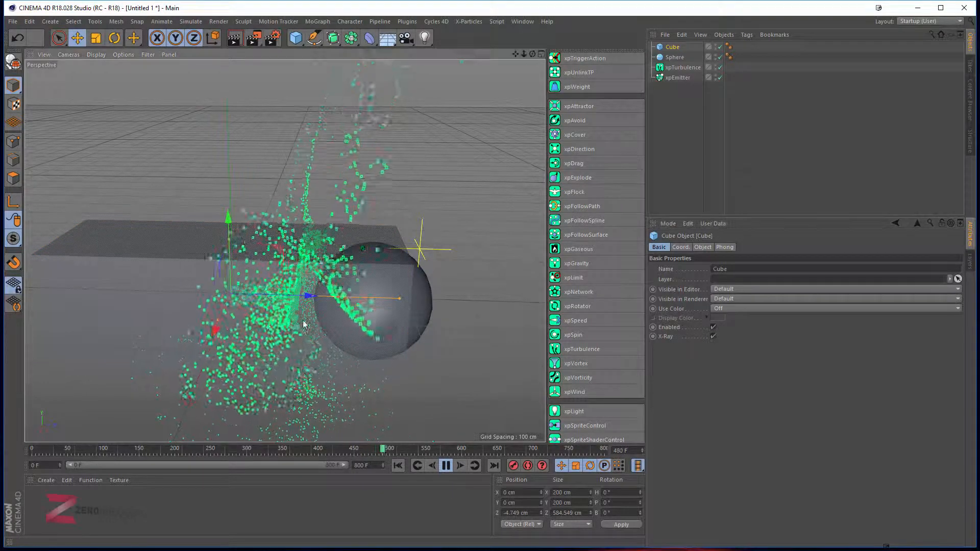
left_click_drag(231, 316, 404, 344, "alt")
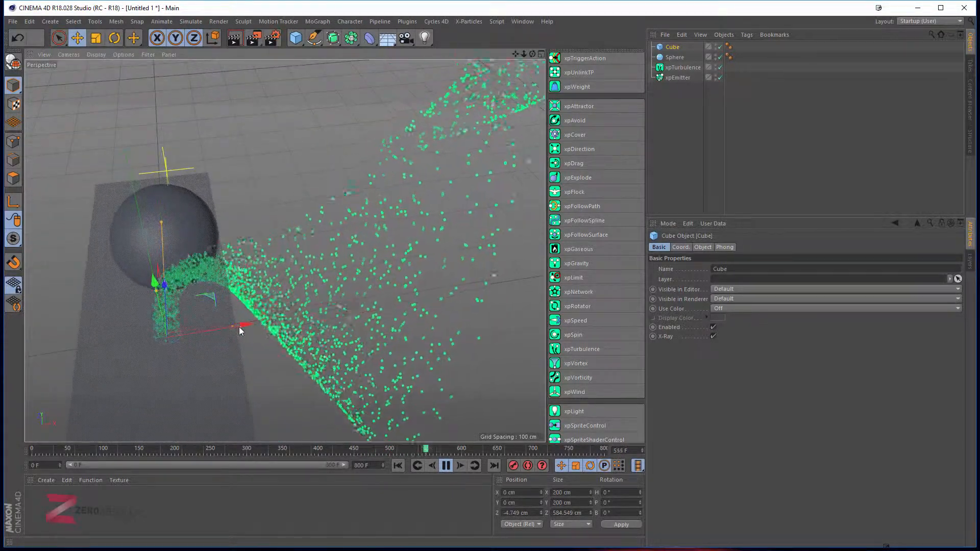
left_click_drag(238, 326, 345, 309)
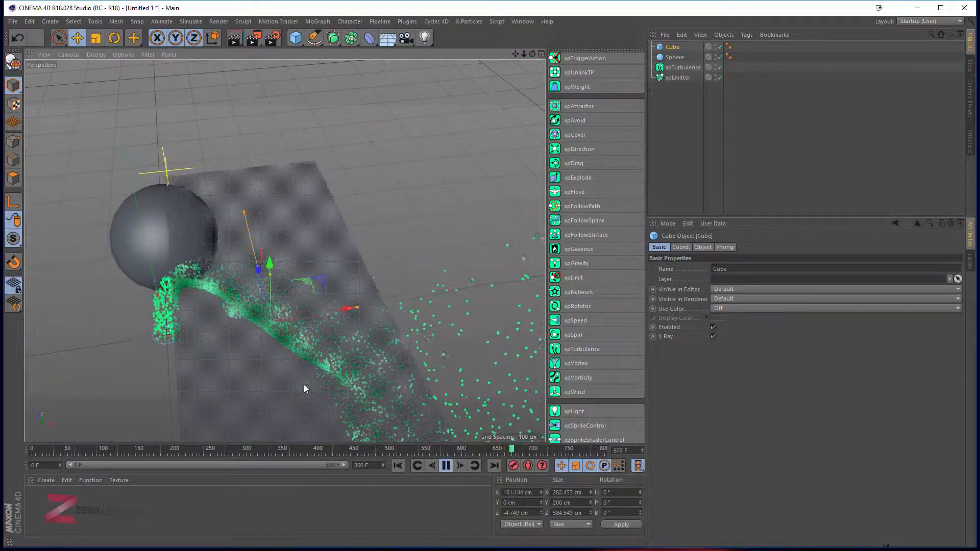
left_click_drag(296, 391, 321, 328, "alt")
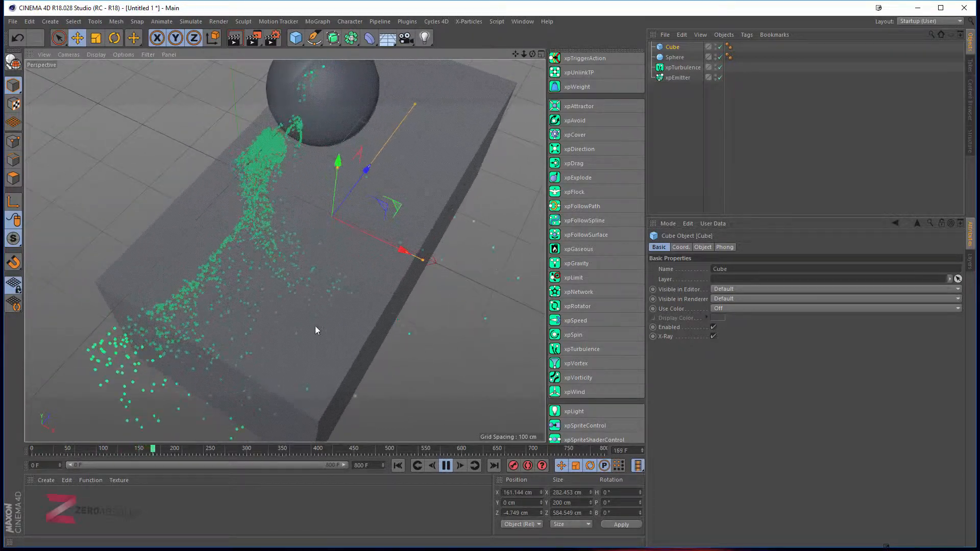
Set the turbulence modifier's Strength to 6 and its Frequency to 22.52 % while the simulation plays
left_click(678, 67)
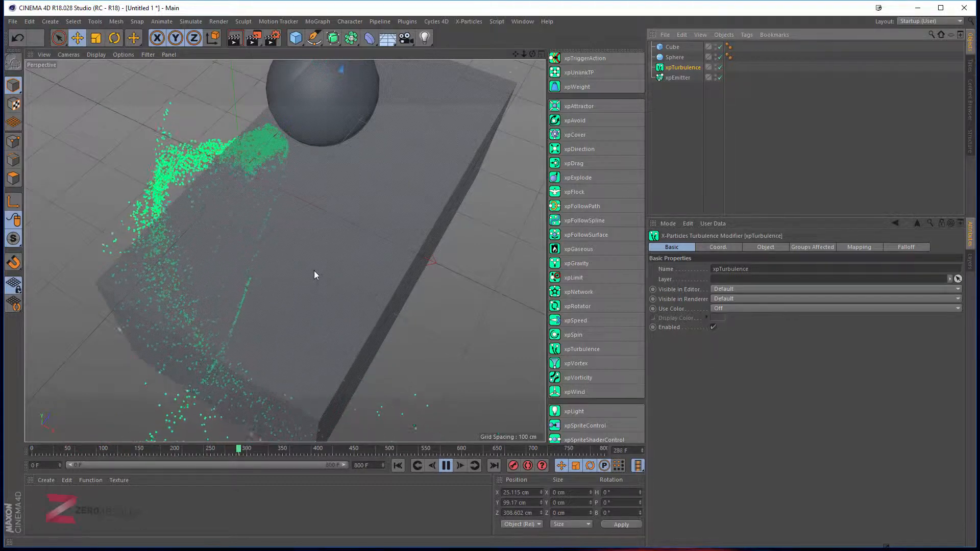
left_click_drag(225, 292, 264, 171, "alt")
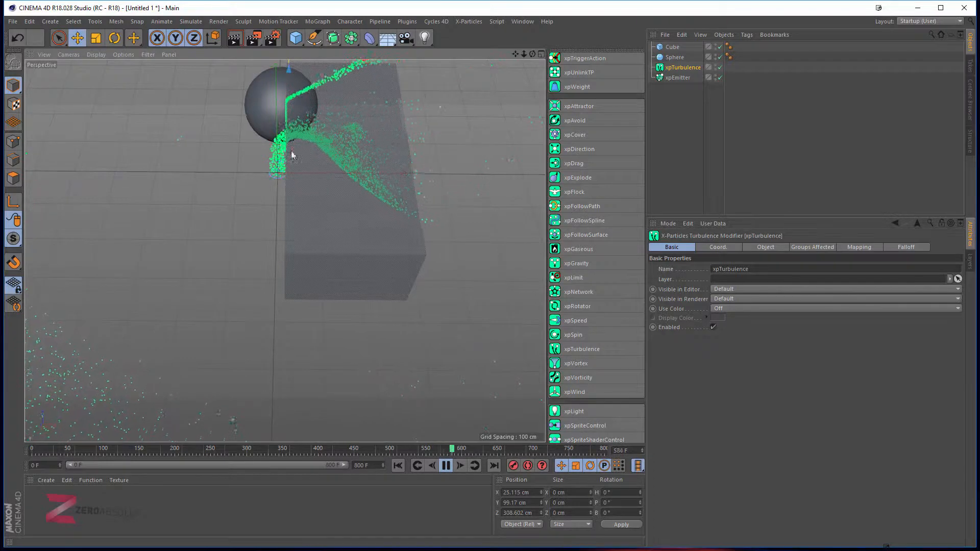
left_click_drag(366, 233, 352, 204, "alt")
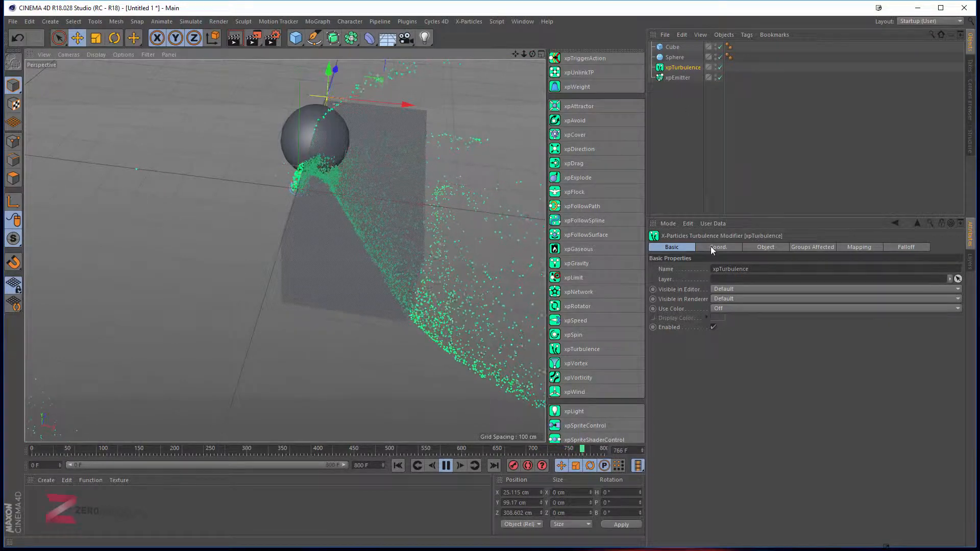
left_click(764, 247)
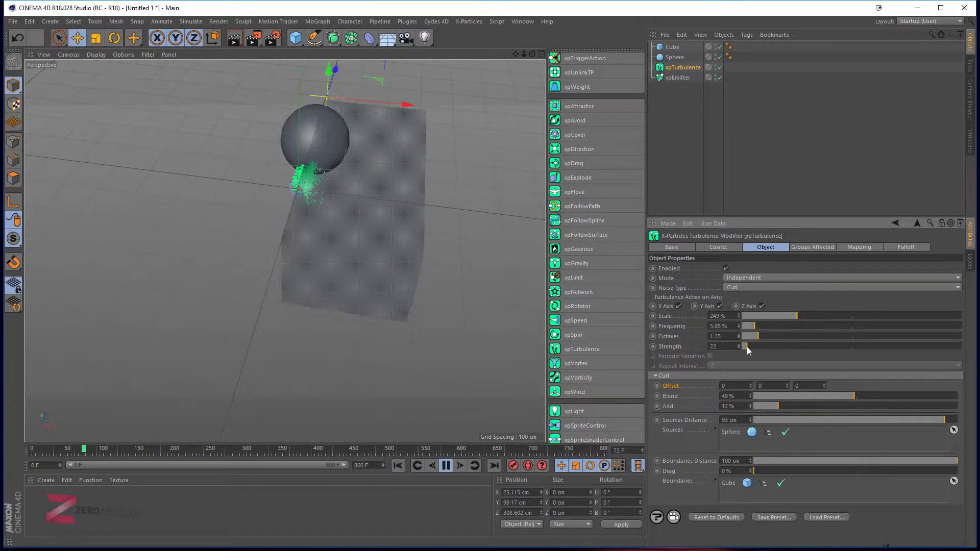
left_click_drag(744, 347, 743, 347)
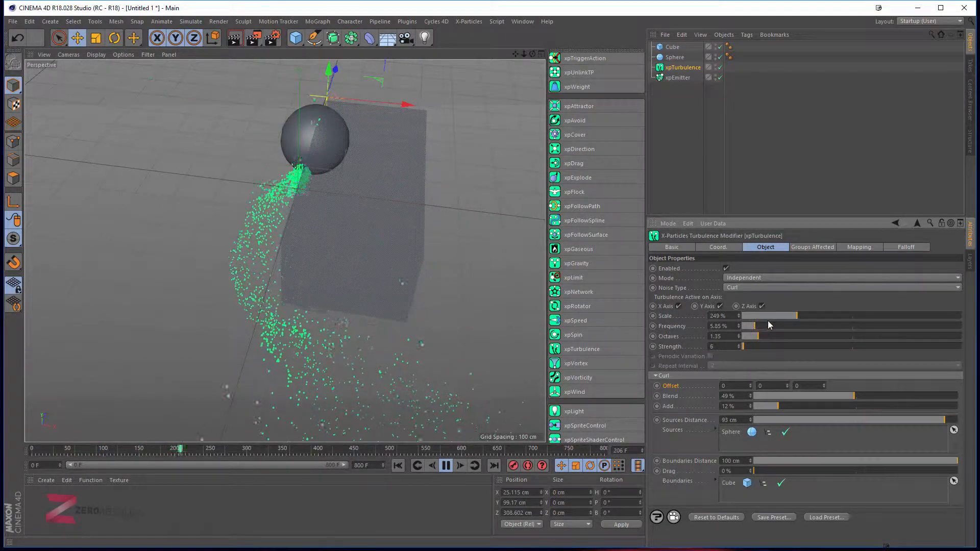
left_click_drag(750, 328, 792, 330)
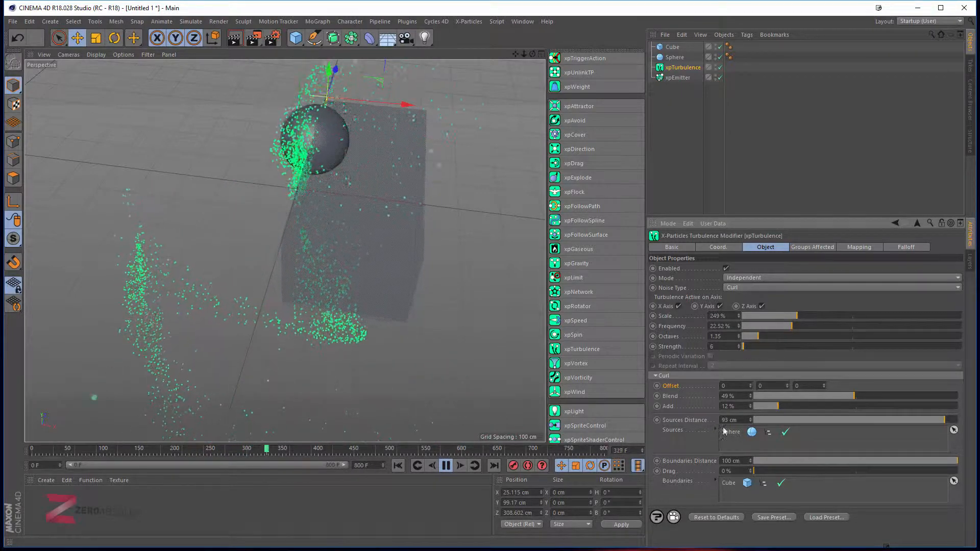
Set the Curl boundary Drag to 55 % and the Boundaries Distance to 32 cm, and stop playback after watching the stream
left_click_drag(759, 472, 866, 474)
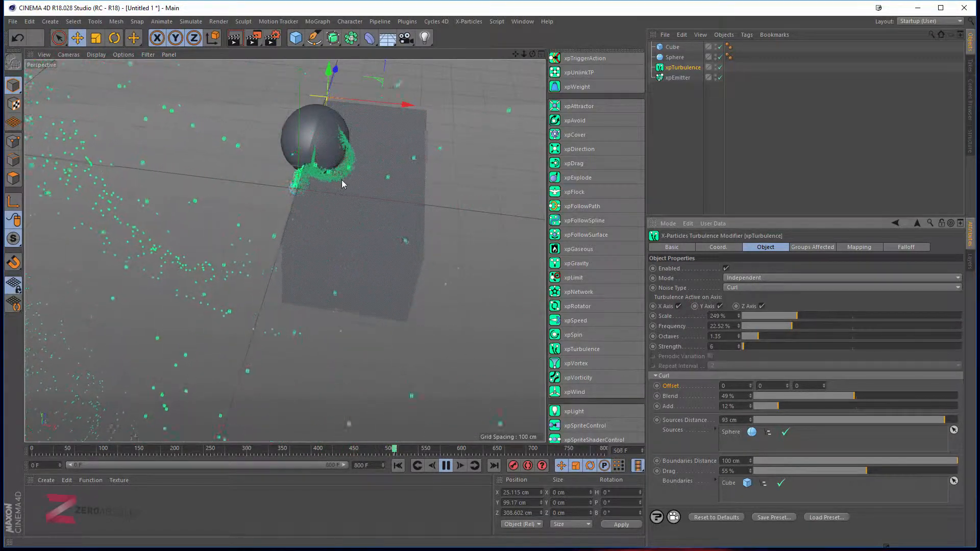
scroll(340, 171, "up", 3)
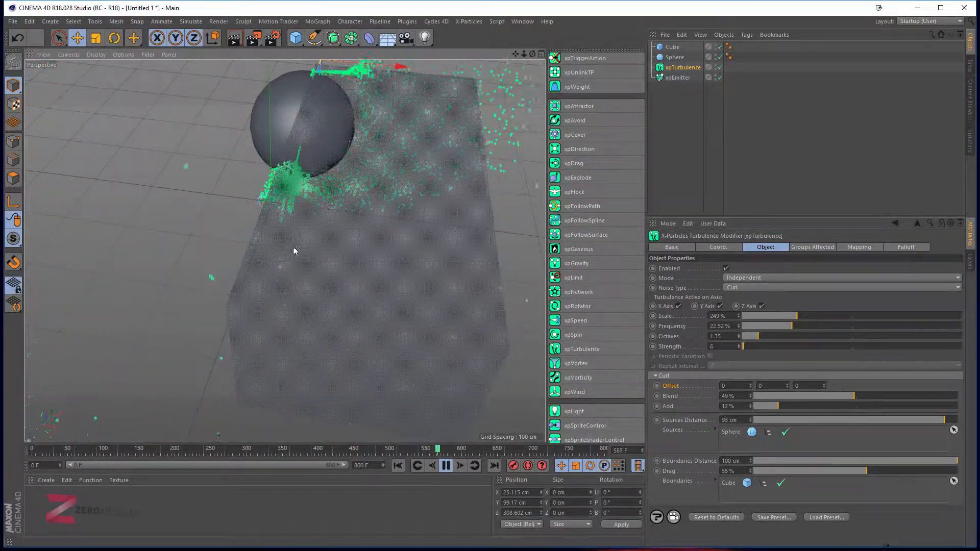
left_click_drag(293, 247, 318, 246, "alt")
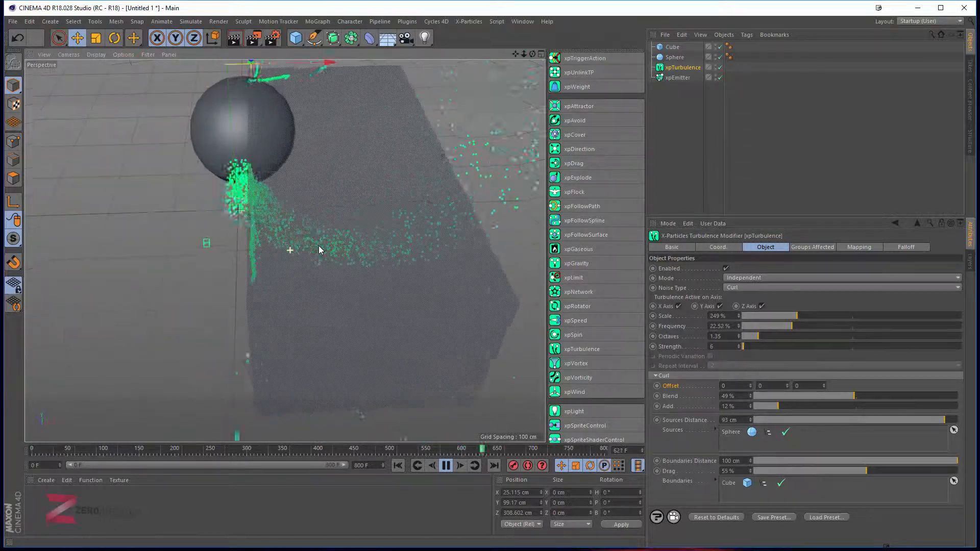
left_click_drag(766, 462, 817, 462)
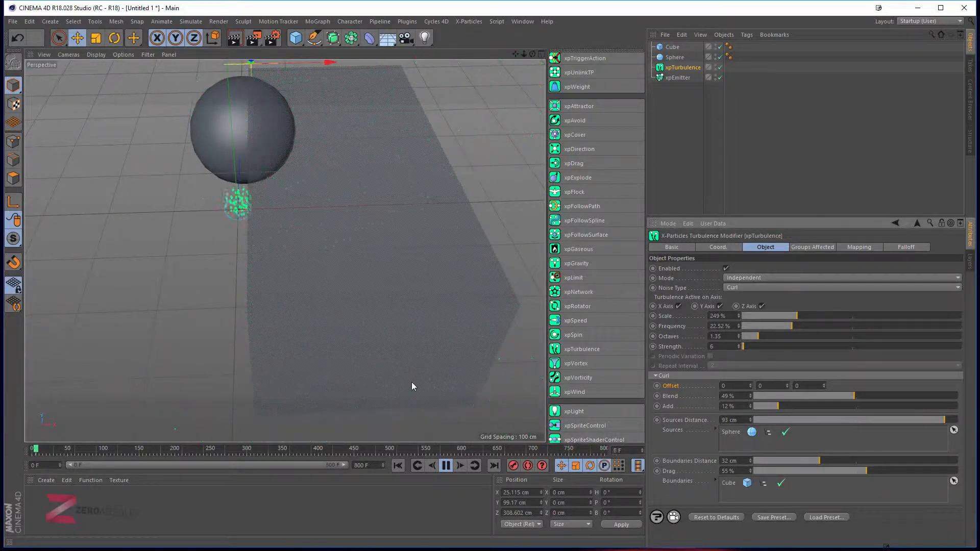
left_click_drag(411, 382, 383, 384, "alt")
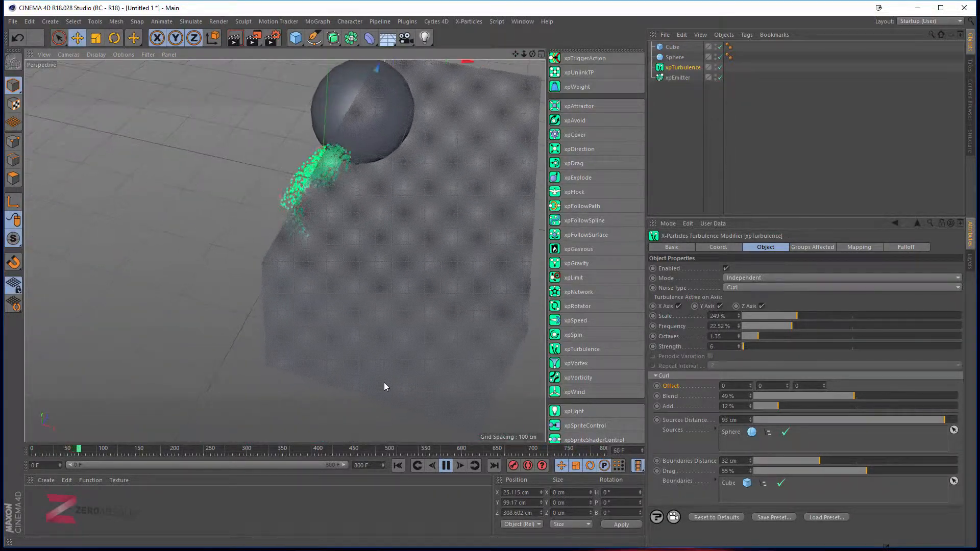
left_click_drag(392, 233, 269, 298, "alt")
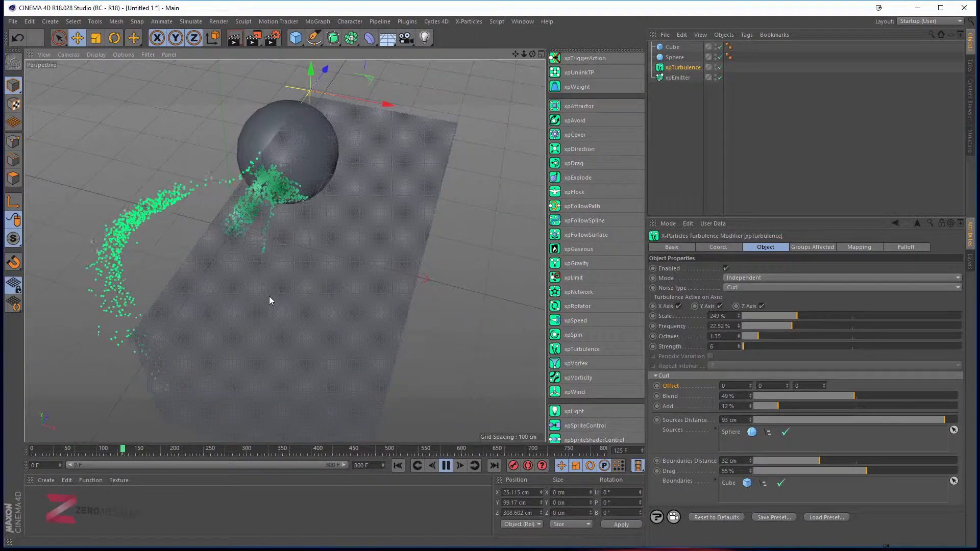
left_click(446, 465)
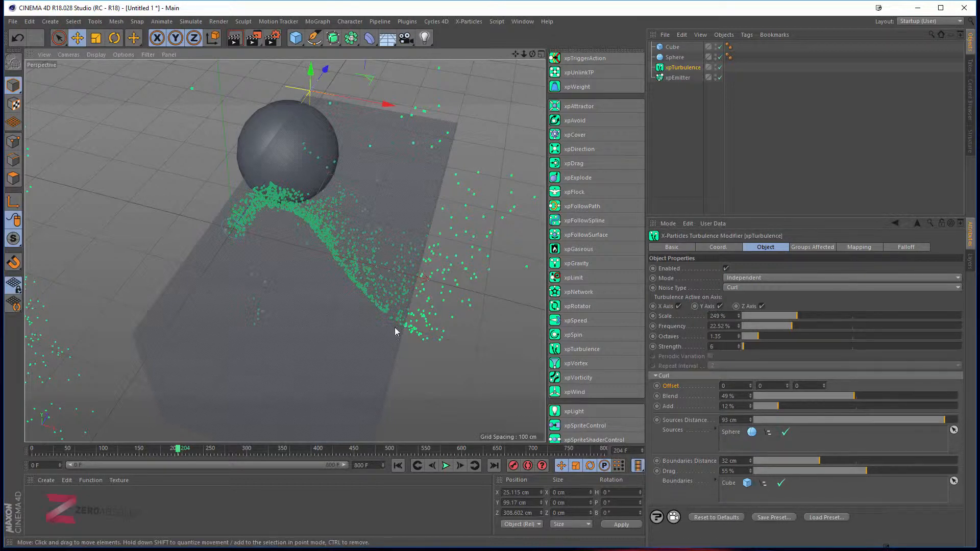
Delete the cube and the sphere from the scene
left_click(670, 49)
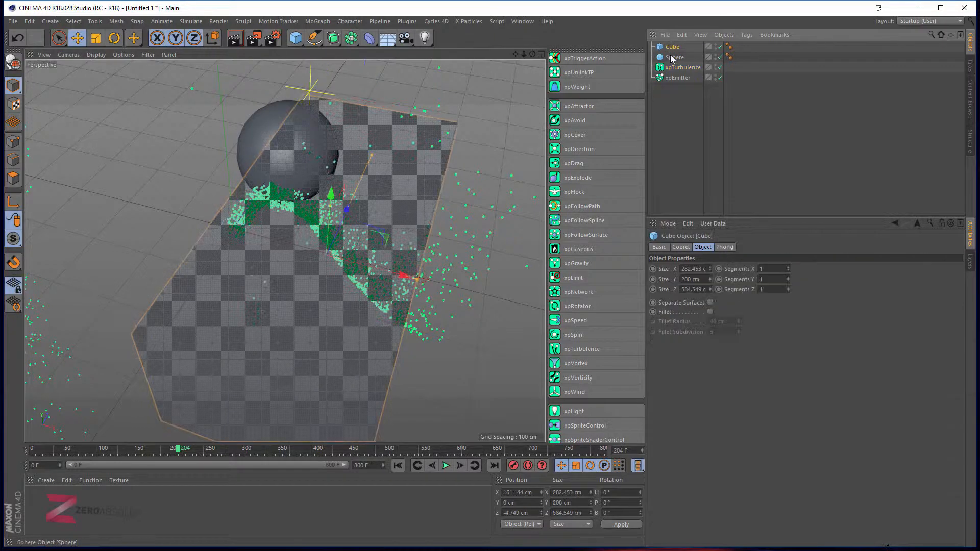
left_click(673, 57, "ctrl")
key("Delete")
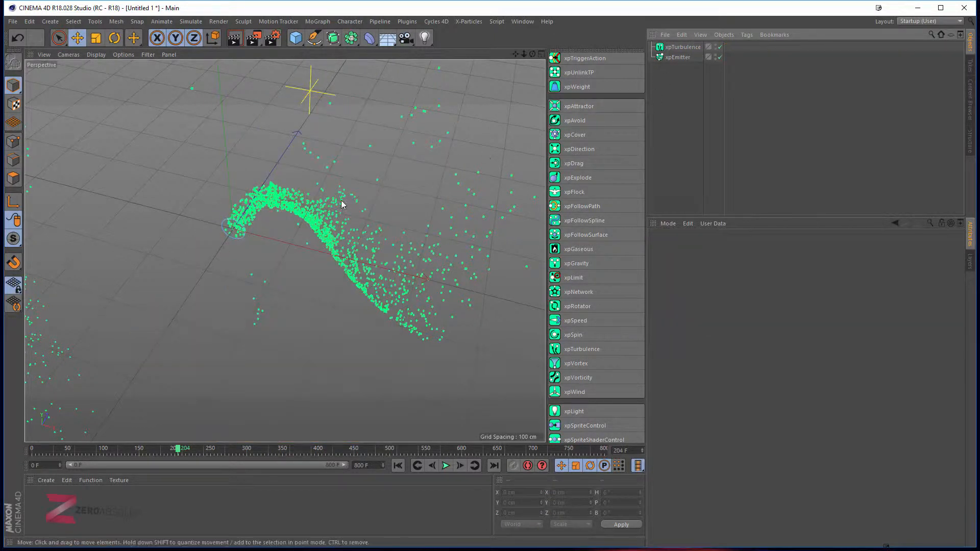
Set the turbulence modifier's falloff shape to Sphere
left_click(679, 47)
left_click_drag(323, 278, 360, 222, "alt")
middle_click_drag(360, 223, 230, 326, "alt")
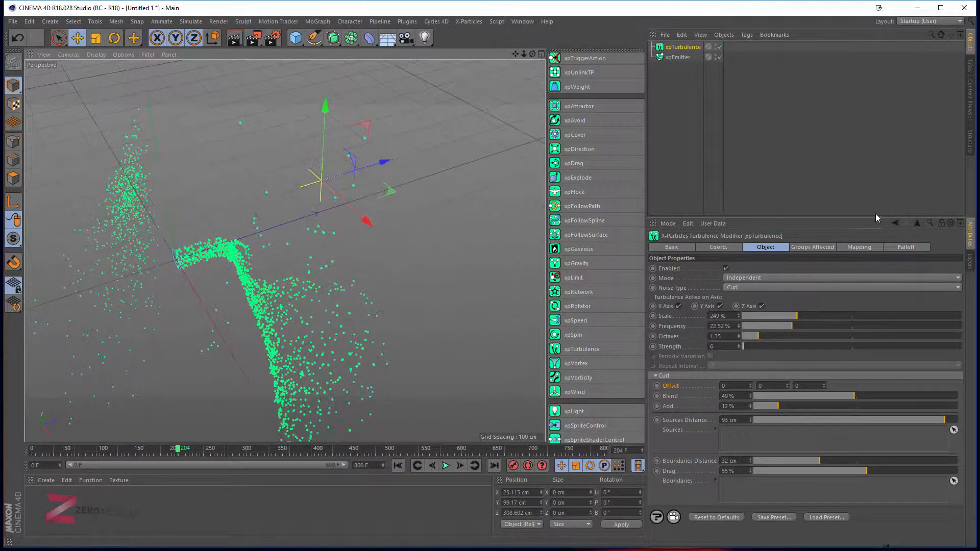
left_click(919, 248)
left_click(722, 266)
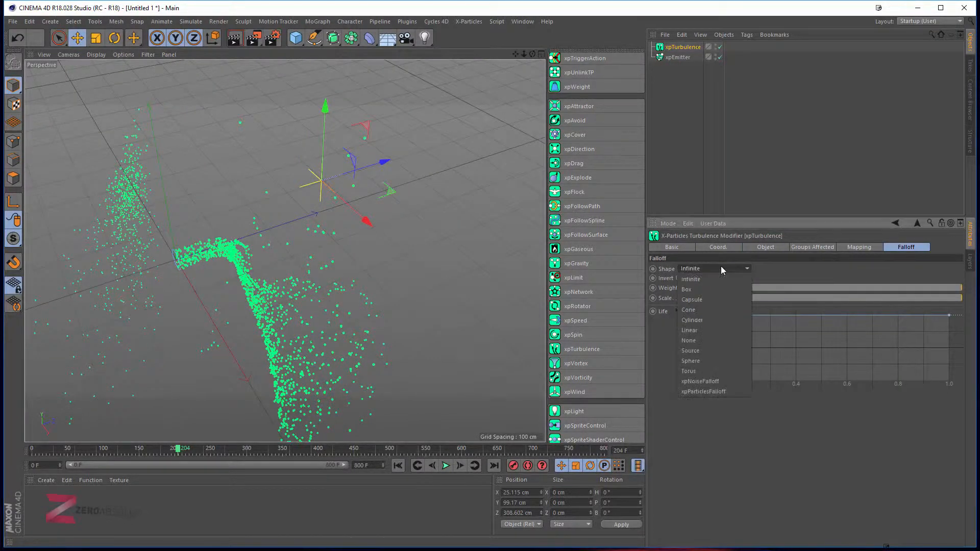
left_click(714, 363)
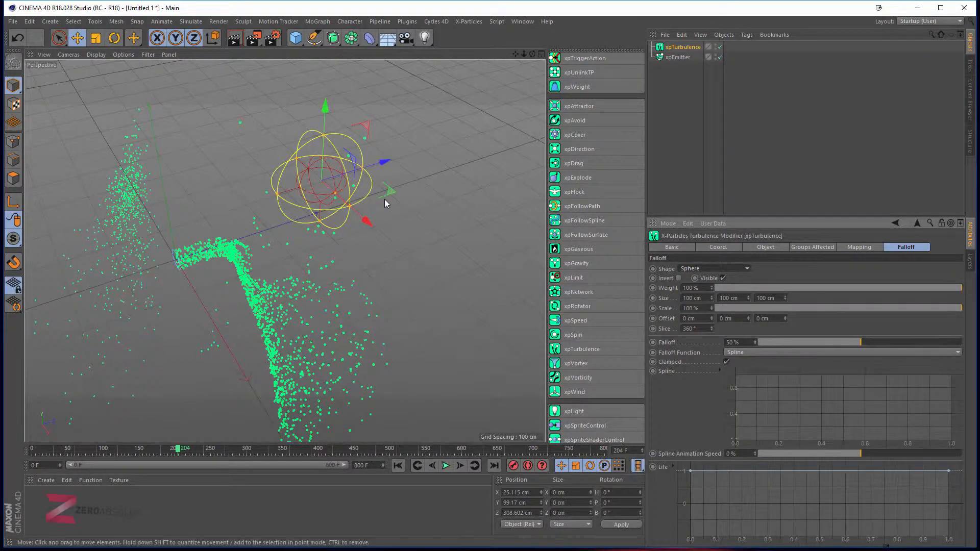
Move the turbulence modifier to about X 6, Y 22, Z 110 cm in front of the emitter, with a falloff X size of about 106 cm
left_click_drag(389, 191, 266, 250)
left_click_drag(249, 141, 250, 182)
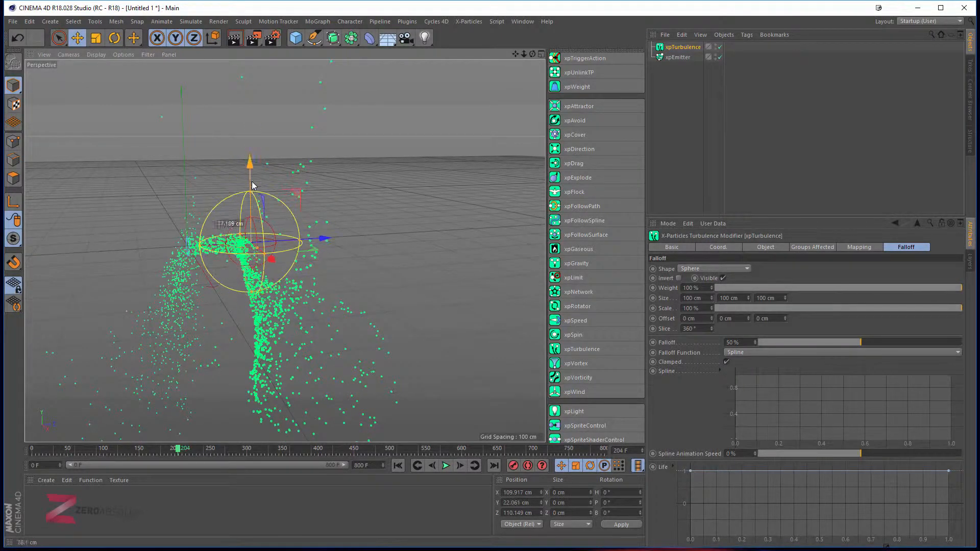
left_click_drag(217, 246, 268, 225, "alt")
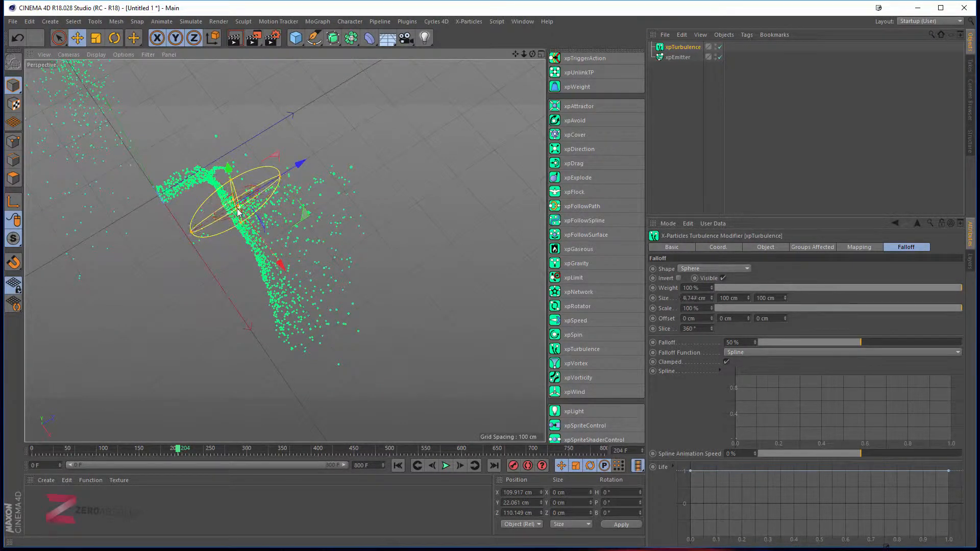
left_click_drag(278, 260, 256, 217)
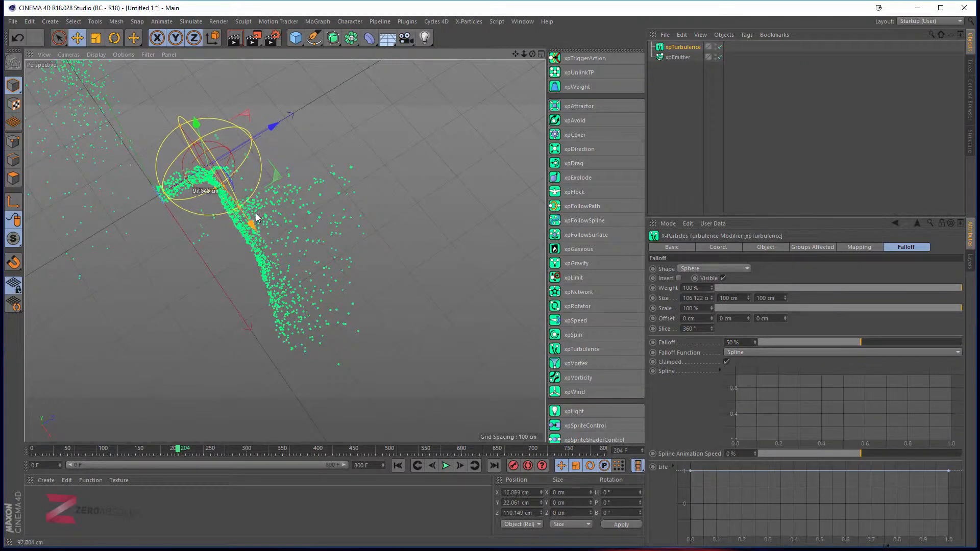
Play the simulation to examine how the spherical falloff affects the particle stream, then stop and rewind to frame 0
left_click(447, 466)
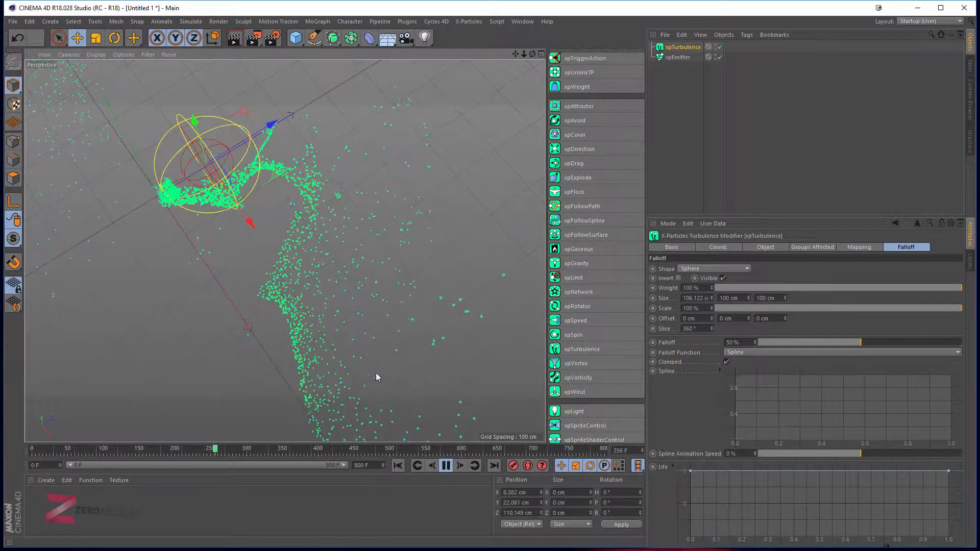
left_click_drag(327, 306, 203, 269, "alt")
scroll(224, 237, "up", 3)
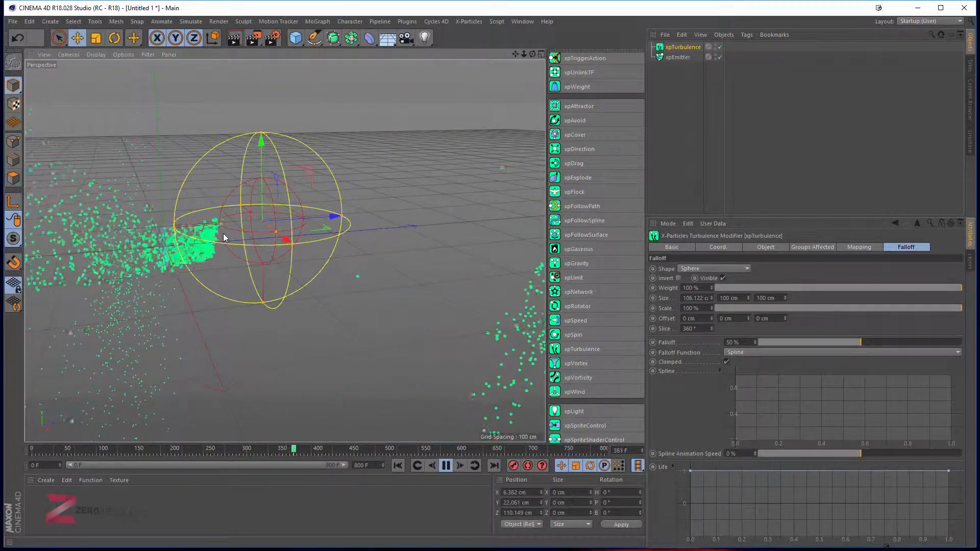
left_click_drag(232, 270, 327, 132, "alt")
scroll(327, 131, "down", 3)
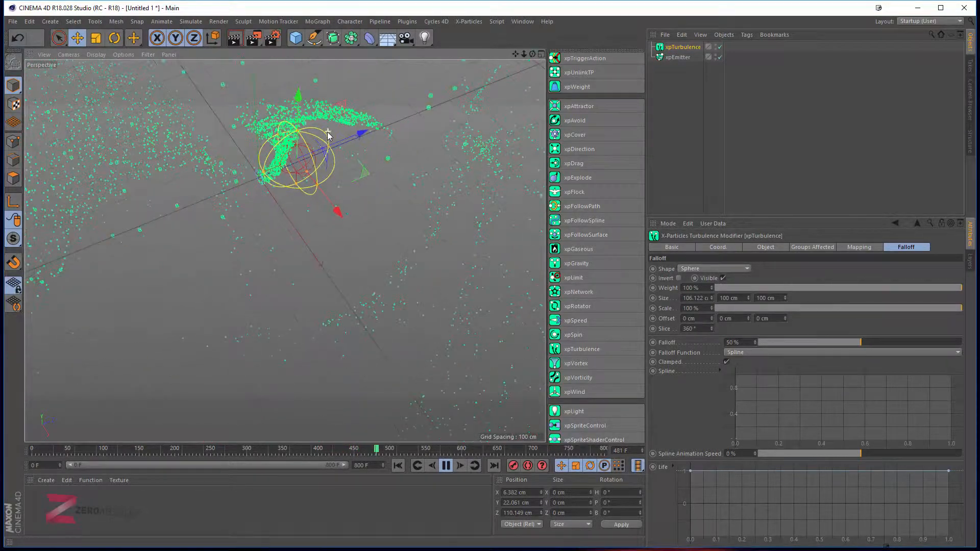
scroll(328, 132, "down", 2)
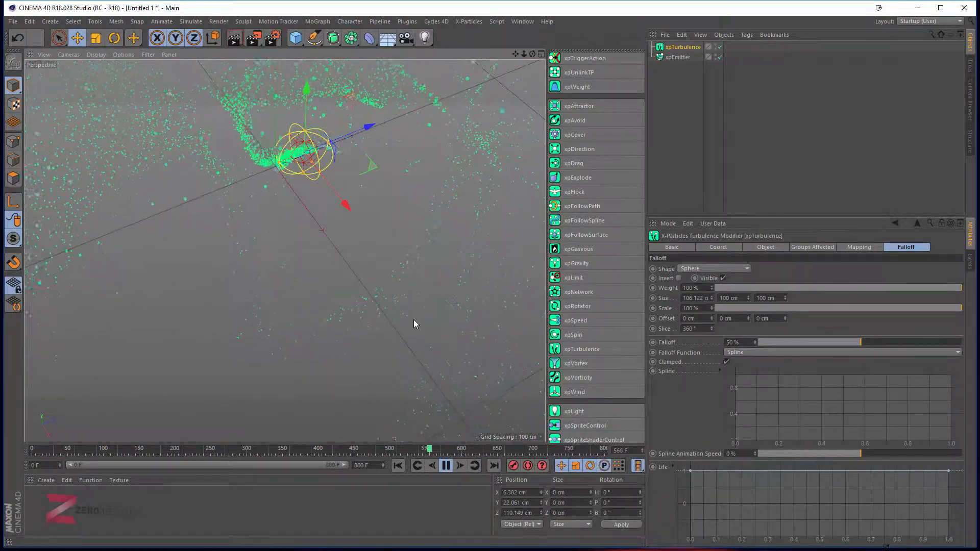
left_click(451, 467)
left_click(398, 465)
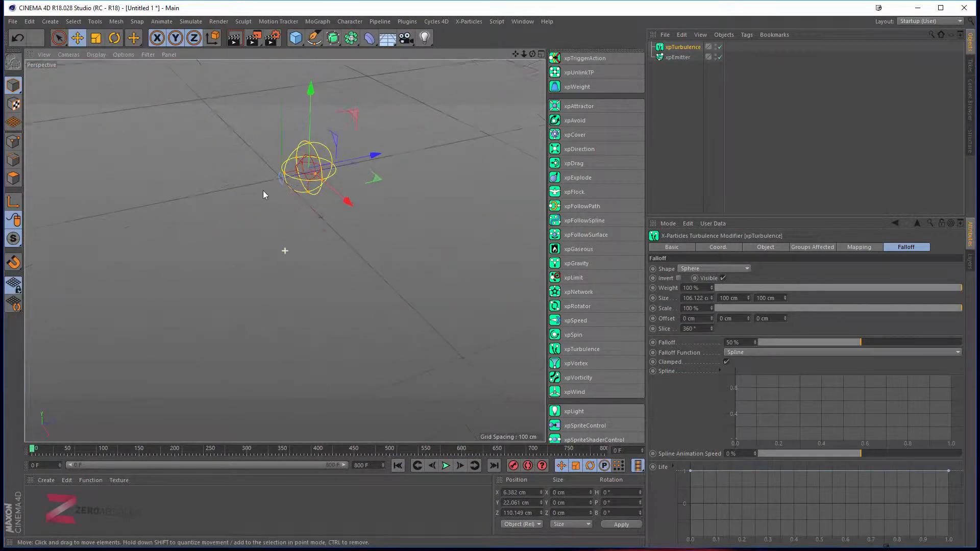
middle_click_drag(280, 182, 251, 320, "alt")
scroll(252, 316, "up", 5)
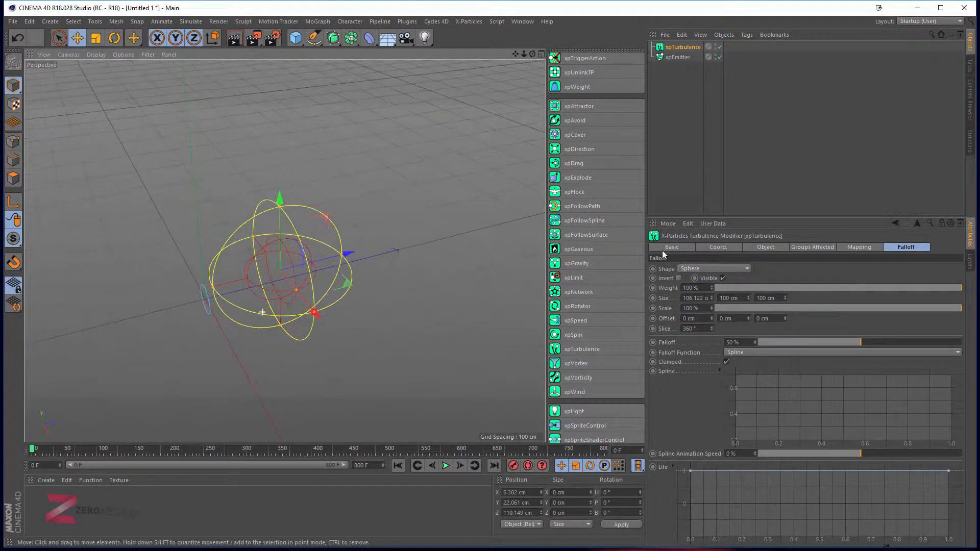
Set the turbulence modifier's falloff shape to Infinite
left_click(738, 267)
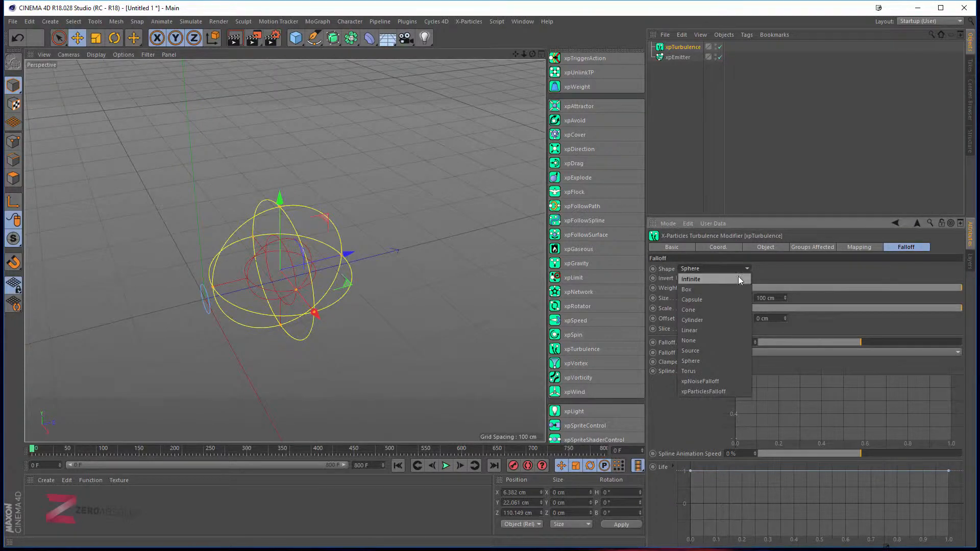
left_click(737, 277)
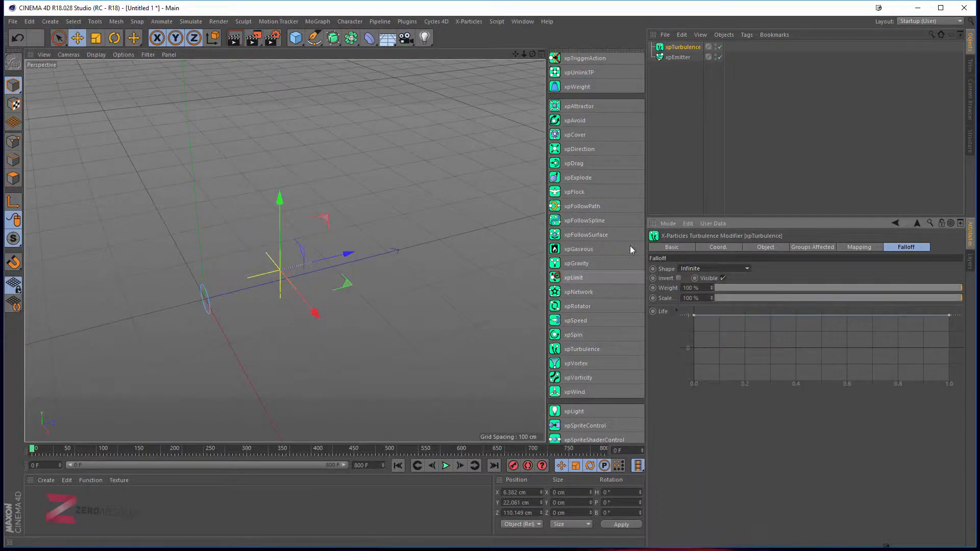
Add an xpAttractor modifier, place it at about X -319, Y 0, Z 612 cm, and disable the turbulence modifier
left_click(584, 109)
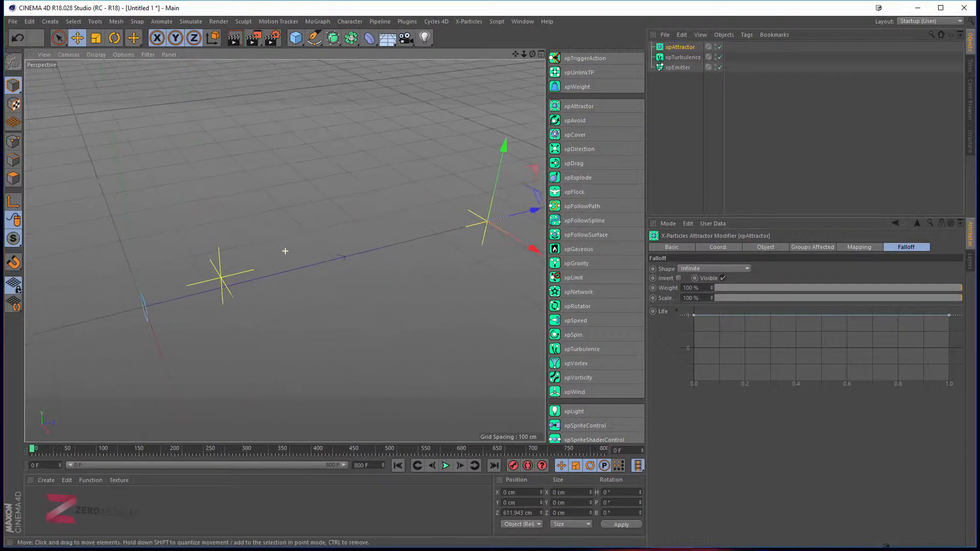
middle_click_drag(198, 335, 180, 337, "alt")
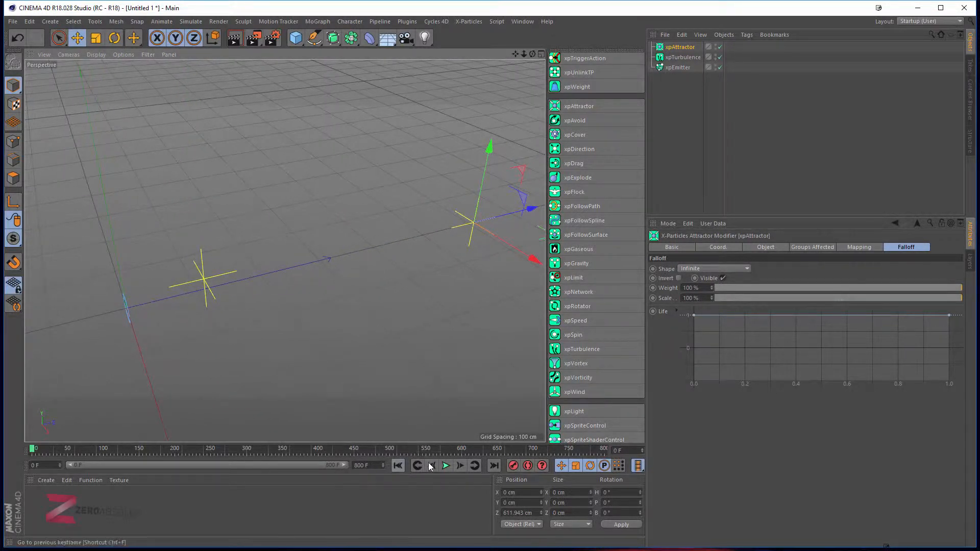
left_click(719, 57)
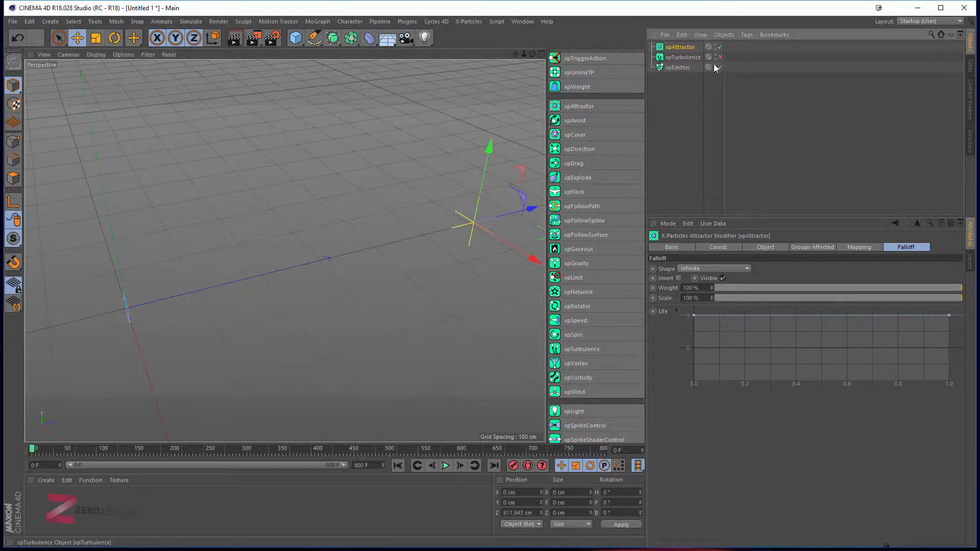
left_click_drag(504, 244, 392, 194)
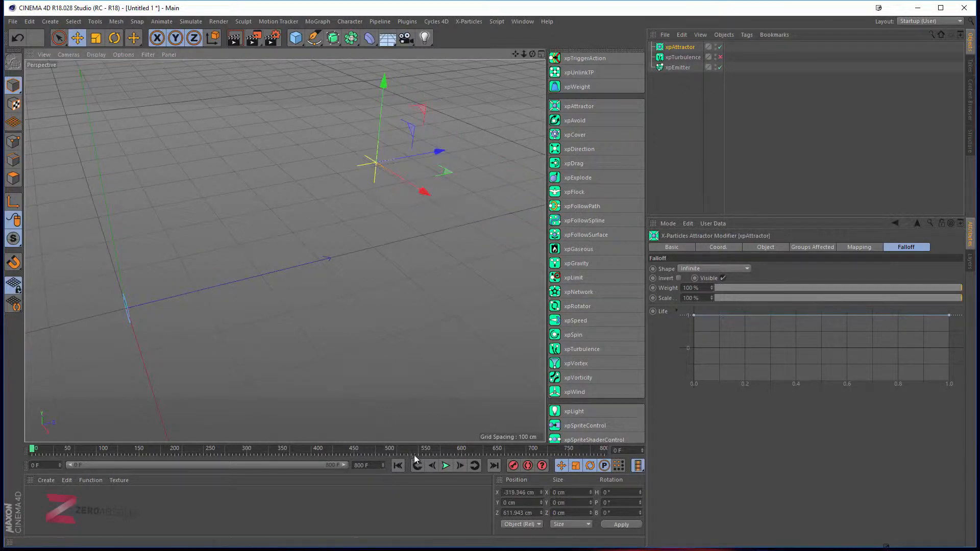
Play the simulation with the attractor alone, re-enable the turbulence modifier during playback, and examine their combined effect on the particles
left_click(446, 465)
left_click(721, 57)
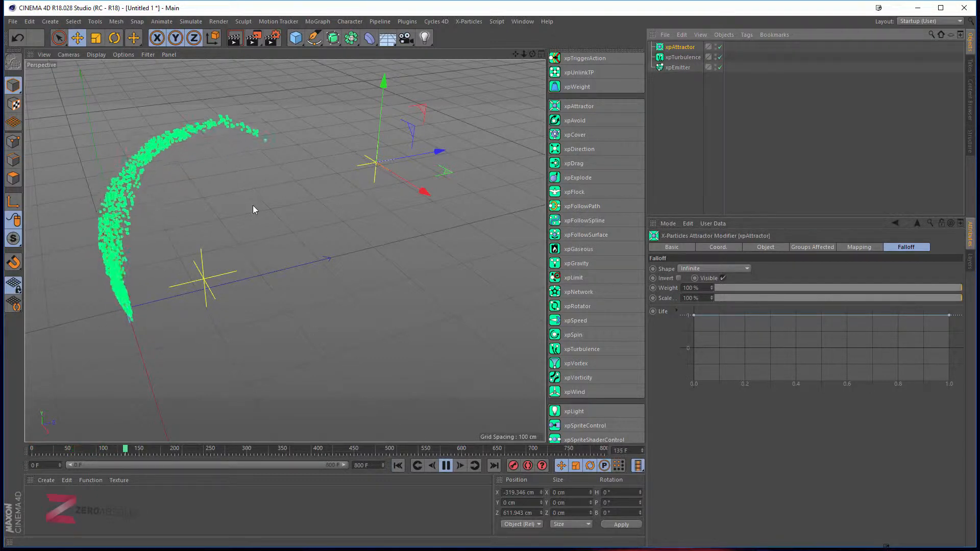
left_click_drag(279, 270, 300, 283, "alt")
scroll(301, 263, "down", 5)
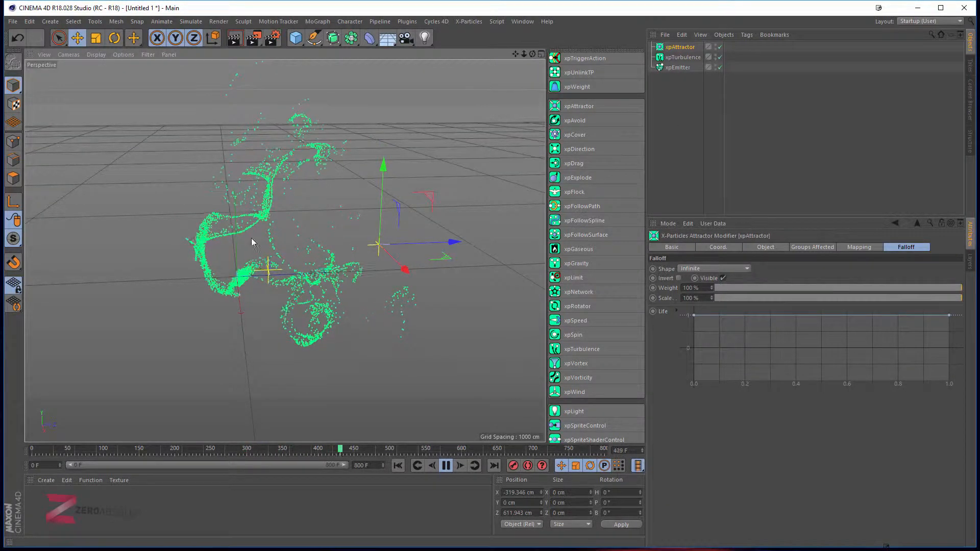
left_click_drag(340, 265, 406, 316, "alt")
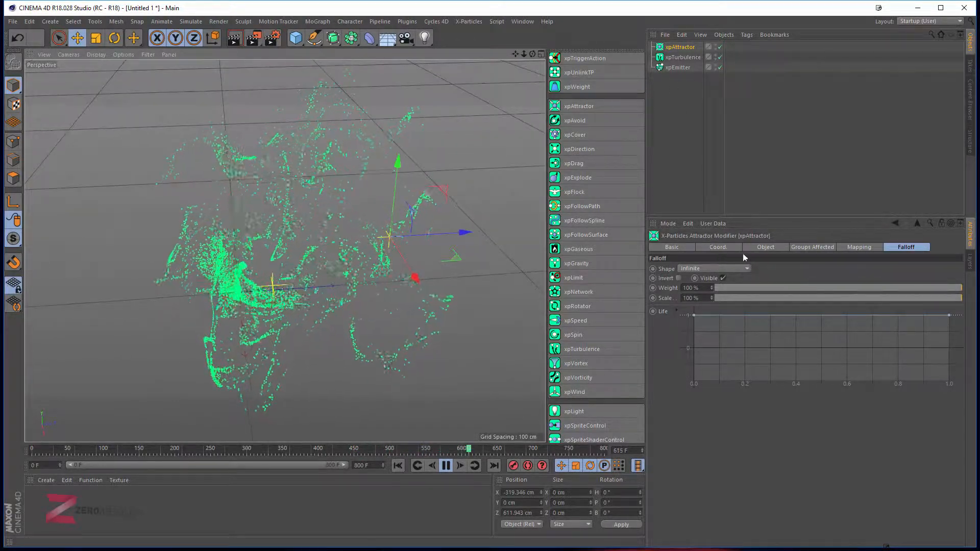
Raise the attractor's Force to 800 and examine the particle stream from several angles during playback
left_click(768, 247)
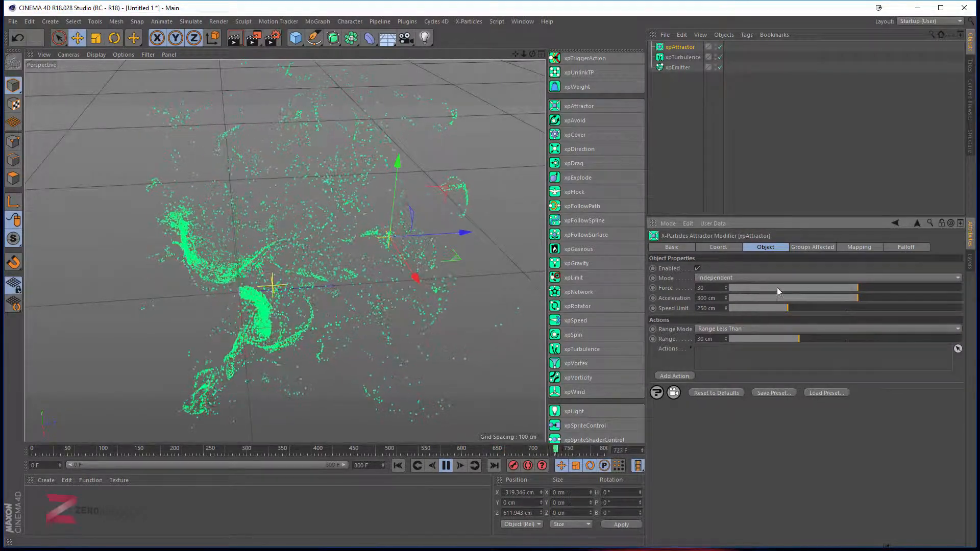
left_click_drag(777, 288, 964, 294)
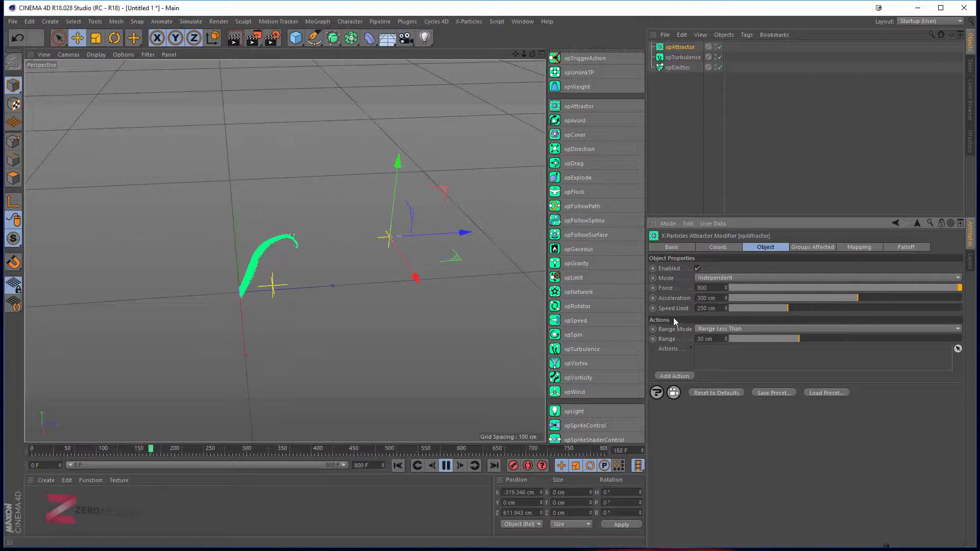
left_click_drag(338, 293, 295, 272, "alt")
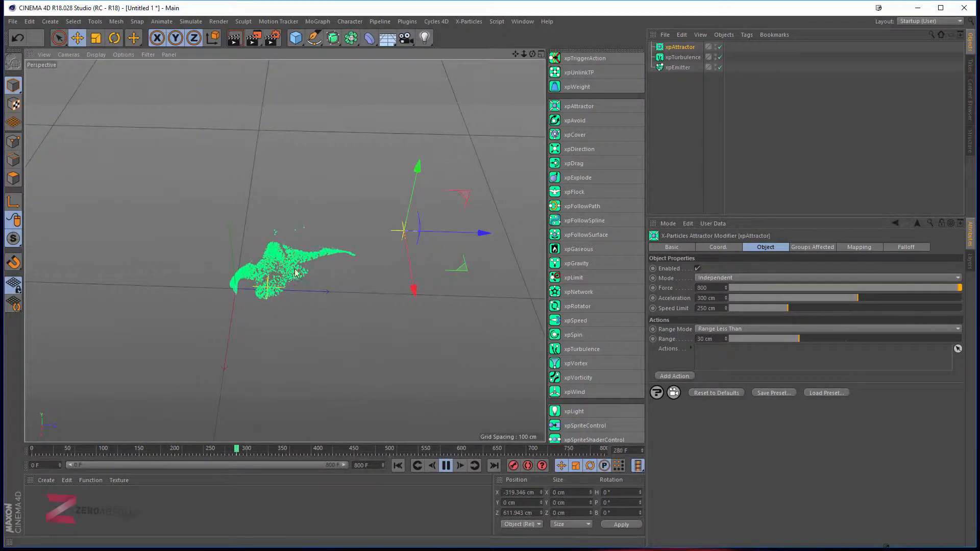
left_click_drag(380, 237, 416, 231, "alt")
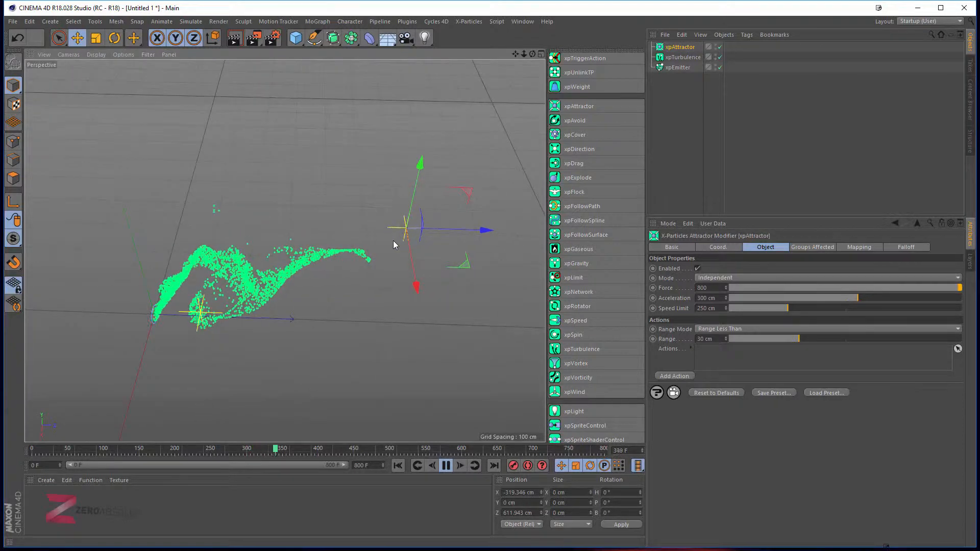
left_click_drag(363, 335, 348, 278, "alt")
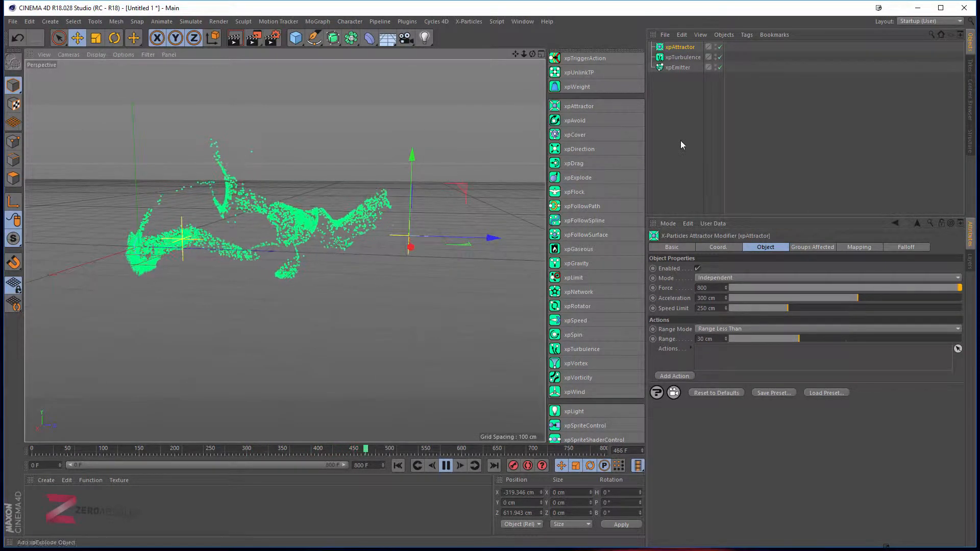
Set the turbulence modifier's Strength to 22, Curl Blend to 21% and Curl Add to 11% while the simulation plays
left_click(683, 57)
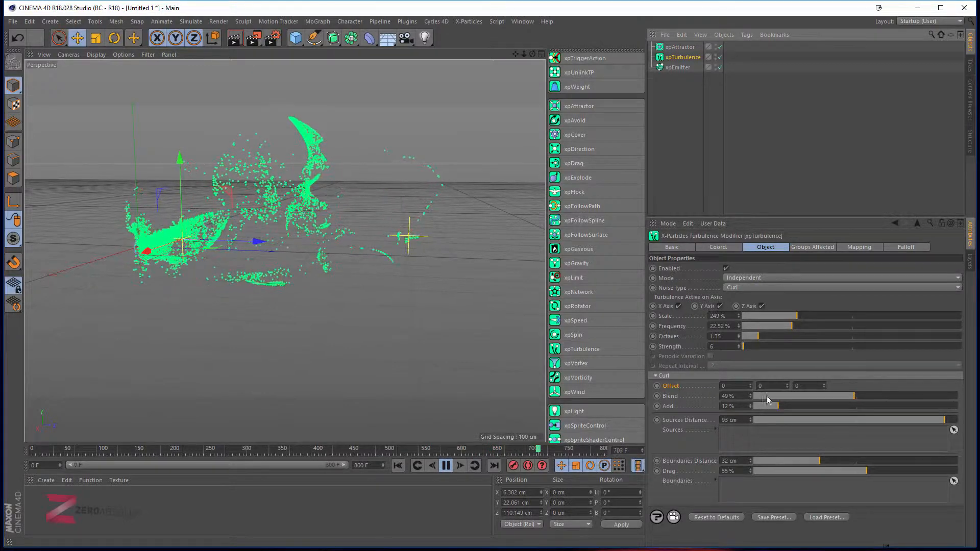
left_click_drag(822, 397, 789, 397)
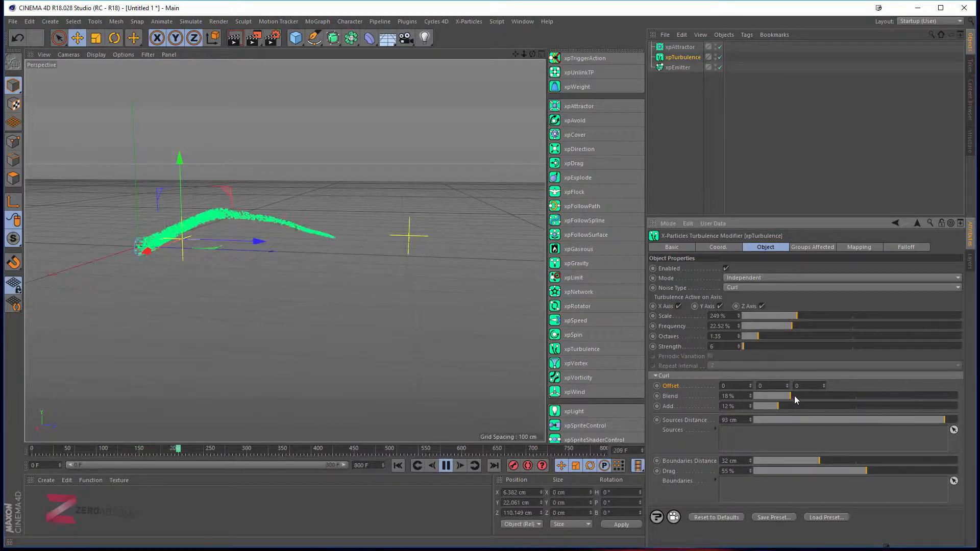
left_click_drag(791, 396, 770, 395)
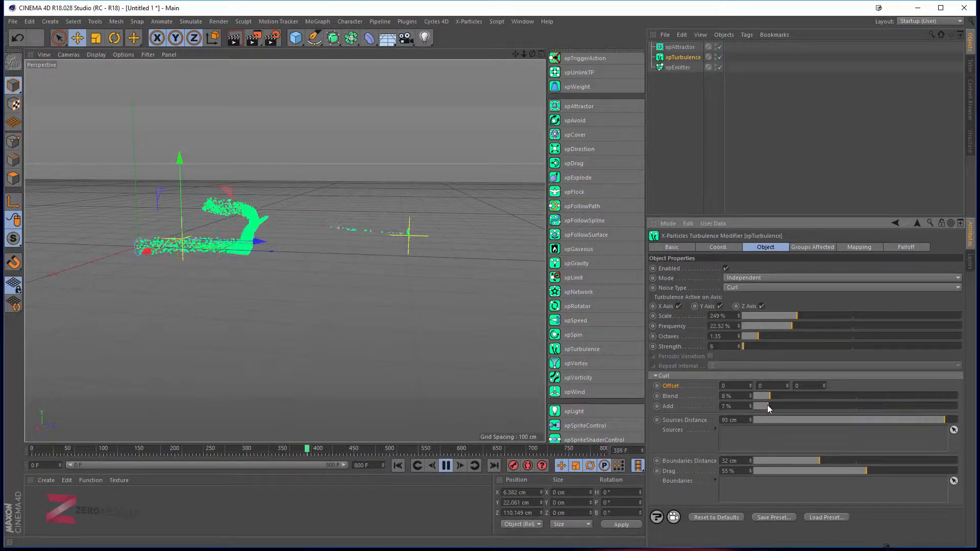
left_click_drag(769, 405, 797, 394)
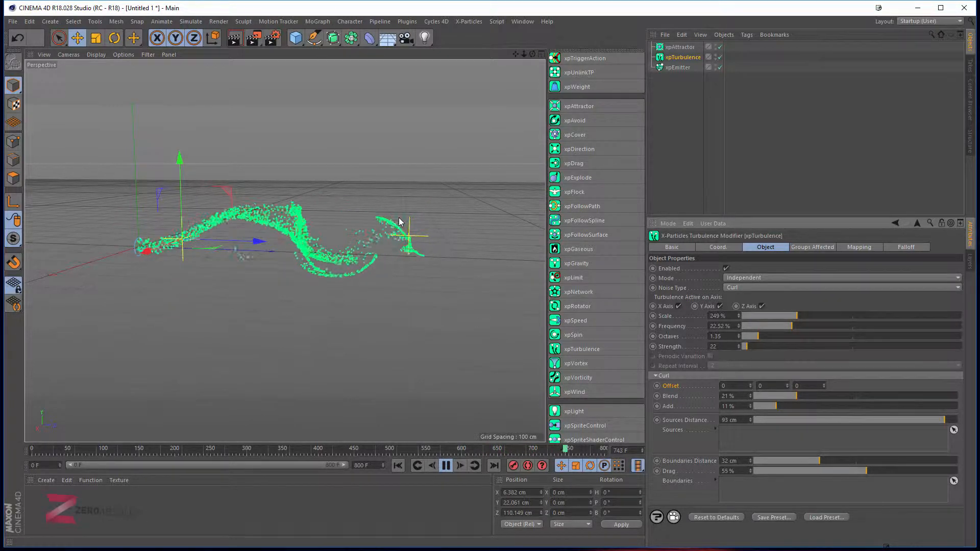
Move the attractor around the scene during playback, leaving it at about X -48, Y 0, Z 791 cm
left_click_drag(408, 286, 392, 327, "alt")
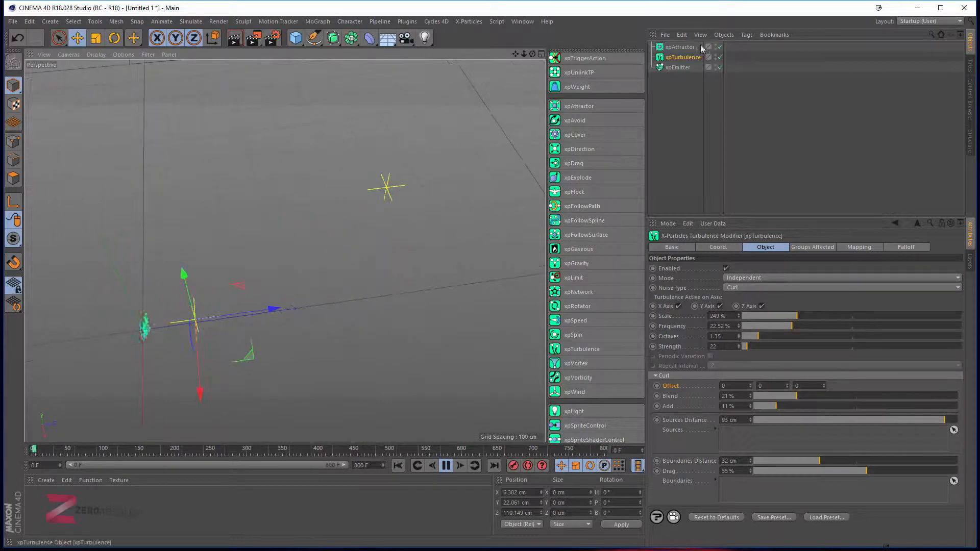
left_click(680, 47)
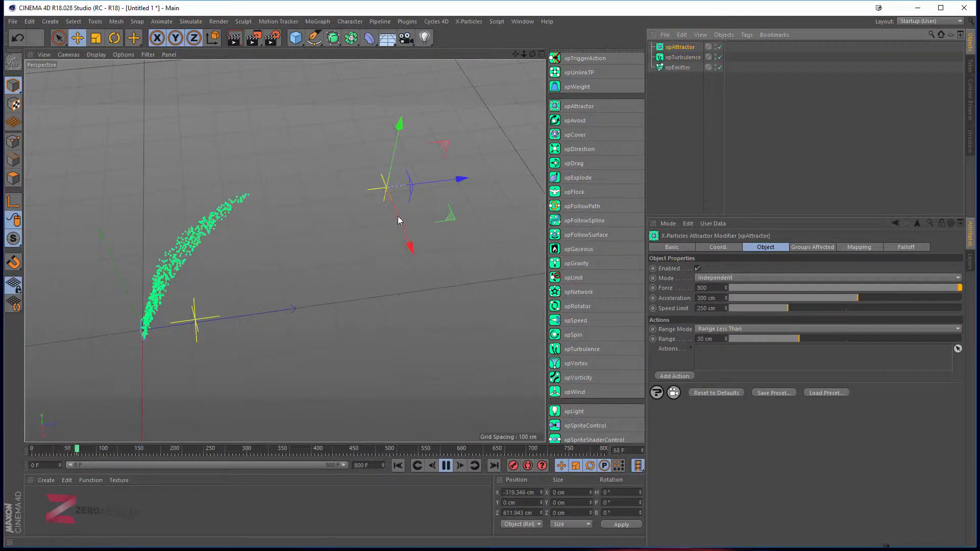
left_click_drag(398, 220, 437, 323)
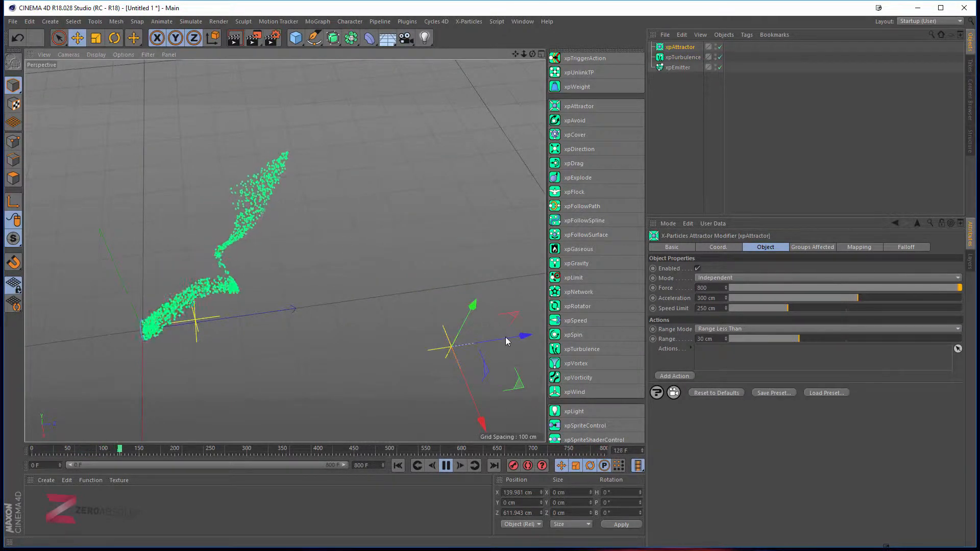
left_click_drag(506, 341, 287, 287)
left_click_drag(208, 247, 338, 419)
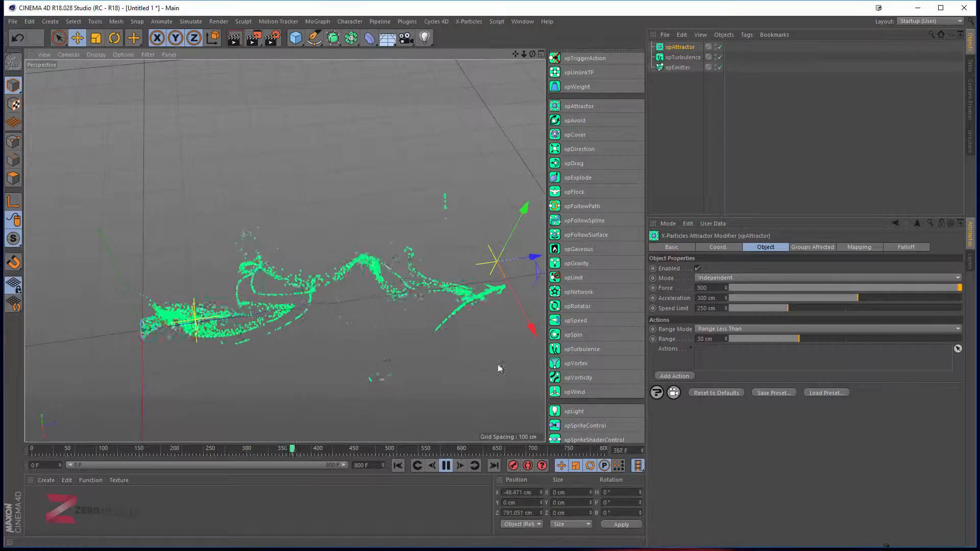
Pause the simulation at frame 460 and examine the particle shapes between the emitter and the attractor
left_click(445, 465)
left_click_drag(361, 333, 326, 287, "alt")
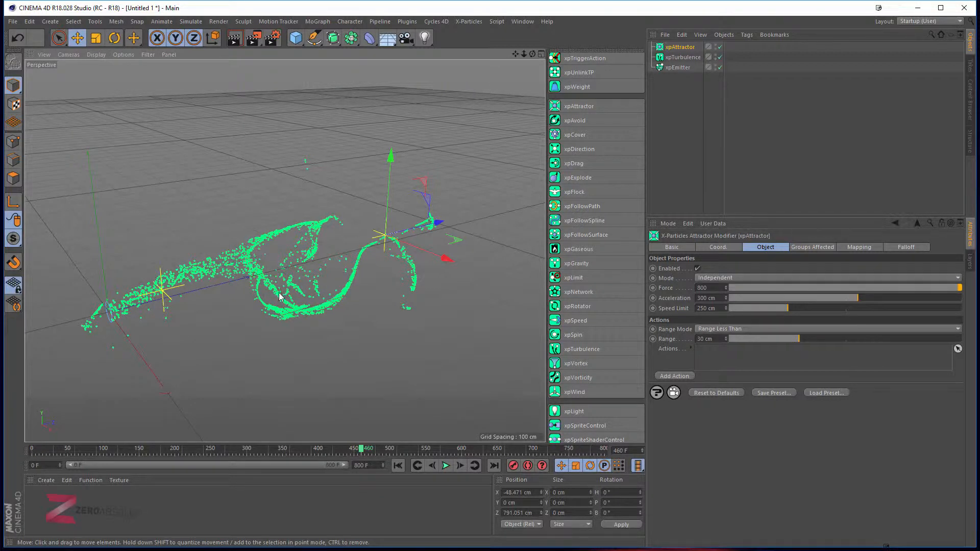
left_click_drag(287, 298, 159, 289, "alt")
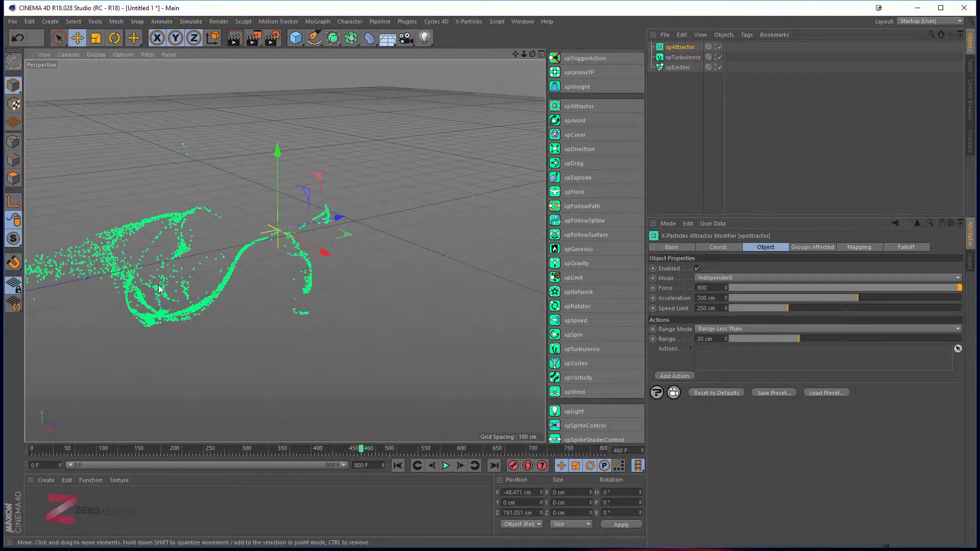